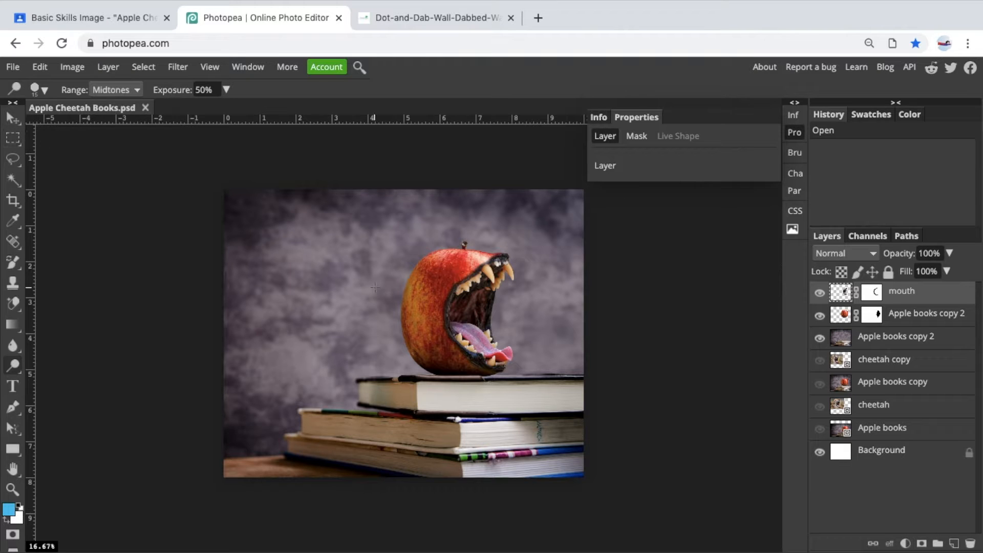
Hide the mouth layer and both Apple books copy 2 layers, show the Apple books copy layer and make it active.
left_click(819, 293)
left_click(820, 316)
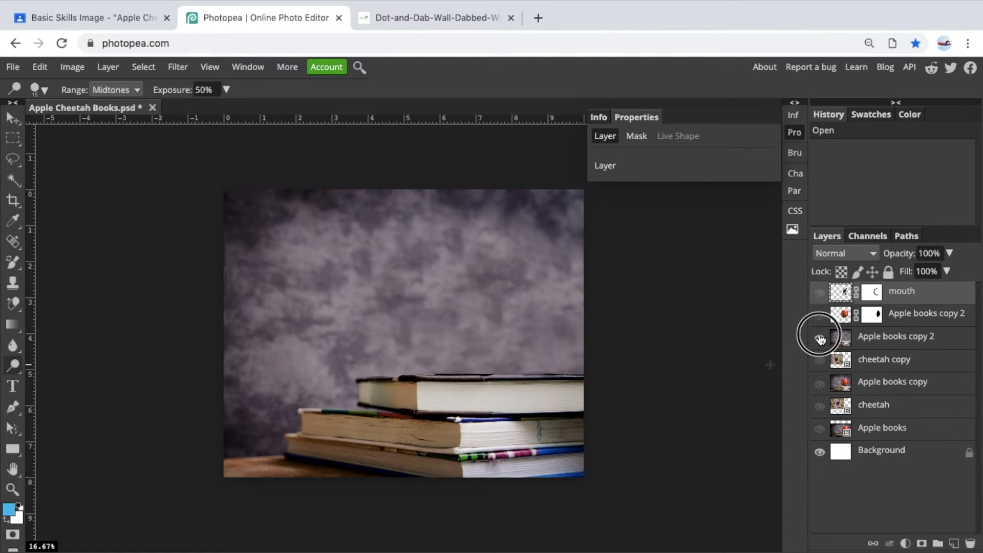
left_click(819, 338)
left_click(820, 384)
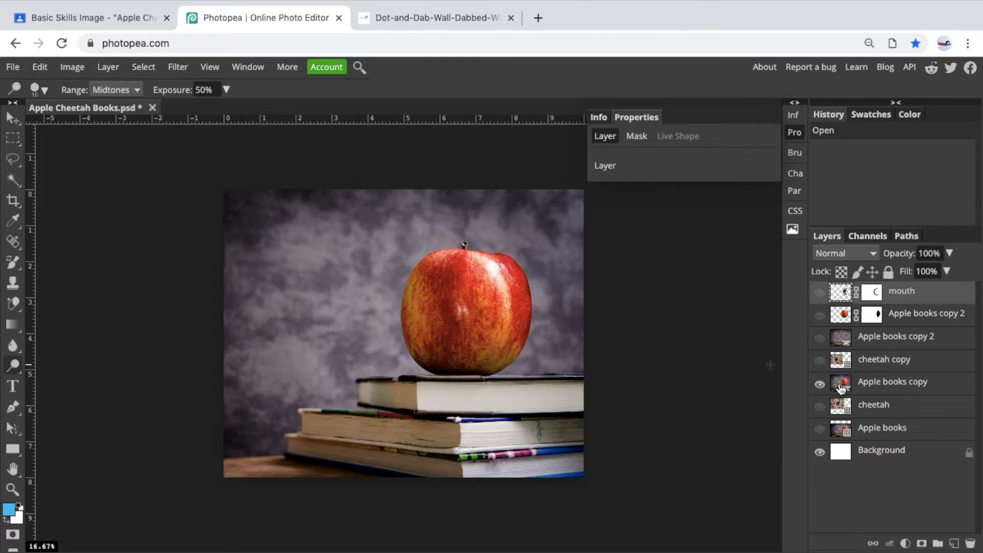
left_click(842, 388)
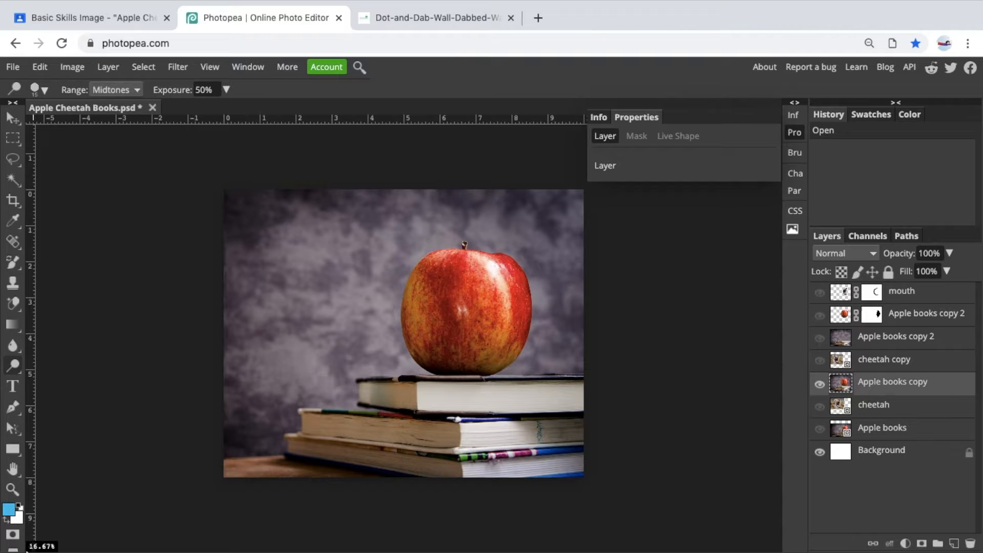
Reset the foreground and background colours to the default black and white and swap them back and forth.
left_click(19, 505)
key("x")
key("x")
key("x")
key("x")
key("x")
left_click(8, 521)
Try out several strong blues for the foreground in the Color Picker, arriving at 1548f3.
left_click(8, 509)
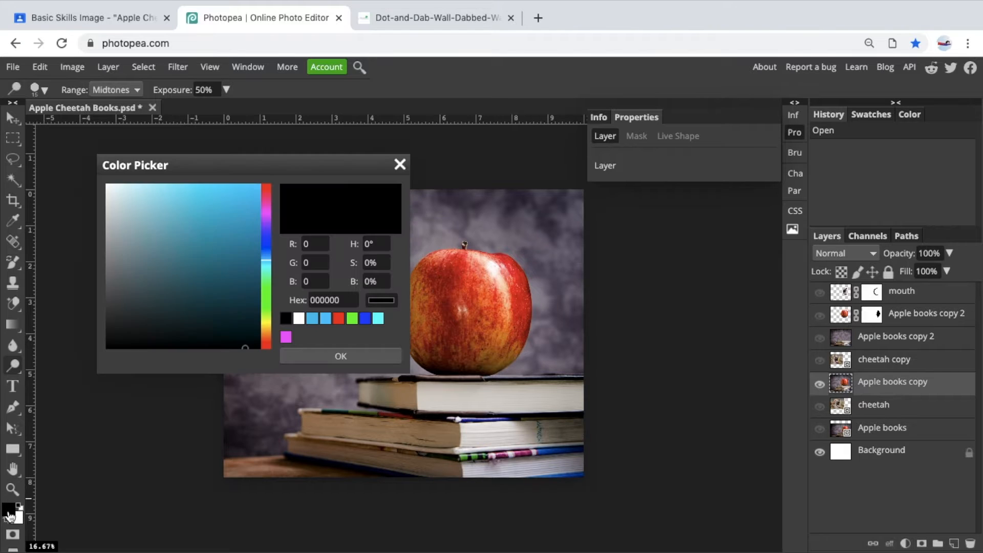
mouse_move(267, 263)
left_mouse_down()
mouse_move(265, 322)
mouse_move(267, 213)
mouse_move(264, 245)
left_mouse_up()
left_click(241, 194)
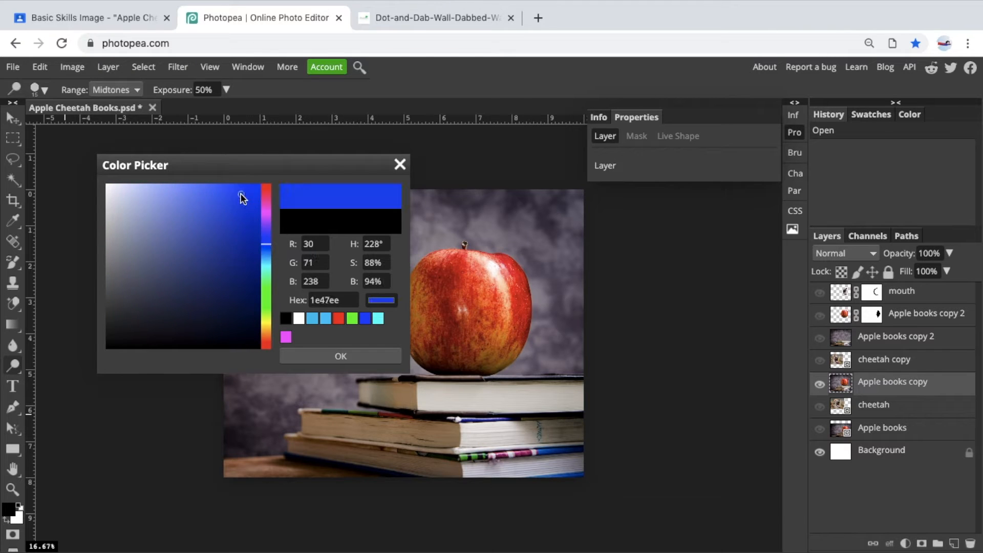
left_click(251, 191)
left_click(266, 245)
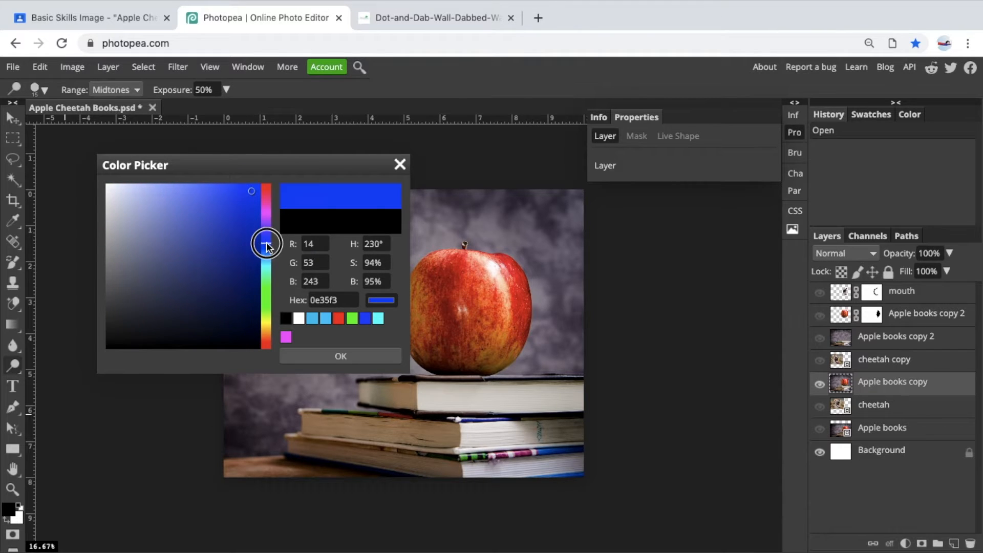
left_click(237, 189)
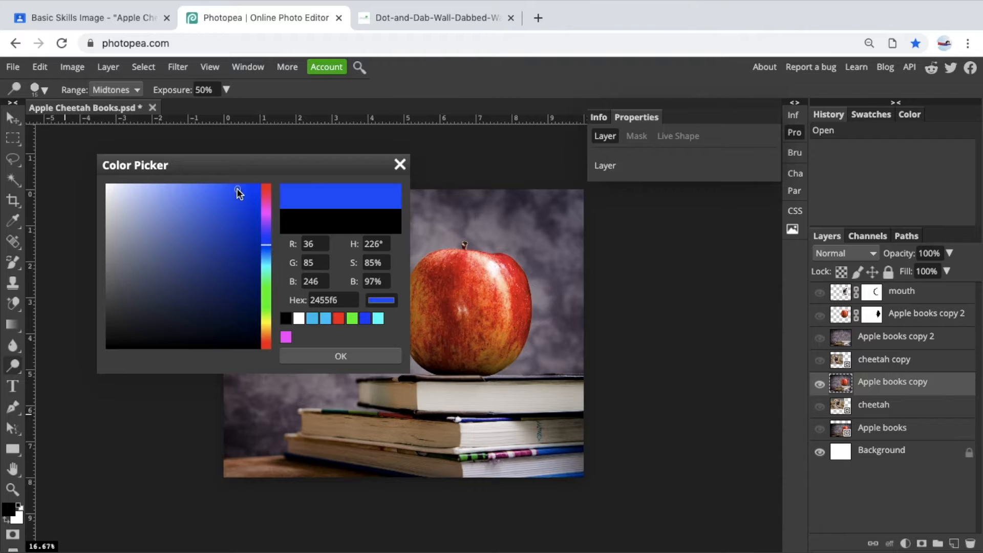
left_click(247, 191)
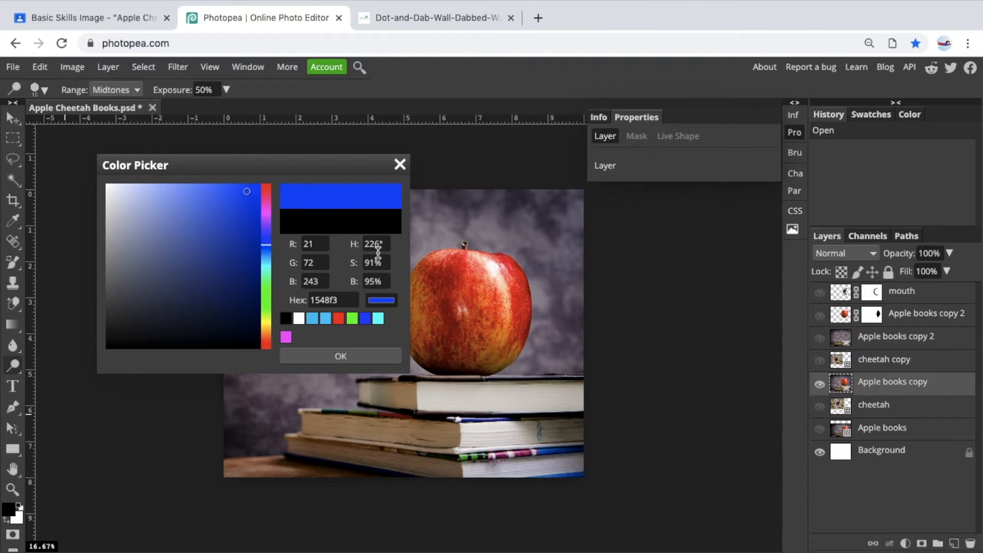
Highlight the colour's hex code, pick the blue 194aed instead and apply it as the foreground colour.
left_click(341, 301)
left_click_drag(340, 300, 306, 301)
double_click(339, 302)
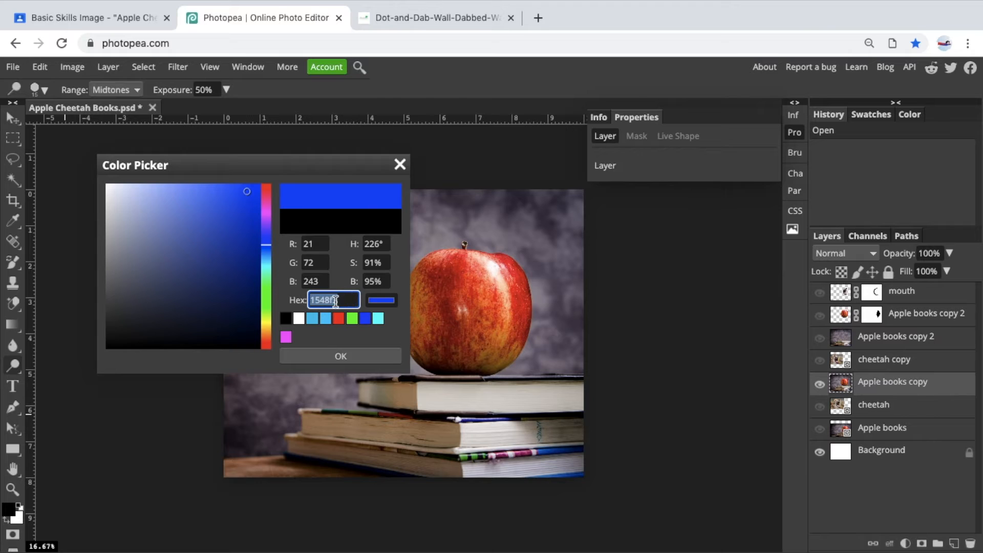
left_click(346, 301)
left_click(206, 205)
left_click(244, 195)
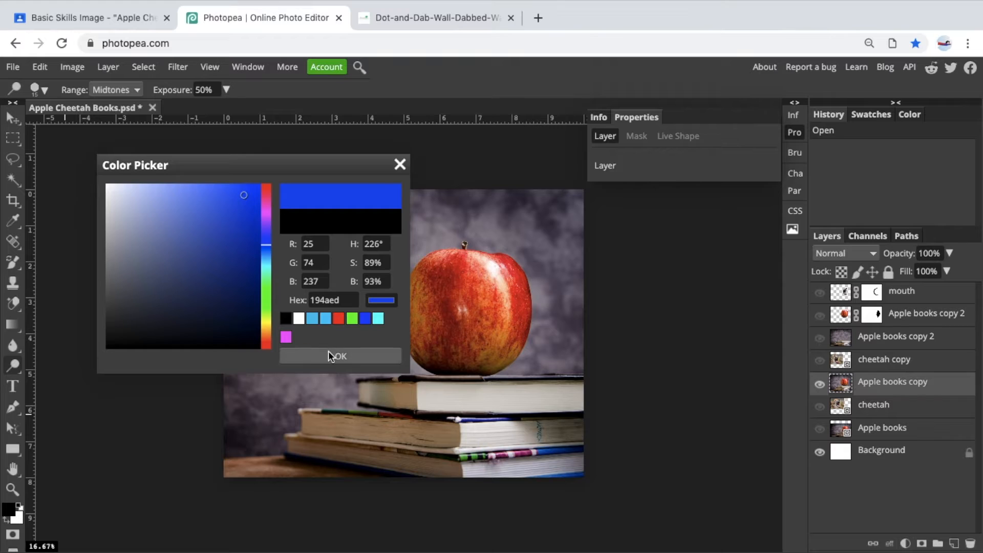
left_click(330, 356)
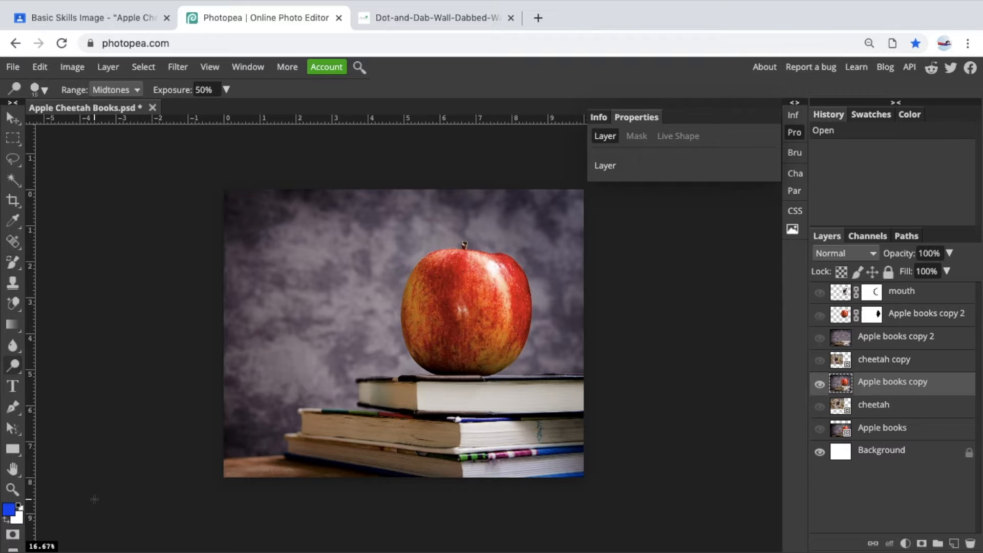
Add a new layer above Apple books copy and paint a curling blue stroke across the picture with a size 200 brush.
left_click(954, 544)
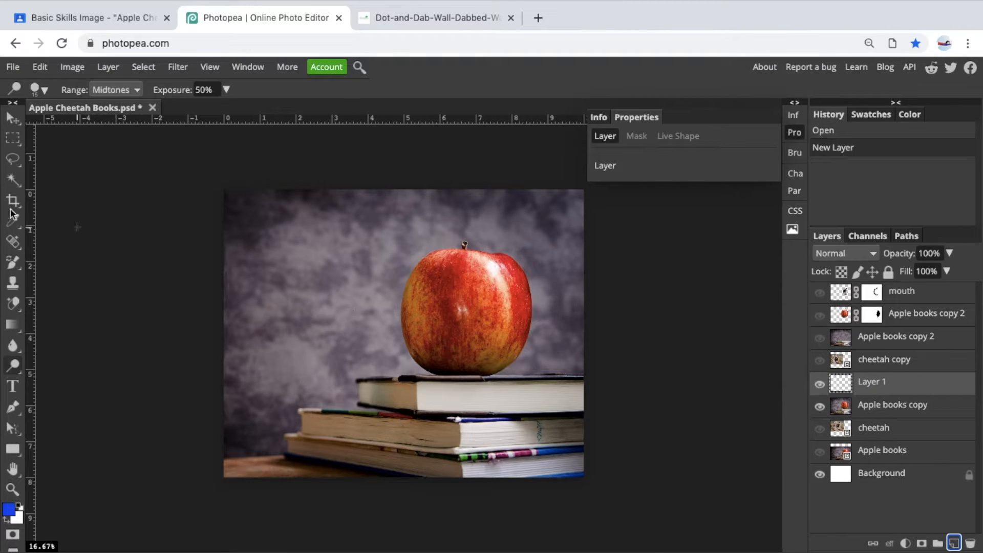
left_click(16, 259)
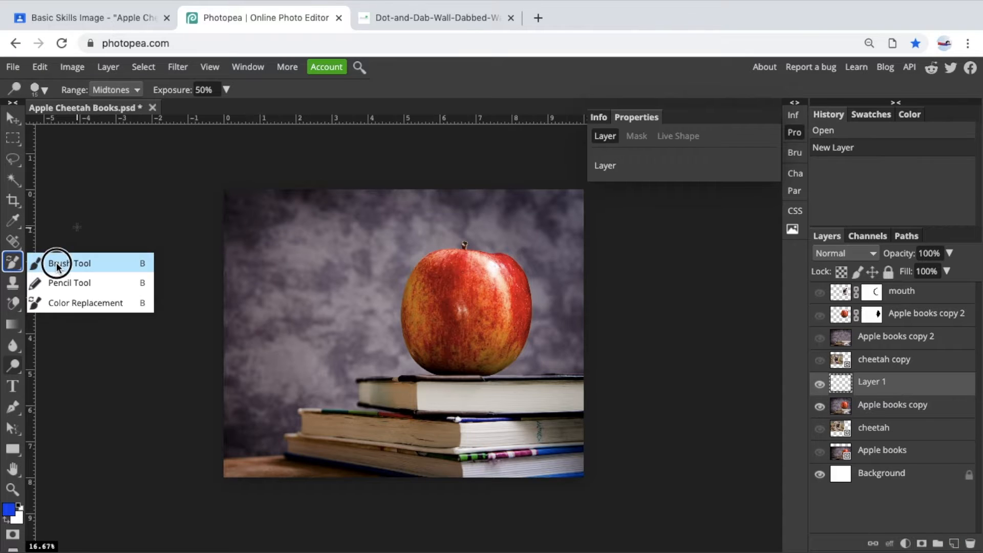
left_click(57, 262)
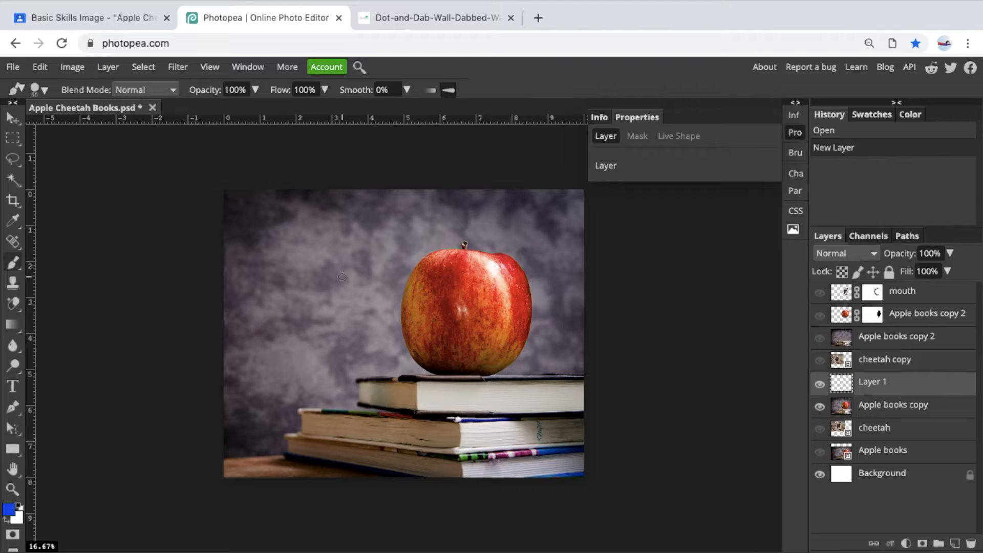
mouse_move(342, 277)
left_mouse_down()
mouse_move(412, 219)
mouse_move(460, 245)
mouse_move(374, 381)
mouse_move(401, 422)
mouse_move(451, 384)
mouse_move(424, 357)
mouse_move(304, 396)
mouse_move(266, 377)
mouse_move(256, 319)
left_mouse_up()
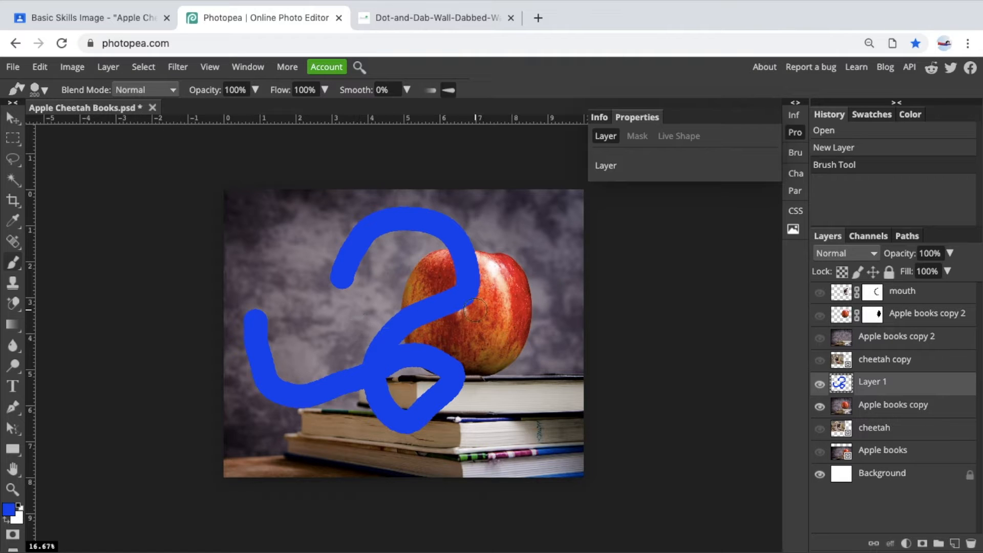
Paint a looping bright green brush stroke over the blue one on another new layer.
left_click(953, 543)
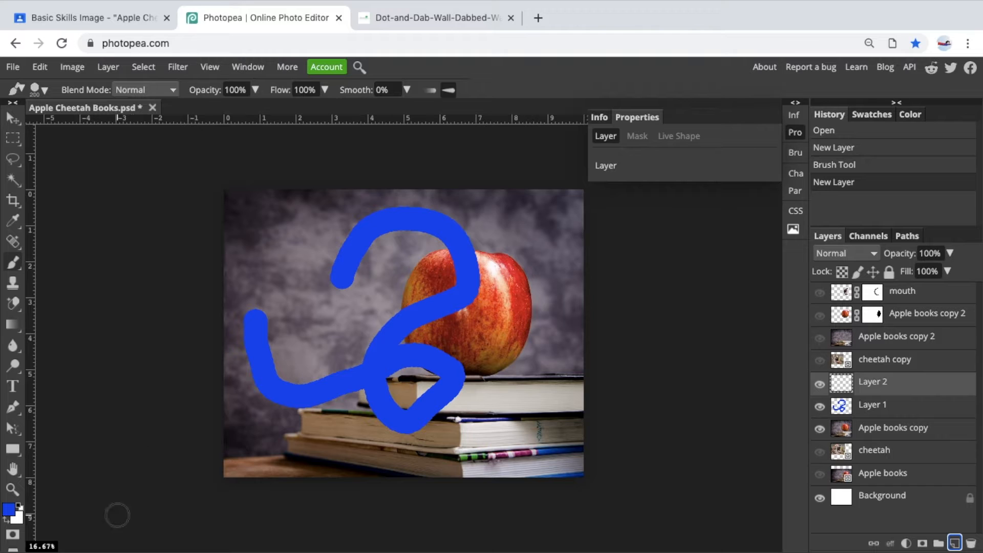
left_click(8, 520)
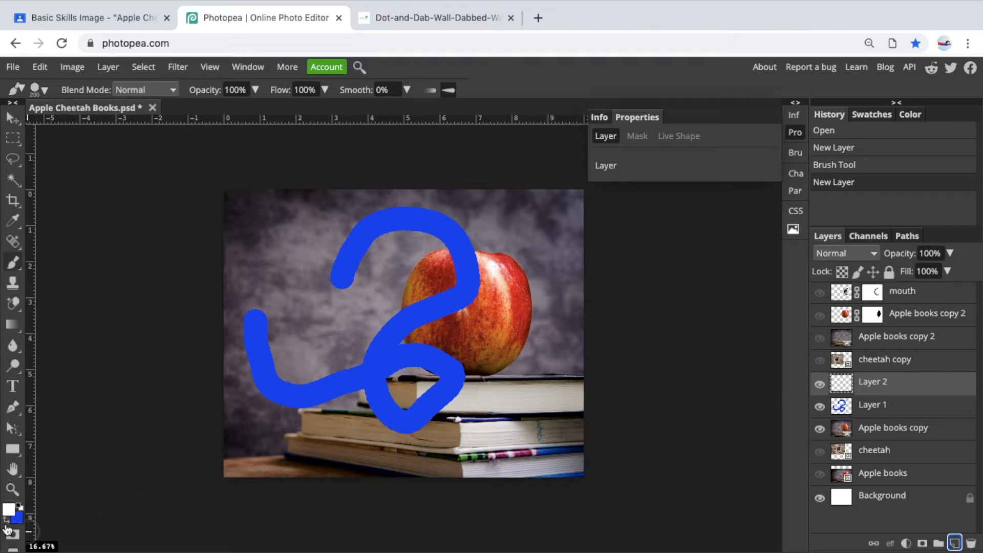
left_click(10, 512)
mouse_move(263, 296)
left_mouse_down()
mouse_move(262, 307)
mouse_move(267, 299)
left_mouse_up()
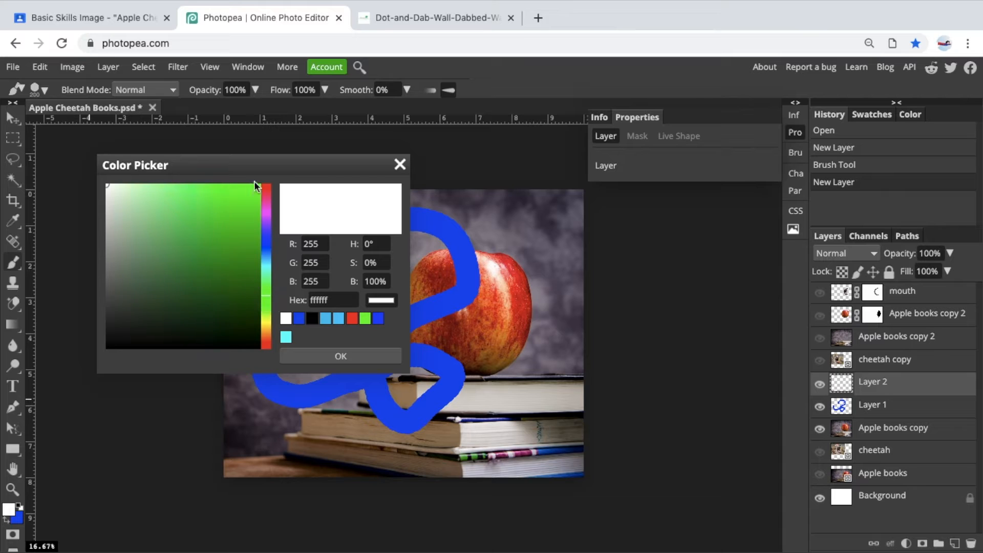
left_click(258, 198)
left_click(310, 352)
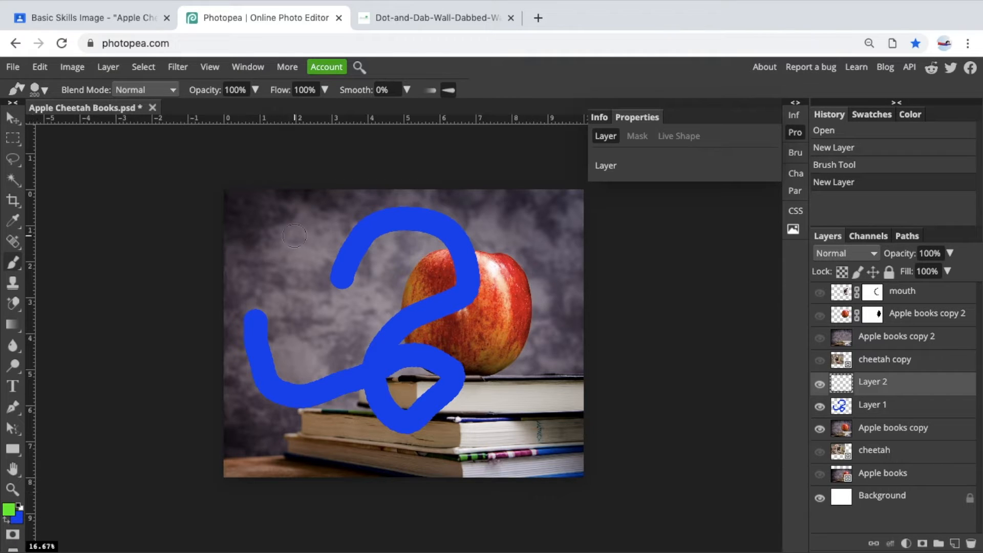
mouse_move(303, 234)
left_mouse_down()
mouse_move(278, 319)
mouse_move(310, 347)
mouse_move(466, 226)
mouse_move(539, 258)
mouse_move(541, 311)
mouse_move(455, 347)
mouse_move(320, 358)
mouse_move(299, 414)
mouse_move(321, 444)
mouse_move(373, 423)
mouse_move(379, 365)
mouse_move(324, 220)
left_mouse_up()
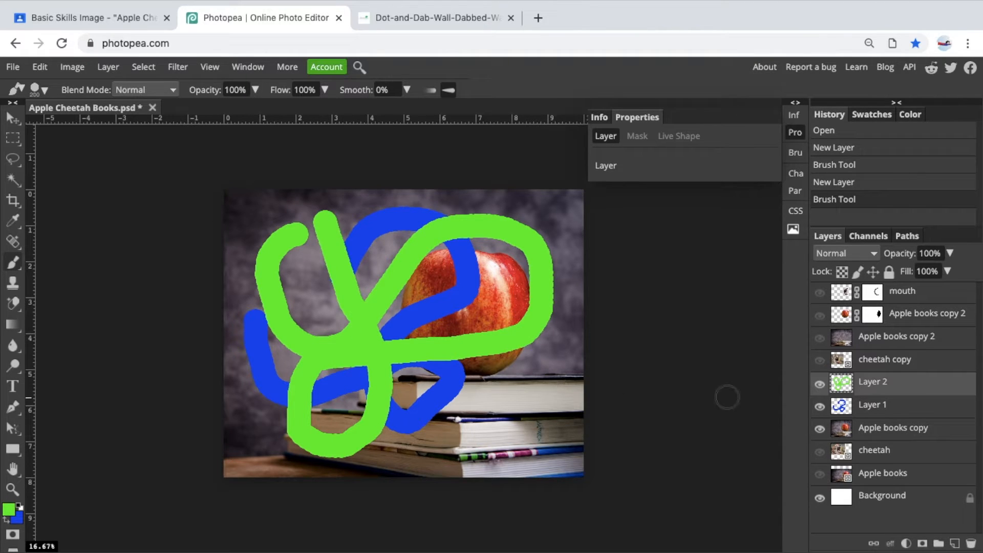
Move the blue Layer 1 above the green Layer 2, and return Layer 2 to its place above Layer 1.
left_click(846, 407)
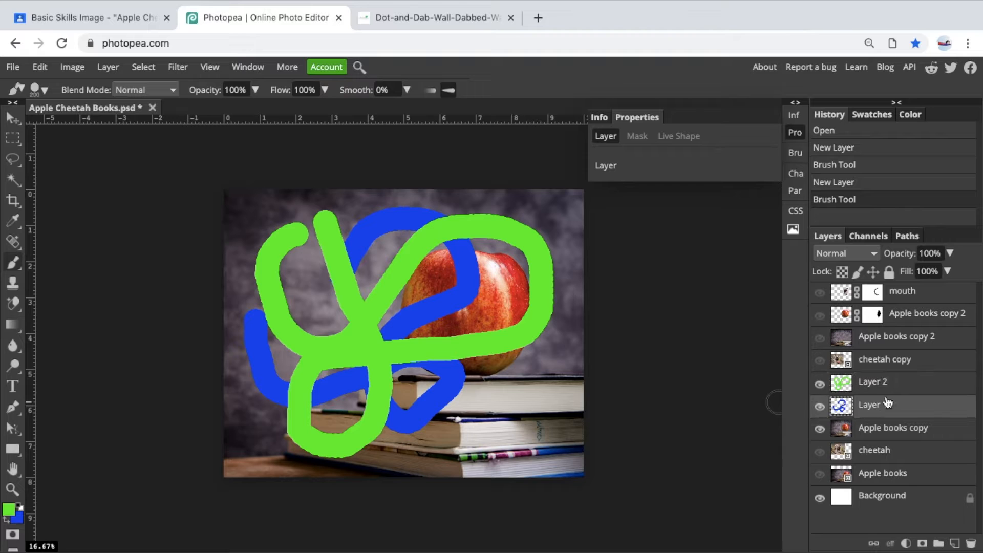
left_click(844, 409)
left_click_drag(843, 407, 848, 381)
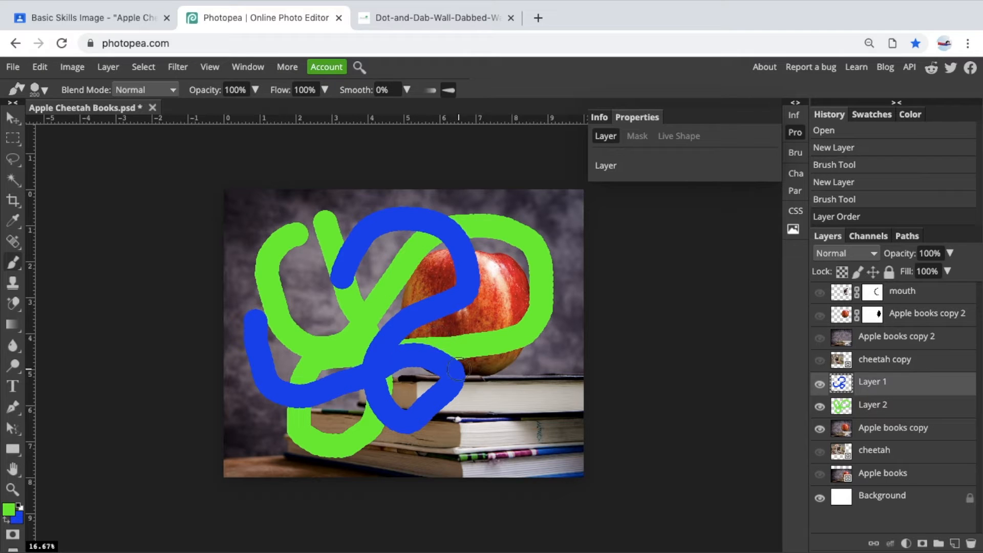
left_click_drag(843, 408, 843, 381)
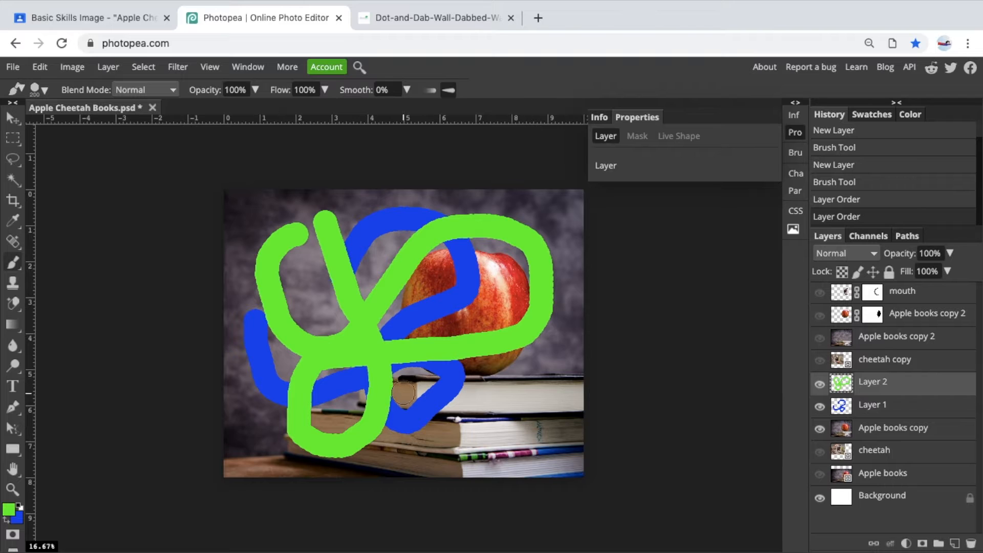
Reset the colours to default black and white and delete both painted layers, Layer 1 and Layer 2.
left_click(21, 507)
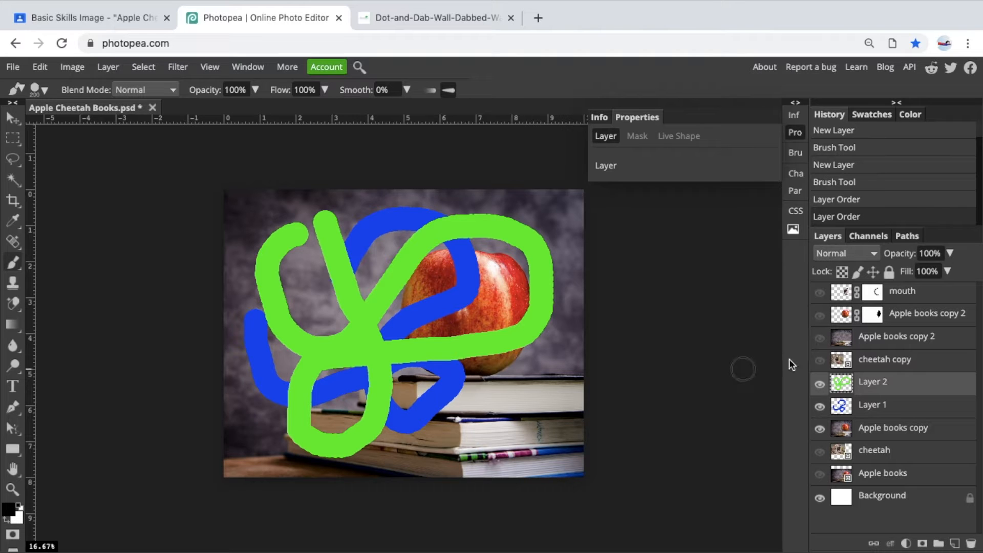
left_click(904, 406, "shift")
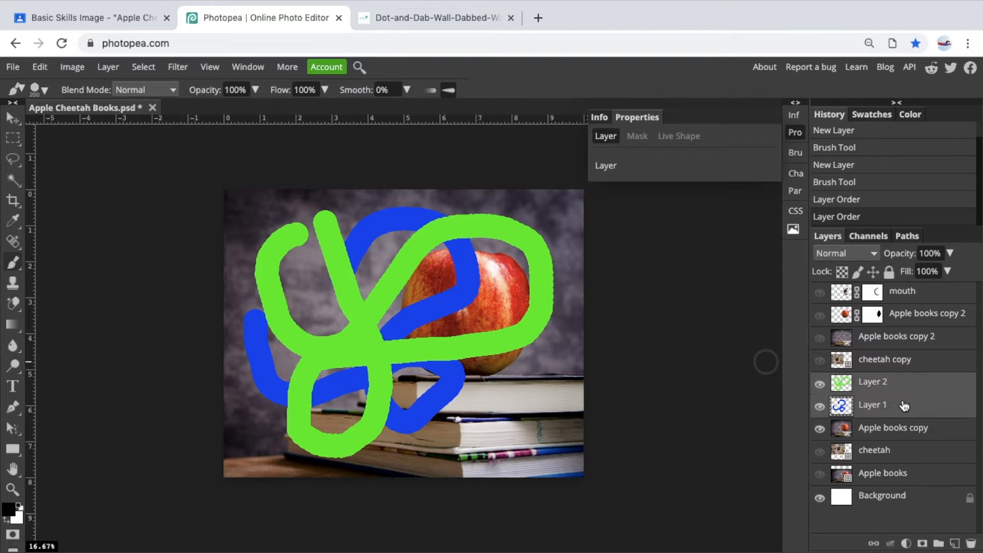
key("Delete")
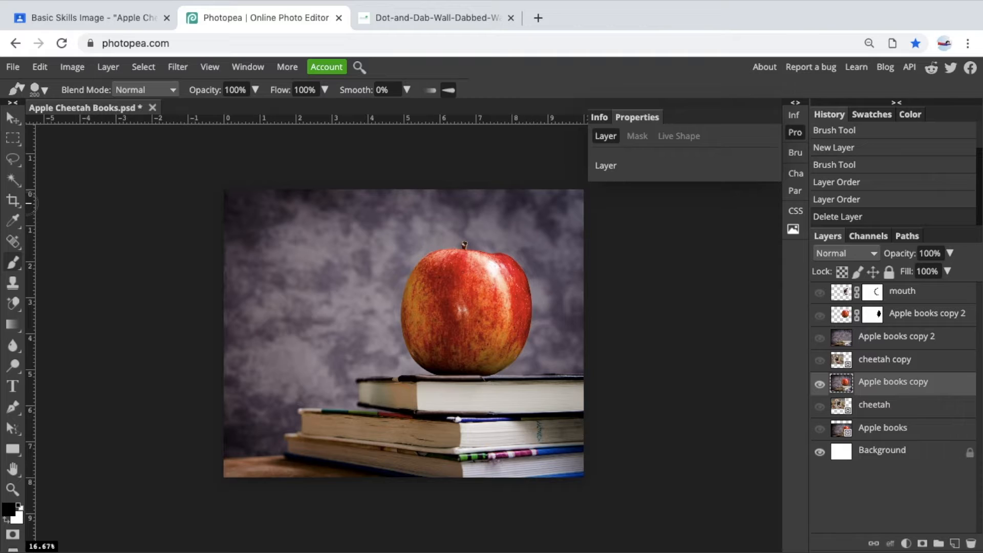
Sample a red from the upper part of the apple as the foreground colour with the Eyedropper.
right_click(12, 226)
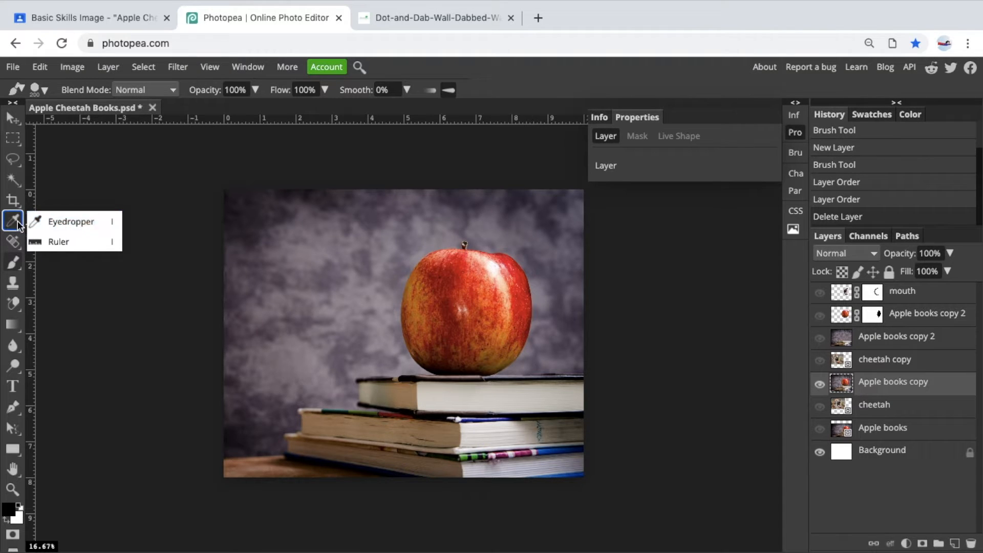
left_click(59, 221)
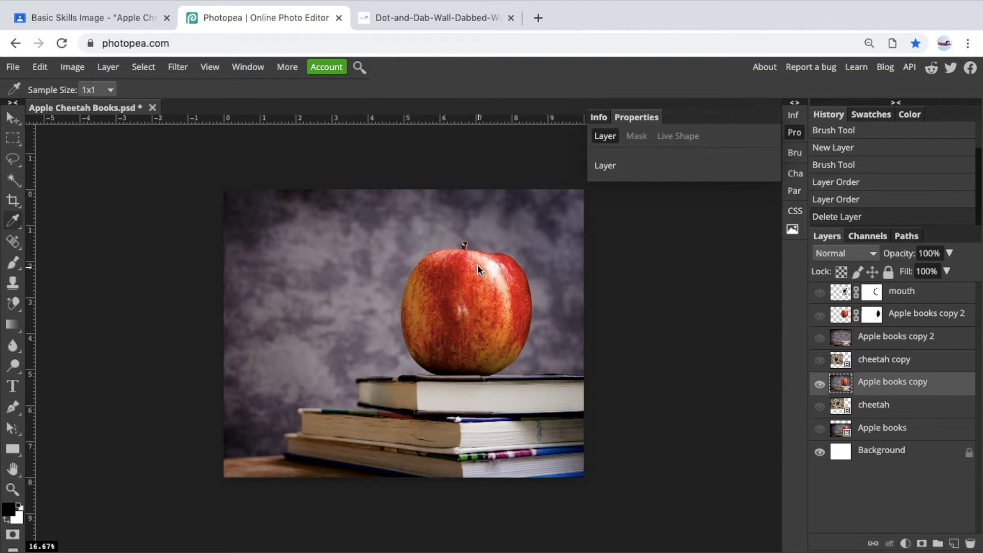
left_click(454, 278)
Sample a single dark red pixel near the apple's left edge as the foreground colour with the Eyedropper.
key("ctrl+plus")
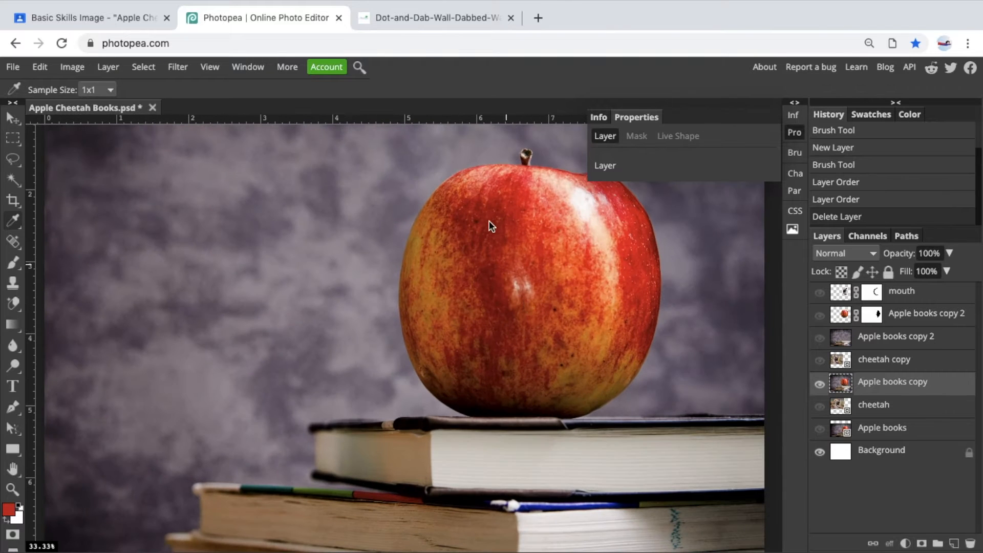
key("ctrl+plus")
key("ctrl+plus")
key("ctrl+plus")
key("ctrl+plus")
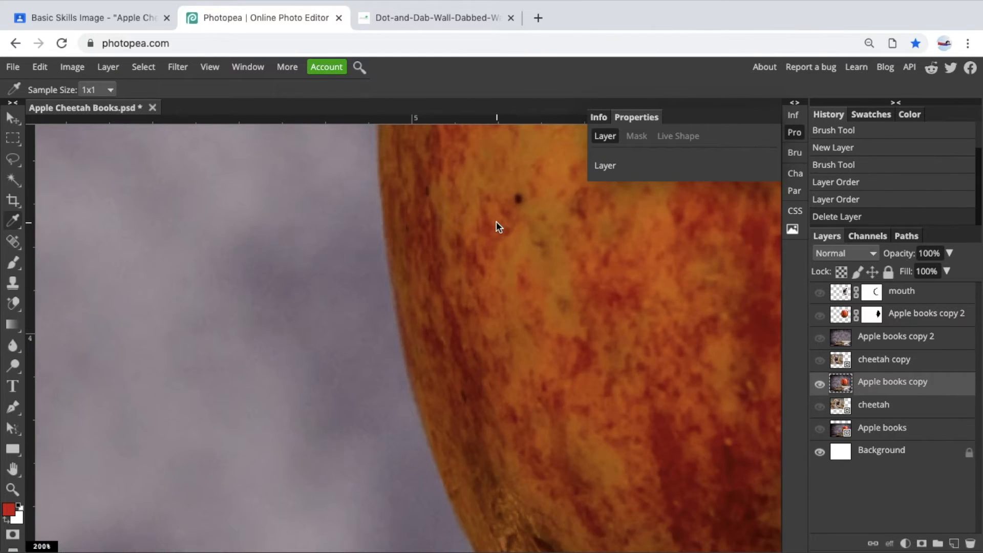
key("ctrl+plus")
key("ctrl+plus")
key("ctrl+plus")
key("ctrl+plus")
key("ctrl+plus")
key("ctrl+plus")
key("ctrl+plus")
key("ctrl+plus")
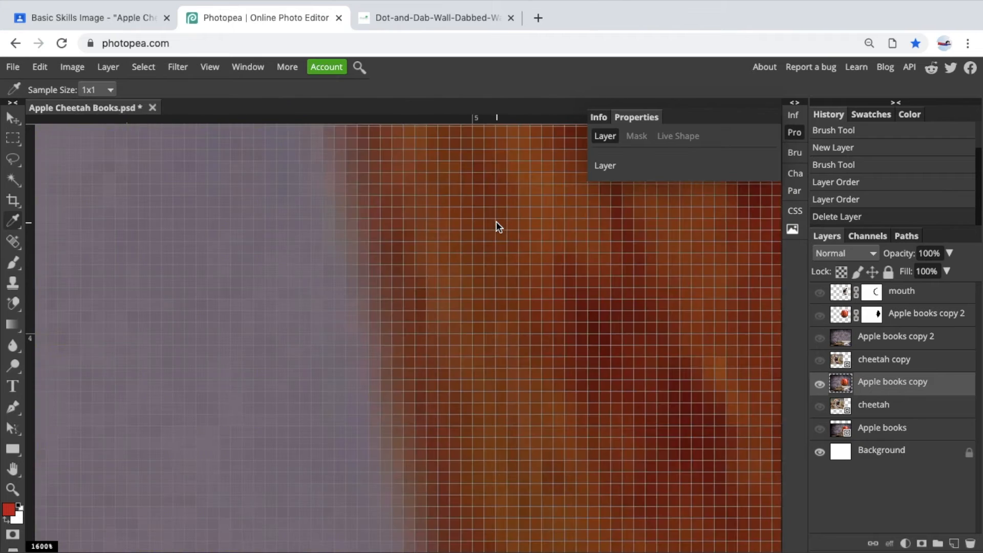
key("ctrl+plus")
scroll(613, 361, "right", 10)
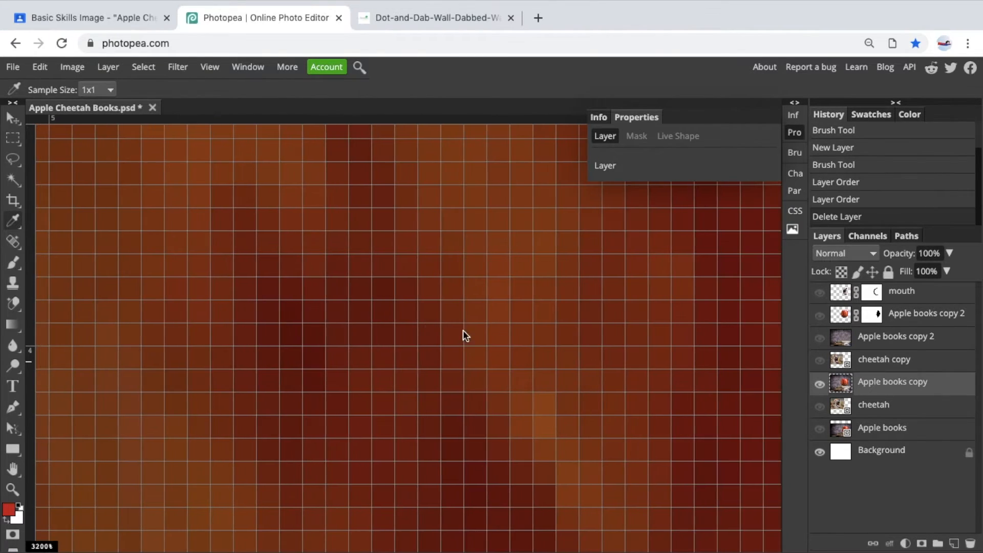
scroll(580, 301, "down", 2)
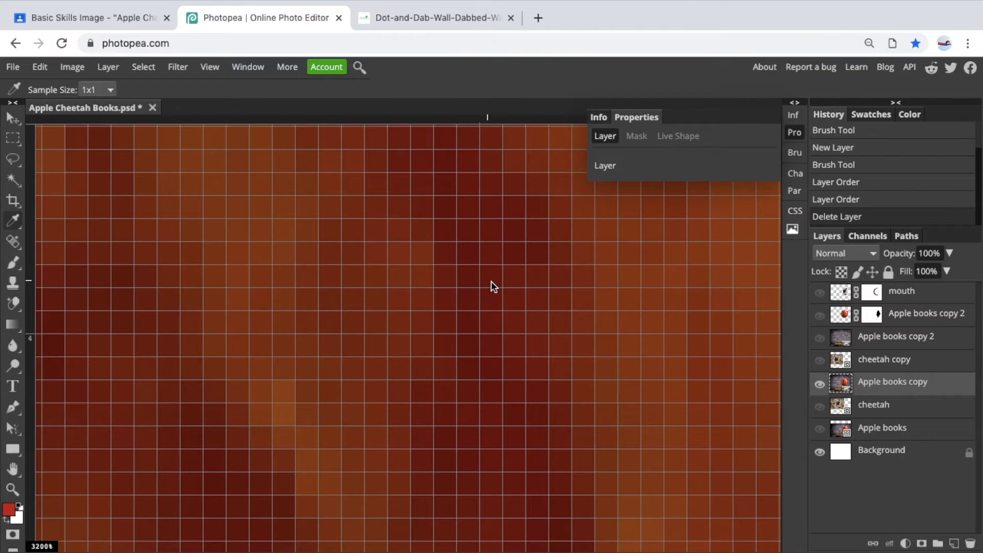
left_click(491, 281)
scroll(423, 277, "down", 8)
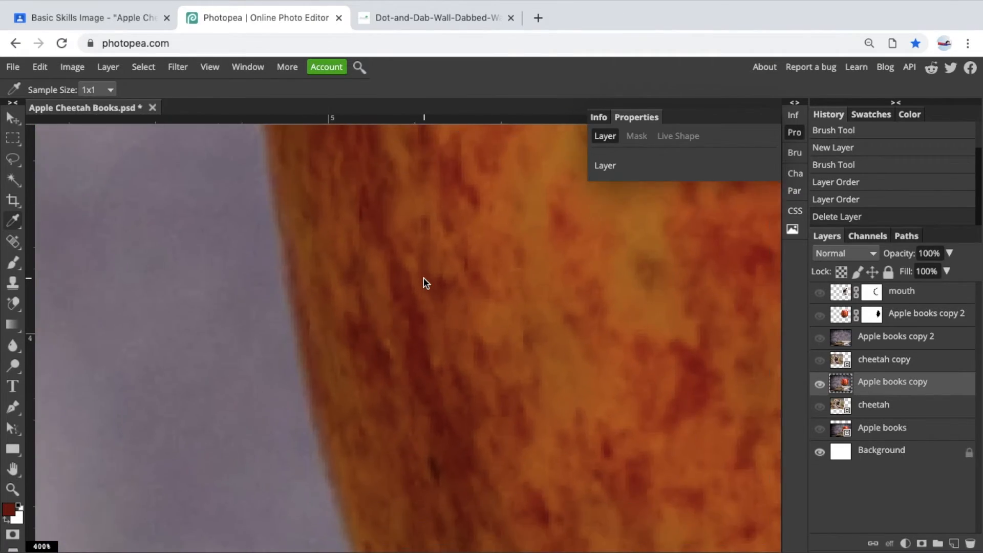
scroll(423, 278, "down", 6)
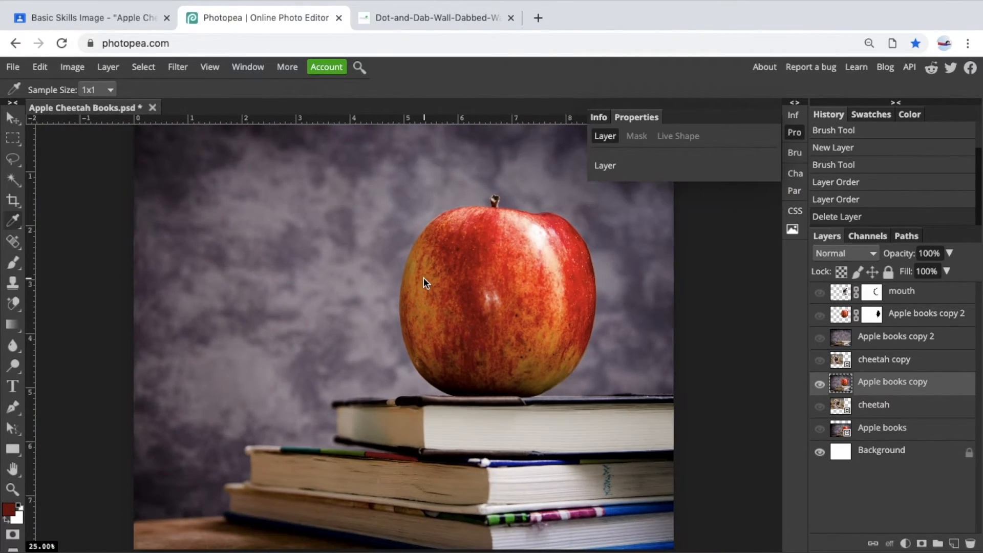
Sample a bright red just below the apple's stem as the foreground colour with the Eyedropper, and switch to the Move tool.
left_click(535, 232)
left_click(488, 233)
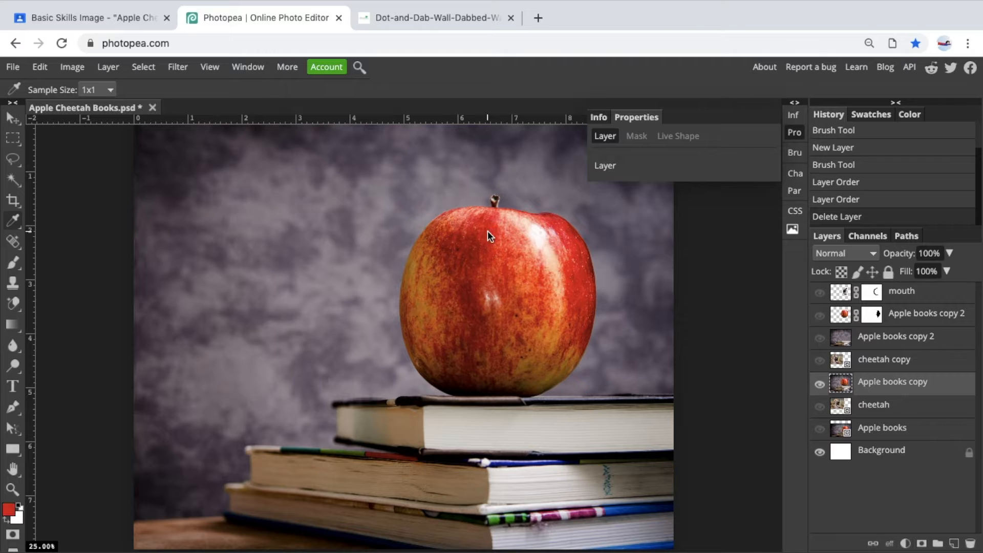
left_click(18, 122)
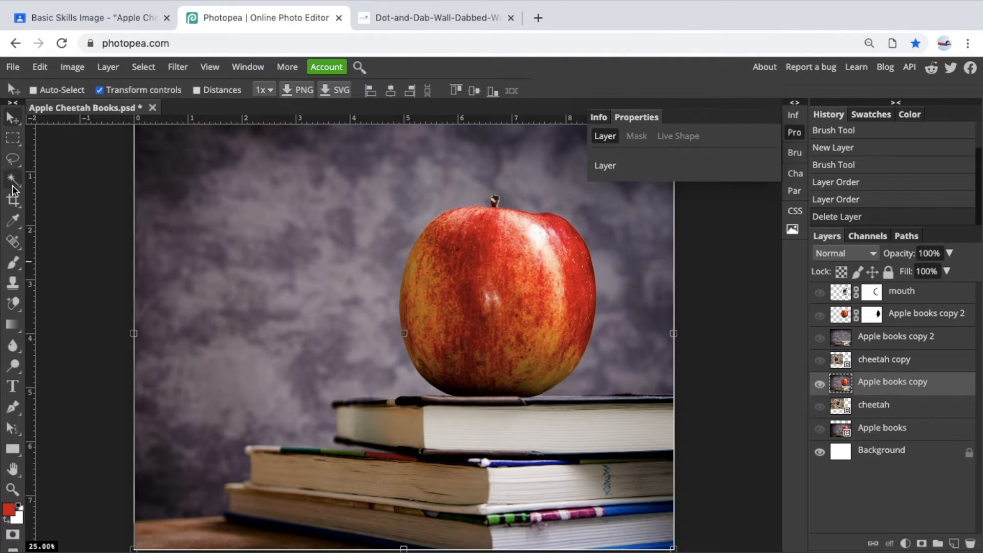
Crop the image to the blurred background and the apple's left half with the Crop tool, and undo the crop.
left_click(15, 203)
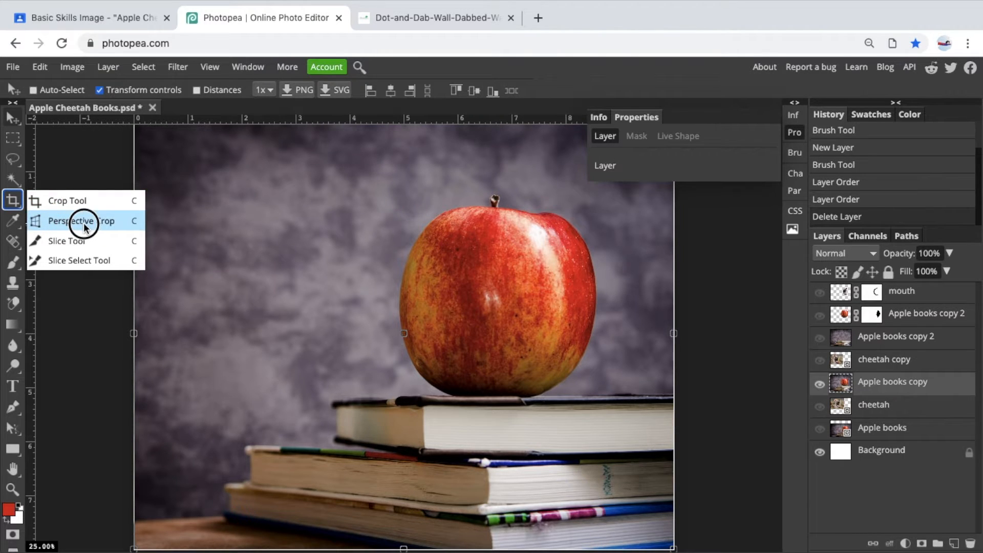
left_click(69, 202)
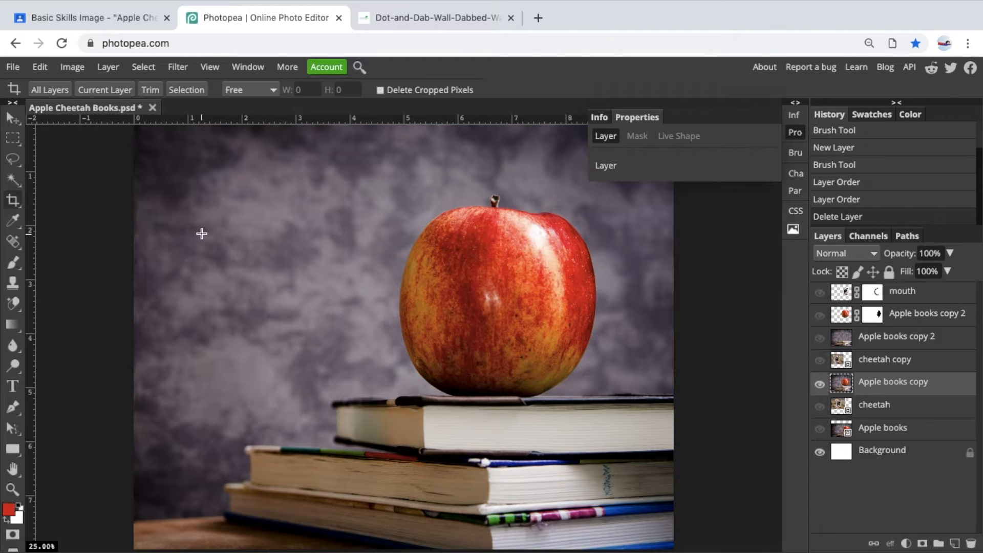
left_click_drag(172, 166, 506, 433)
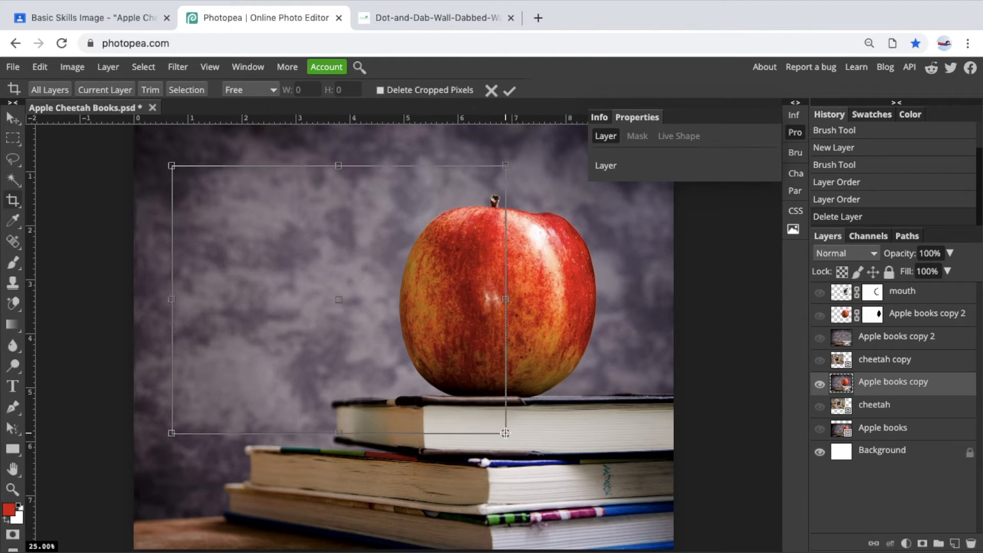
key("Return")
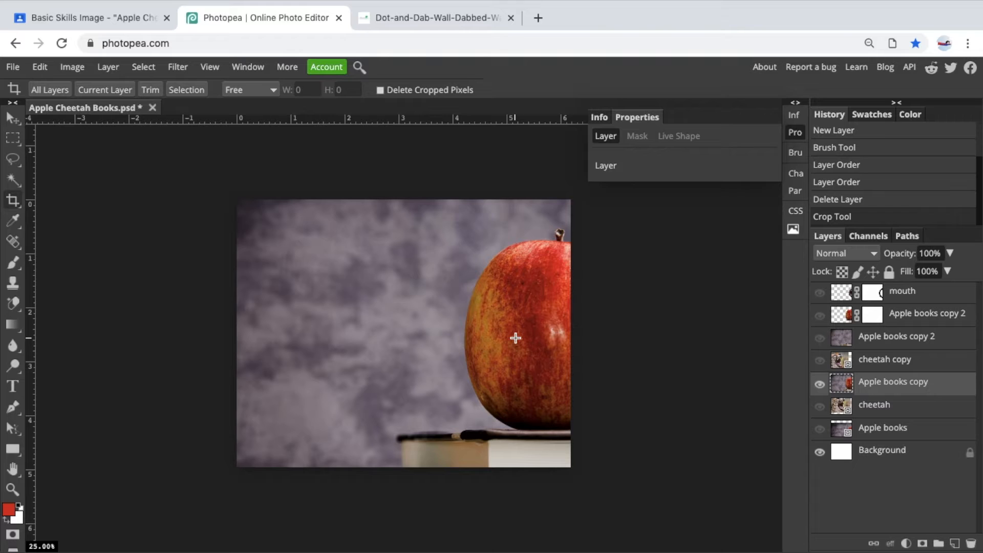
key("ctrl+z")
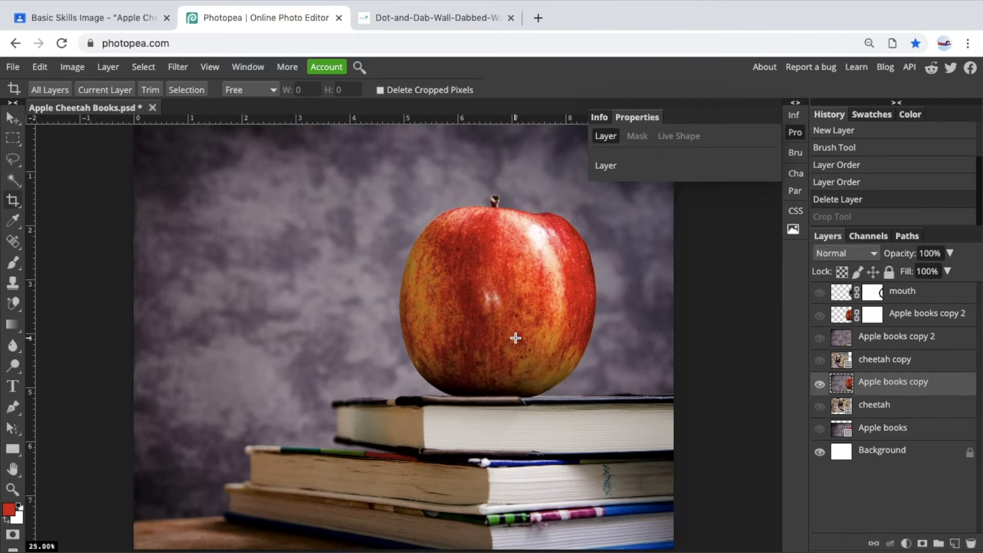
Select the Perspective Crop tool and open wall.jpg from the Desktop.
right_click(12, 203)
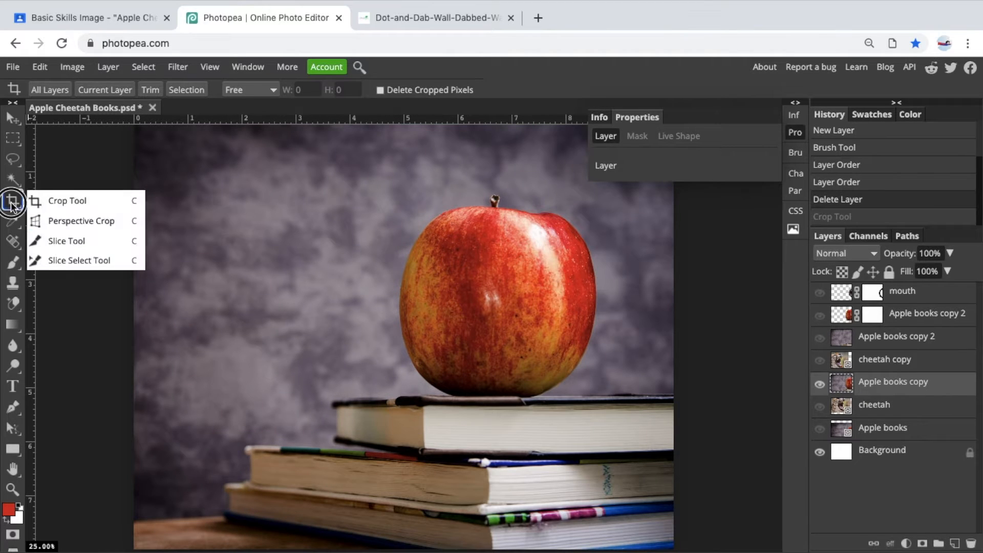
left_click(72, 224)
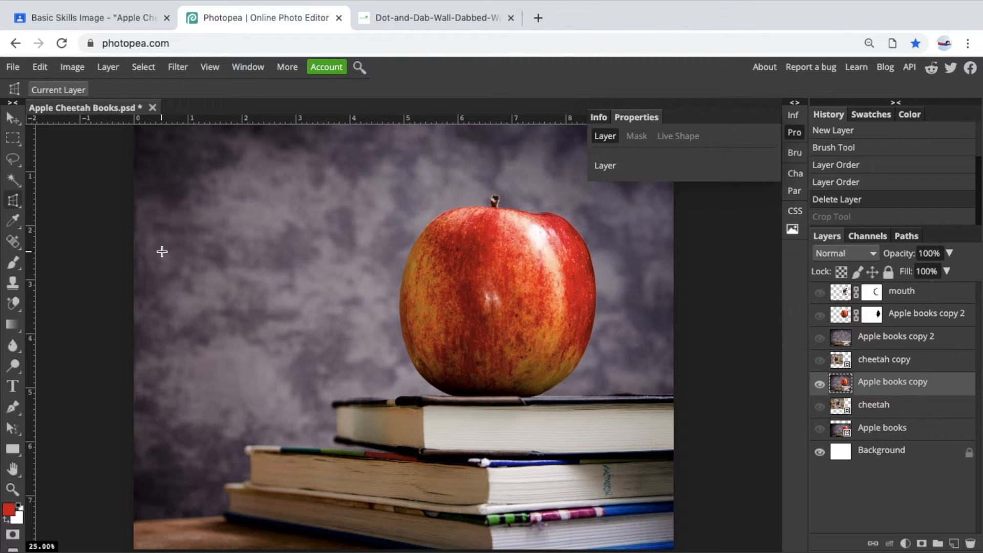
left_click(13, 66)
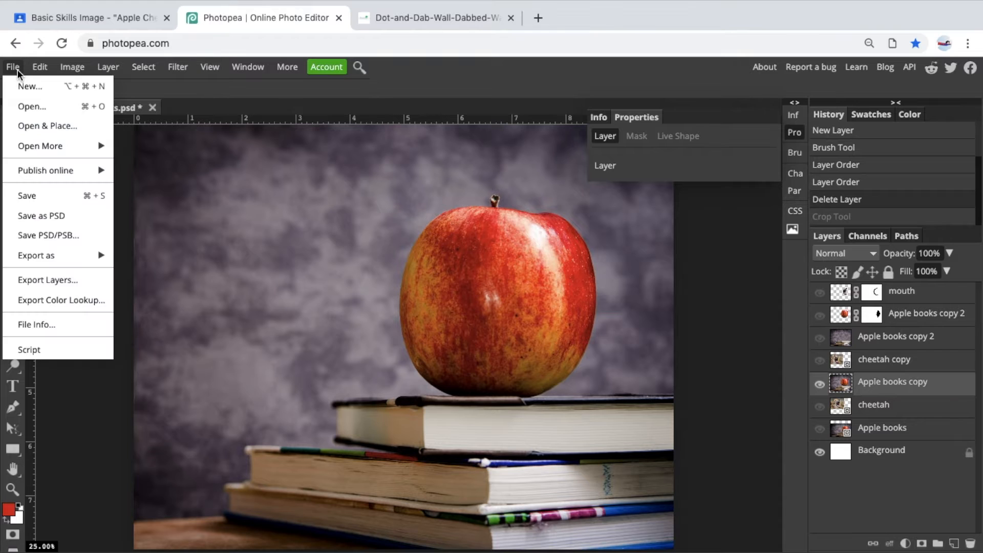
left_click(29, 106)
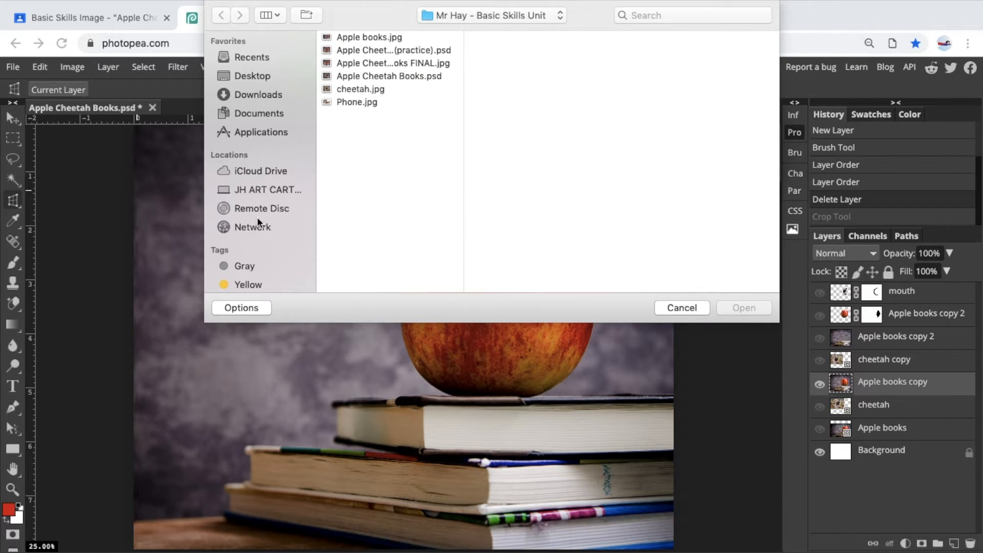
left_click(262, 77)
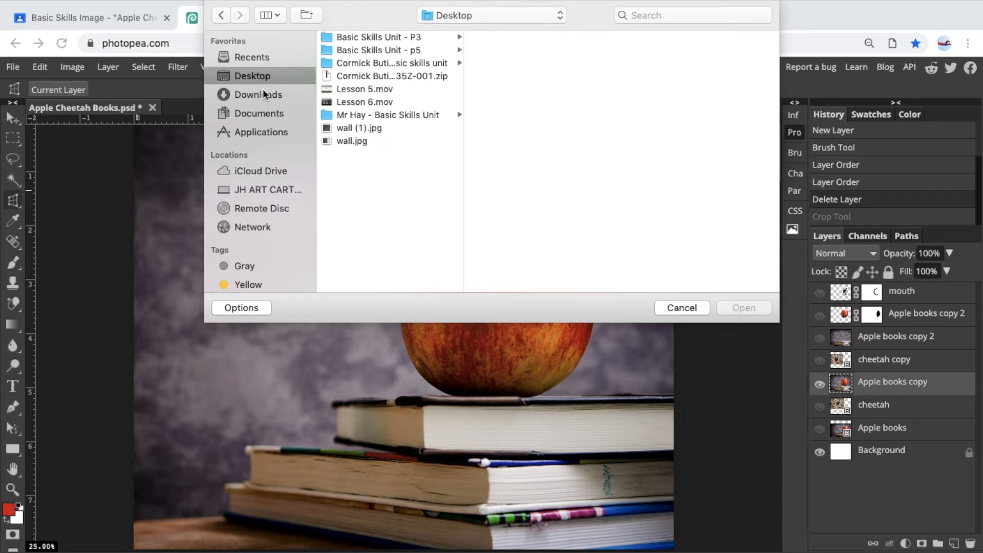
left_click(359, 140)
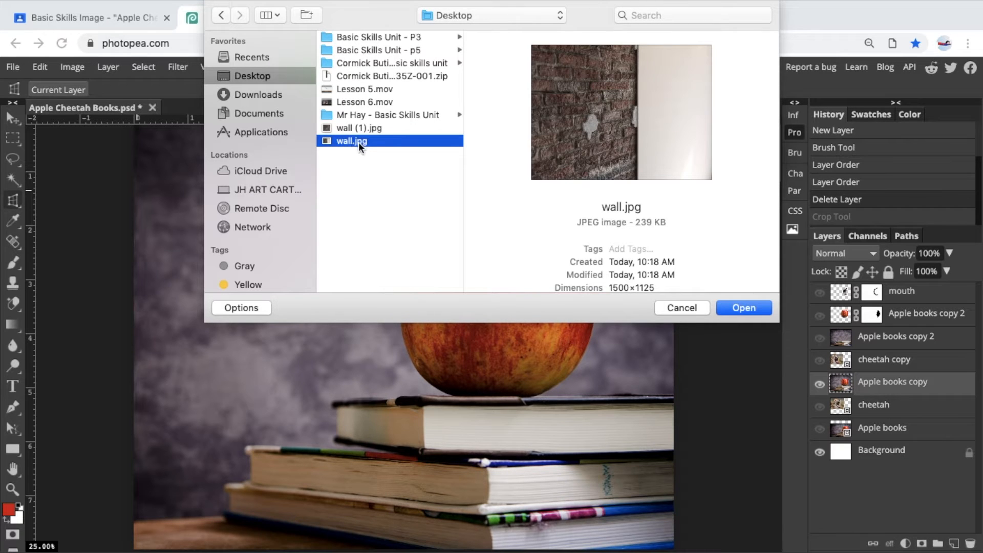
left_click(741, 308)
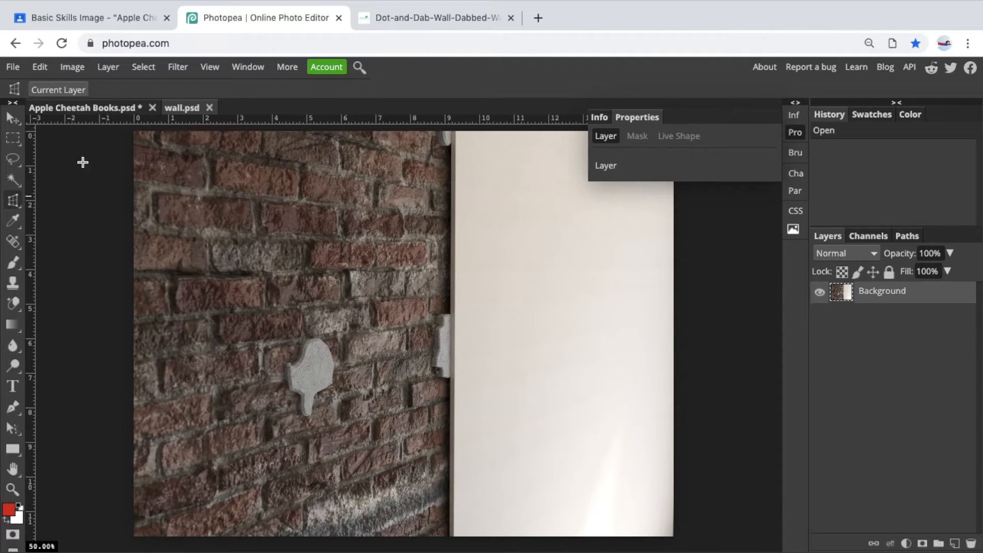
Perspective-crop the brick part of the wall with the grid corners aligned to the slanting brick rows, and undo the crop.
left_click_drag(131, 141, 422, 390)
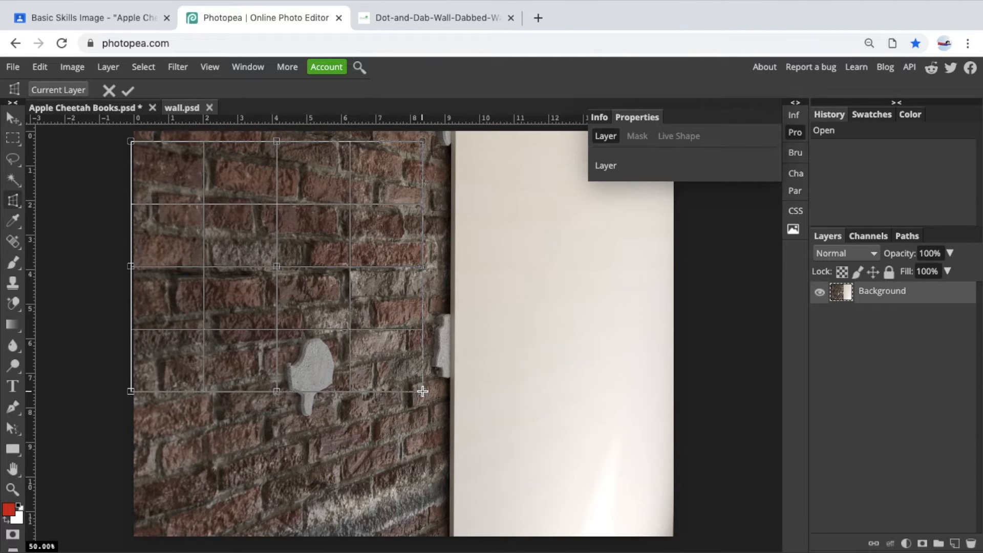
left_click_drag(131, 391, 133, 525)
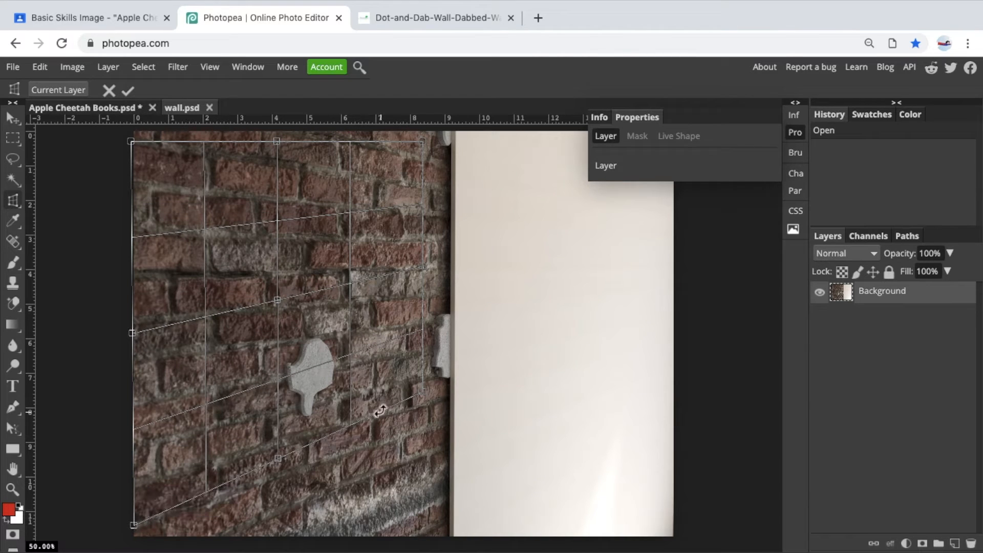
left_click_drag(423, 393, 445, 424)
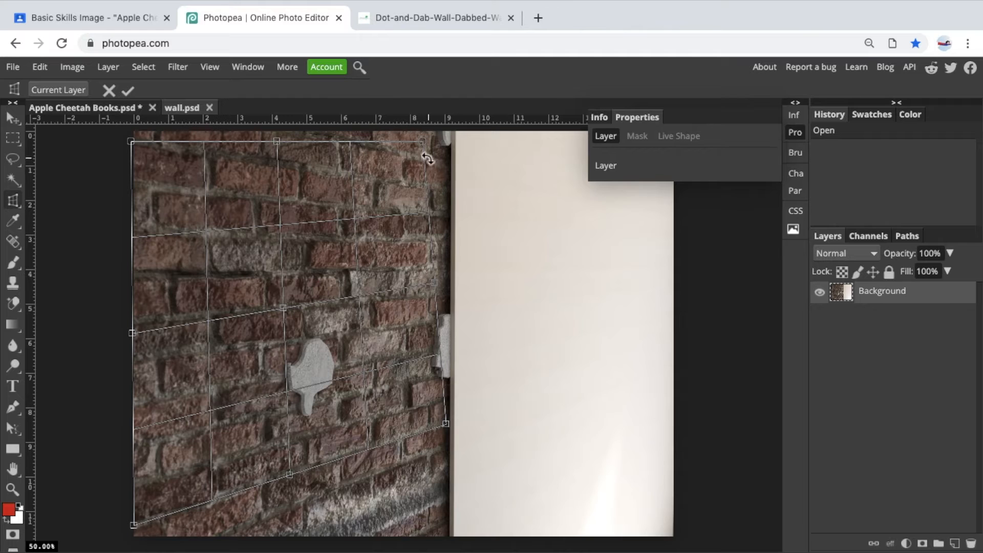
left_click_drag(423, 142, 449, 188)
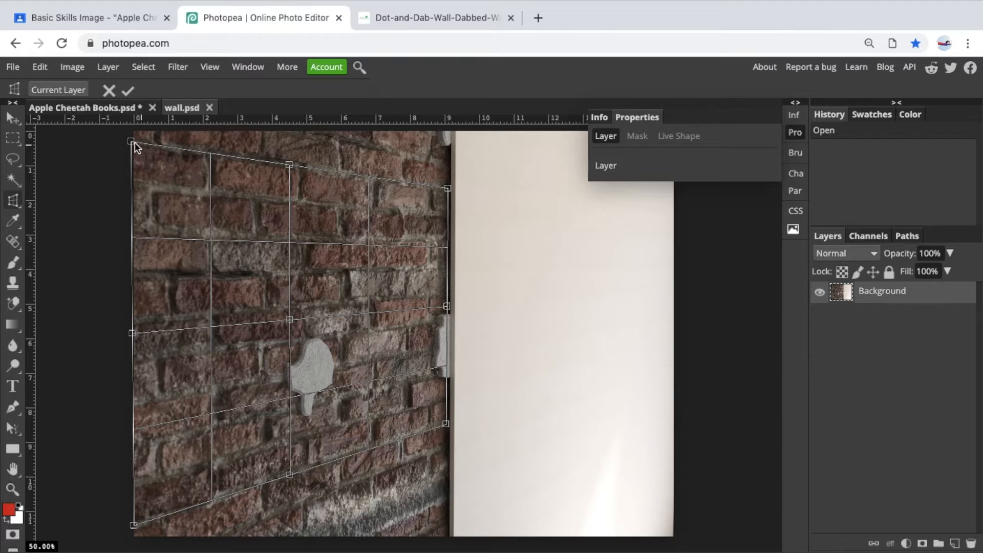
mouse_move(290, 164)
left_mouse_down()
mouse_move(290, 182)
mouse_move(290, 163)
left_mouse_up()
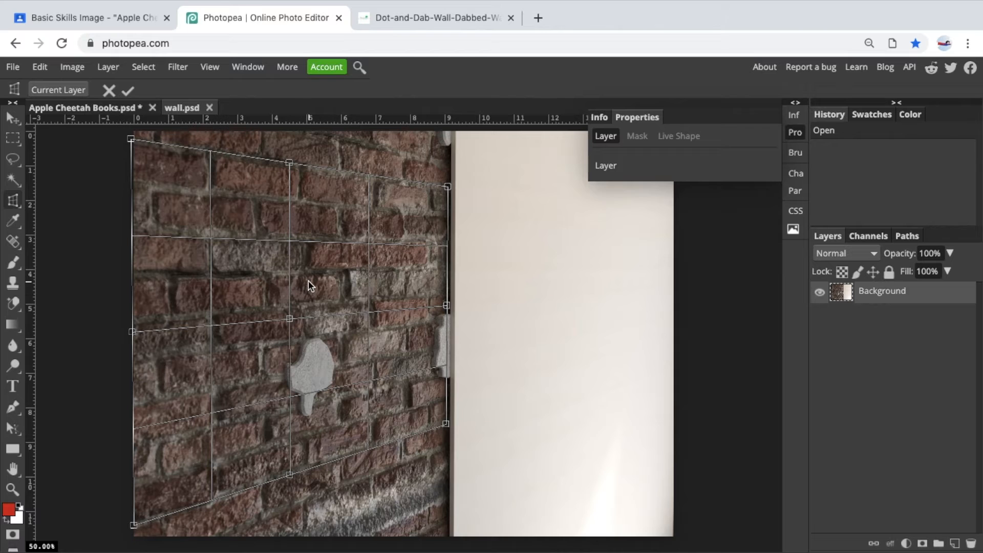
key("Return")
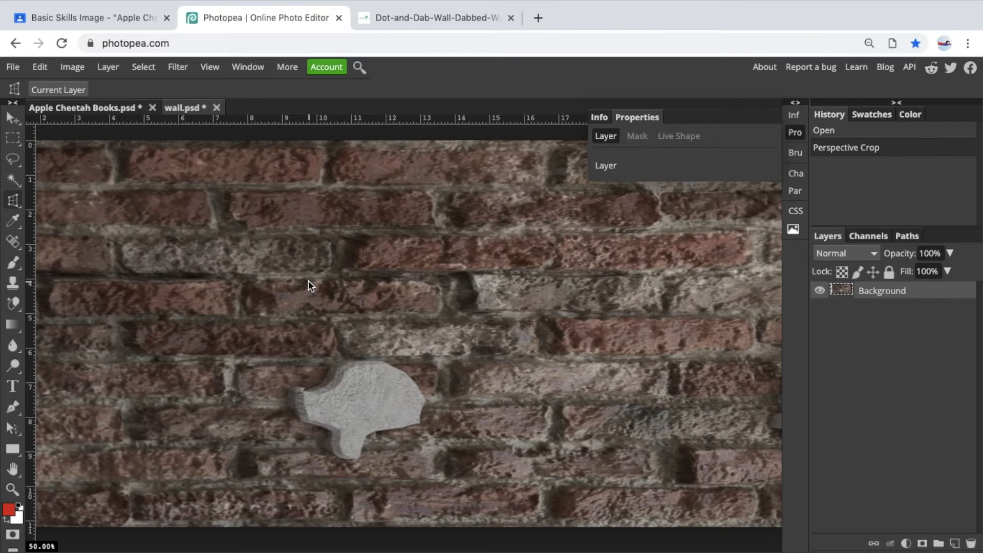
key("ctrl+minus")
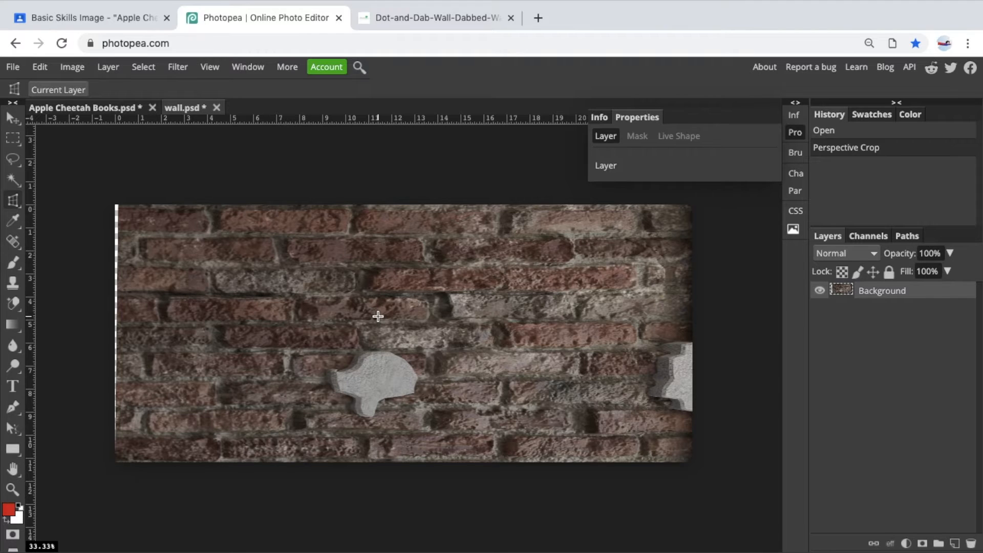
key("ctrl+z")
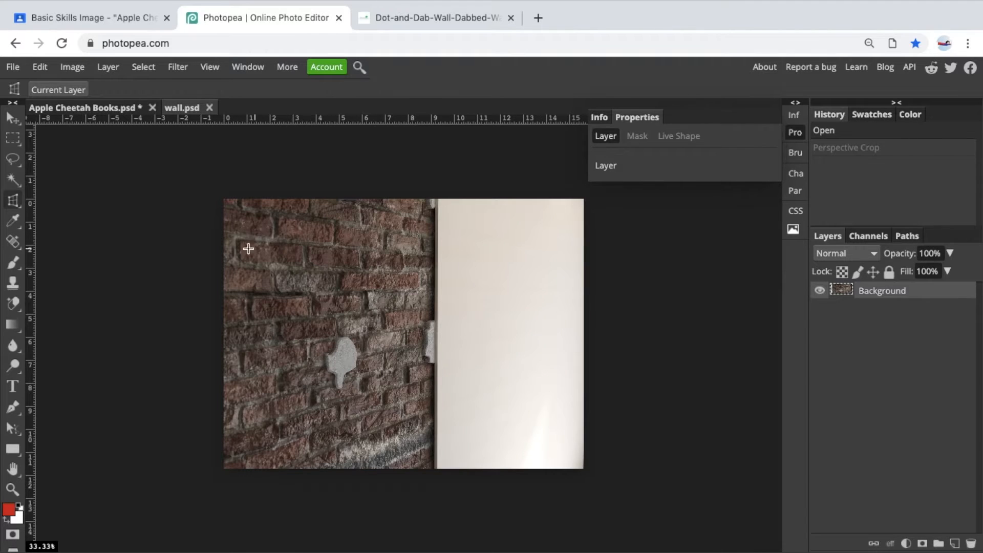
Fit a new Perspective Crop grid to the slanting brick rows beside the white panel and apply it to straighten the wall.
left_click_drag(224, 205, 431, 444)
left_click_drag(433, 204, 431, 234)
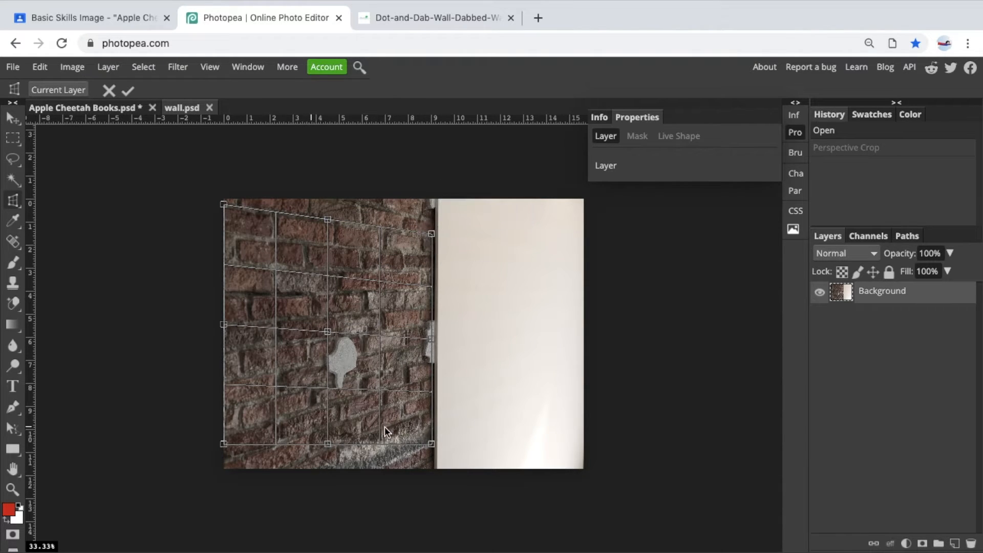
left_click_drag(434, 447, 432, 390)
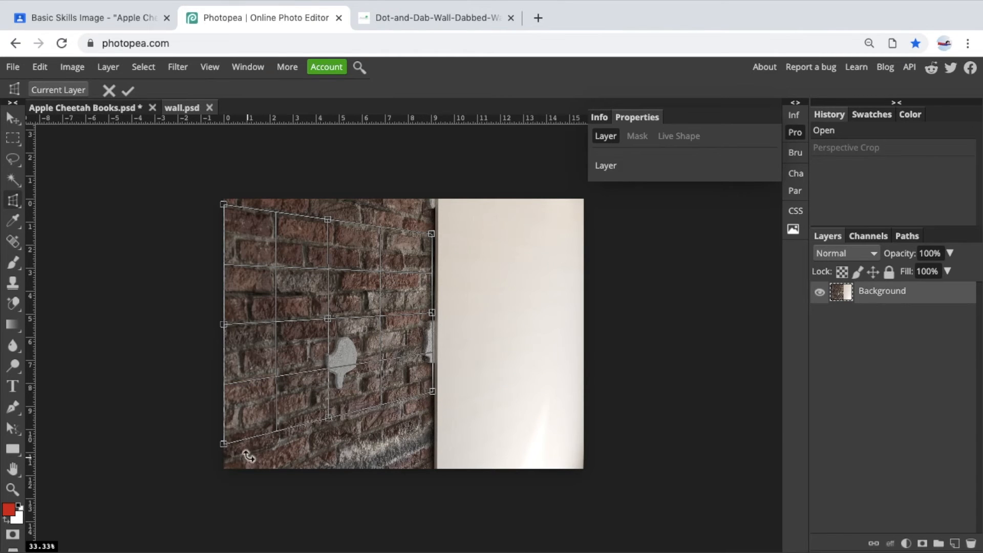
left_click_drag(223, 443, 222, 461)
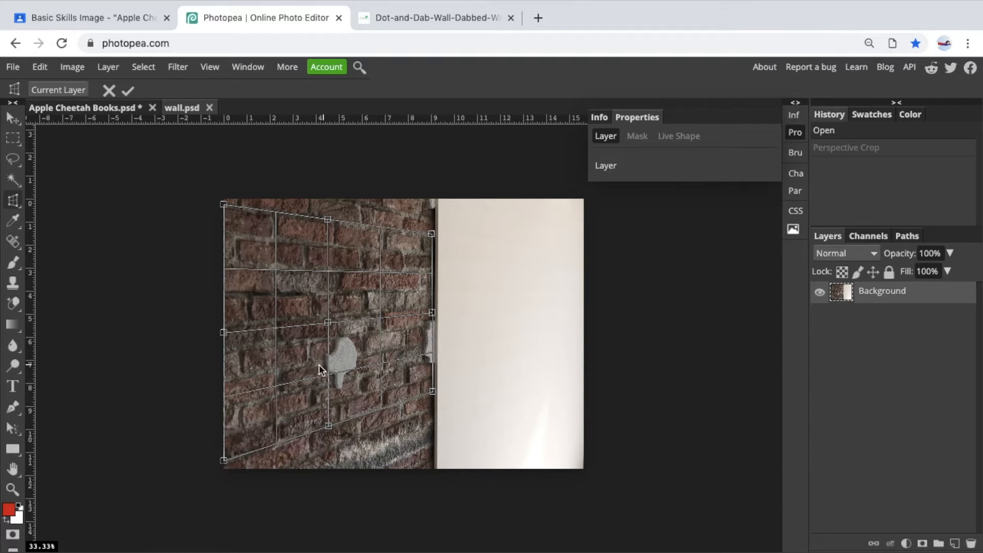
key("Return")
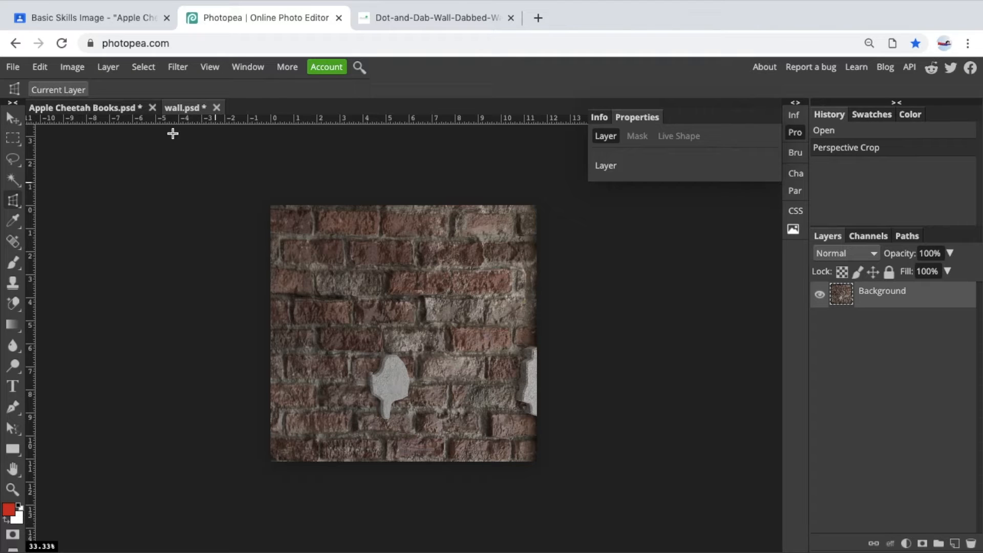
Export the straightened wall to the Desktop as the JPG "wall (2)" and close wall.psd without saving it.
left_click(13, 67)
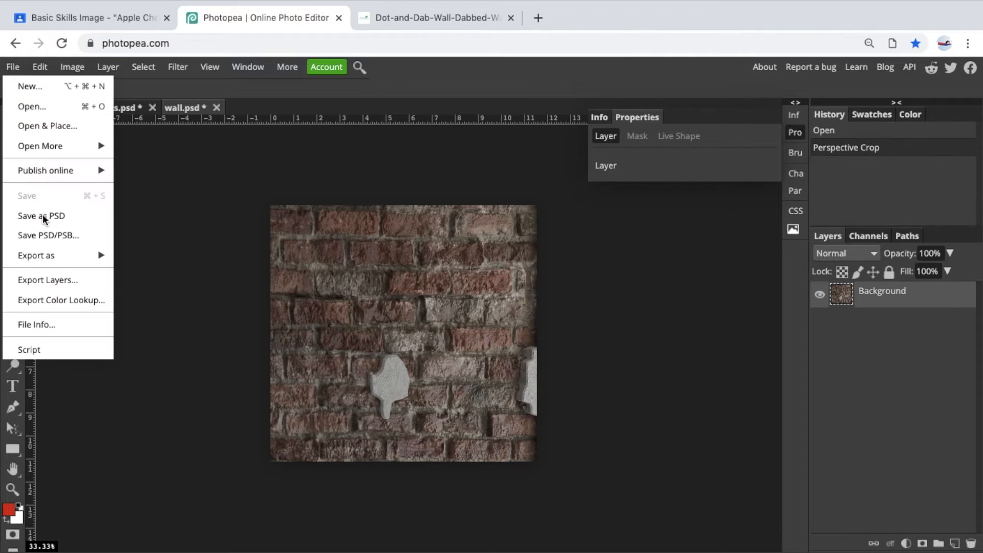
mouse_move(48, 256)
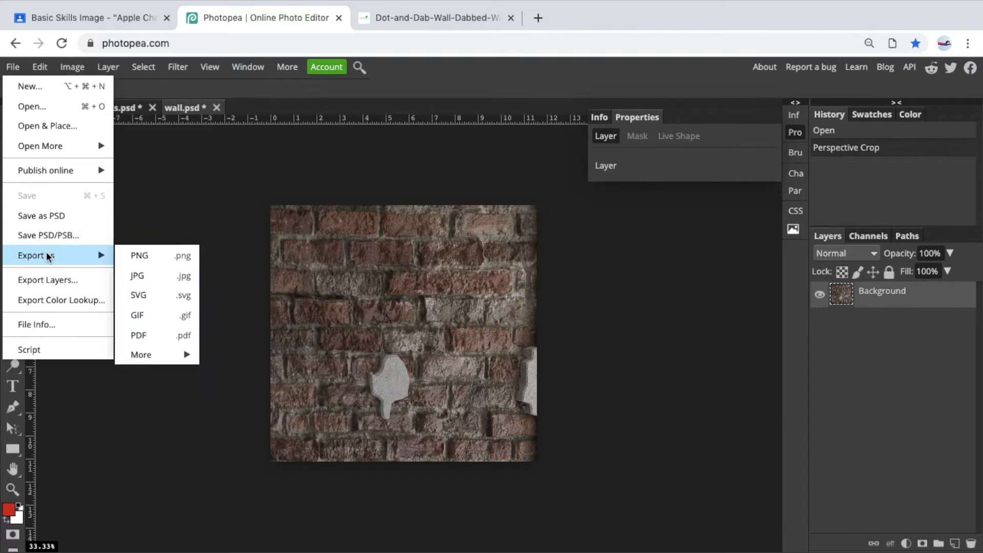
left_click(137, 277)
left_click_drag(530, 251, 557, 256)
left_click(536, 290)
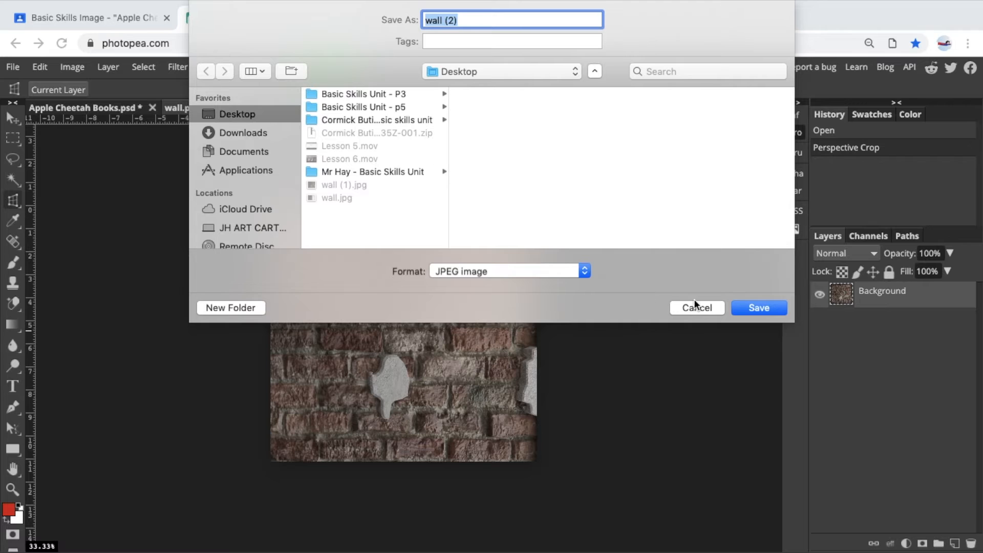
left_click(770, 307)
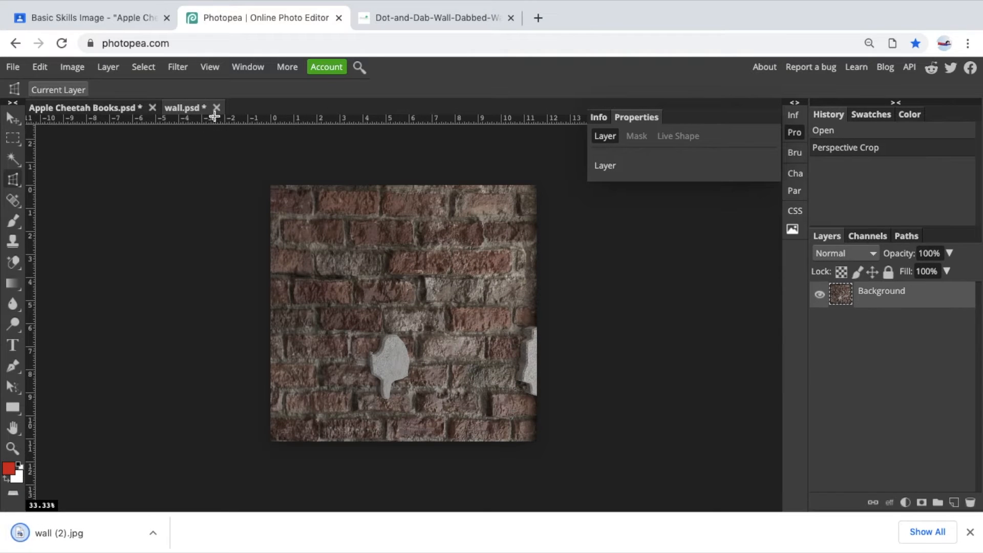
left_click(217, 109)
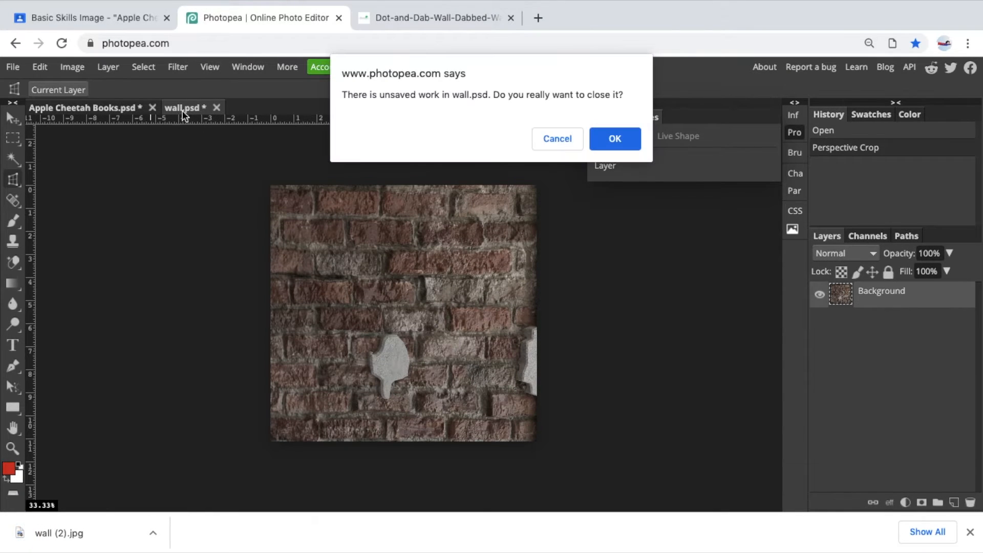
left_click(615, 138)
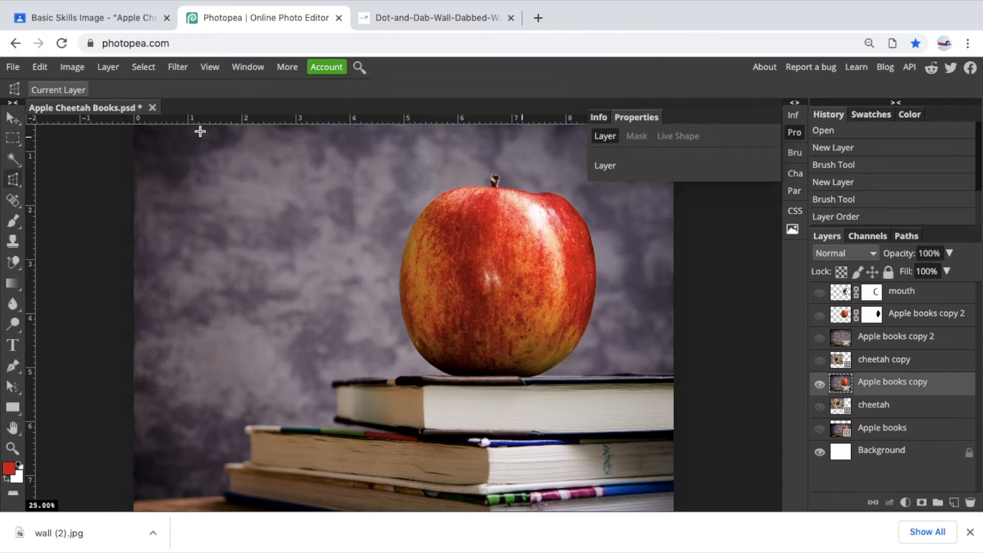
Place wall (2).jpg from the Desktop into the Apple Cheetah Books document above the Apple books copy layer.
left_click(12, 66)
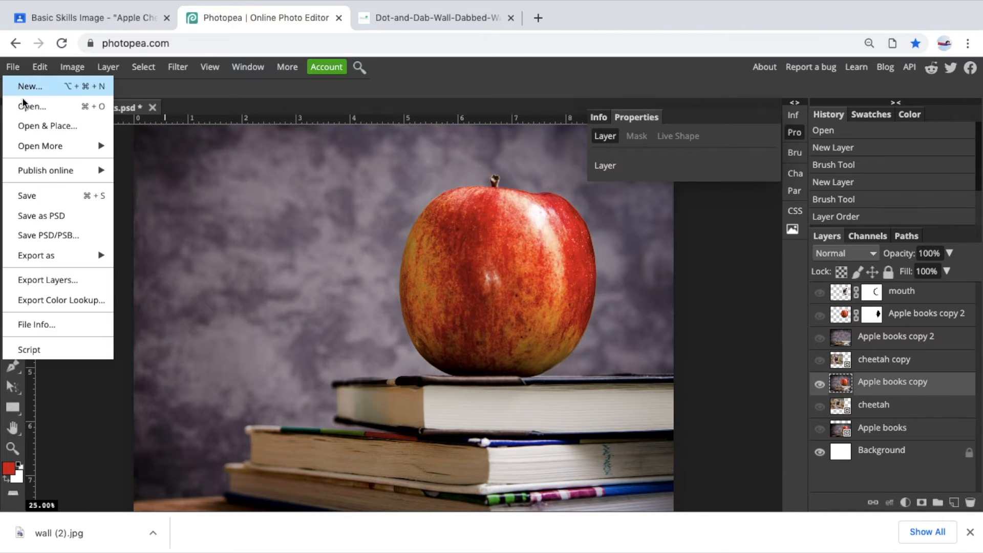
left_click(29, 126)
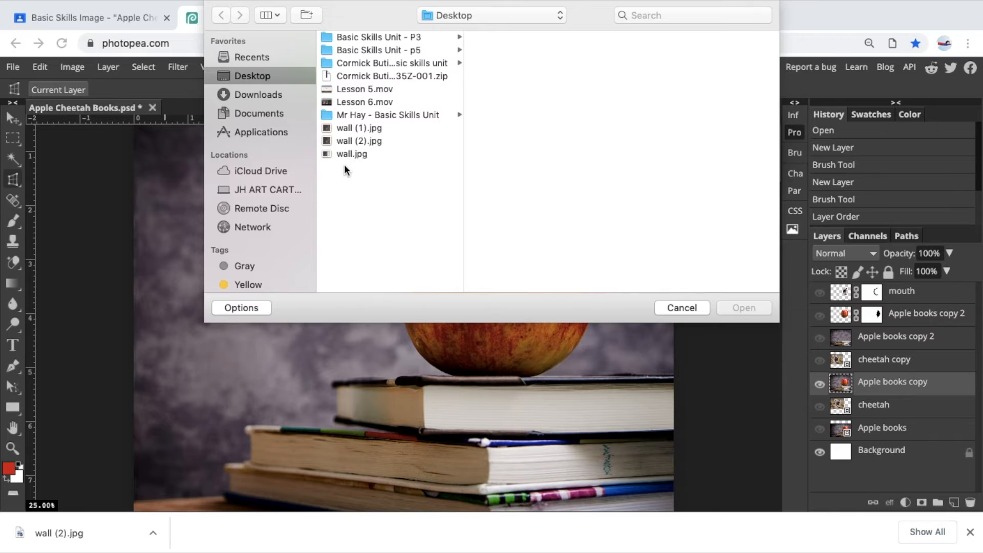
left_click(370, 140)
left_click(740, 308)
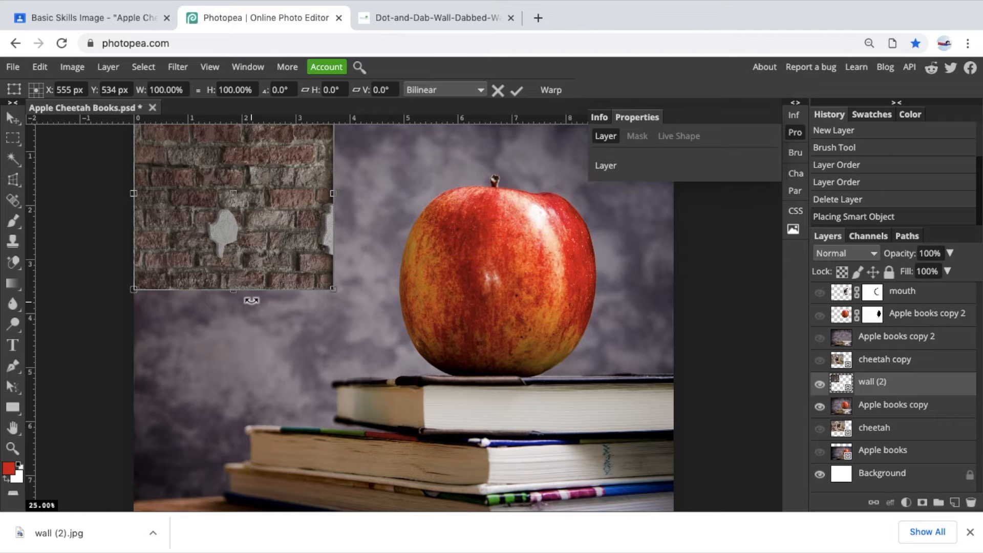
Accept the placement of wall (2) and delete its layer from the Apple Cheetah Books document.
left_click(846, 388)
left_click_drag(846, 388, 971, 503)
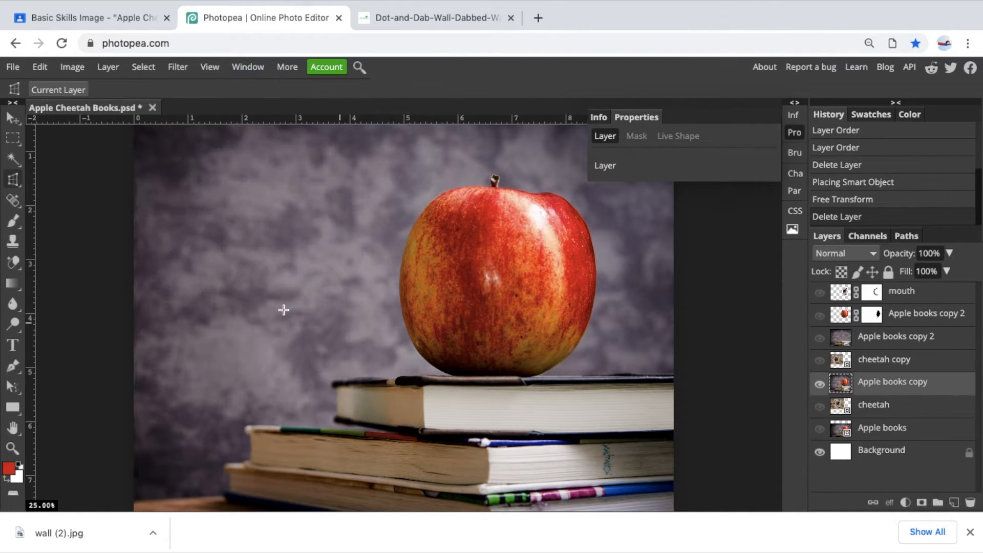
Draw a rising Ruler line at about 4 degrees across the apple, straighten the Apple books copy layer to it, and undo the rotation.
right_click(15, 182)
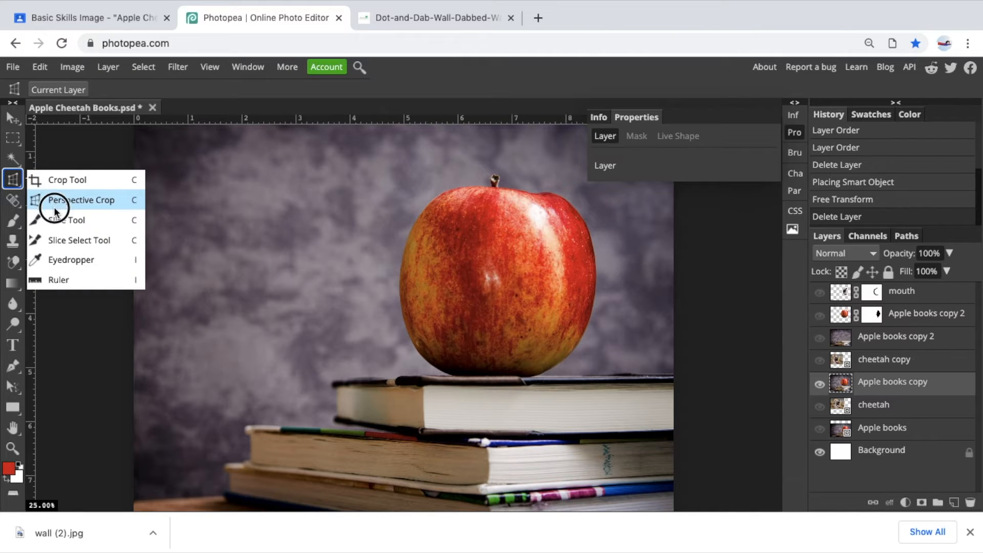
left_click(60, 280)
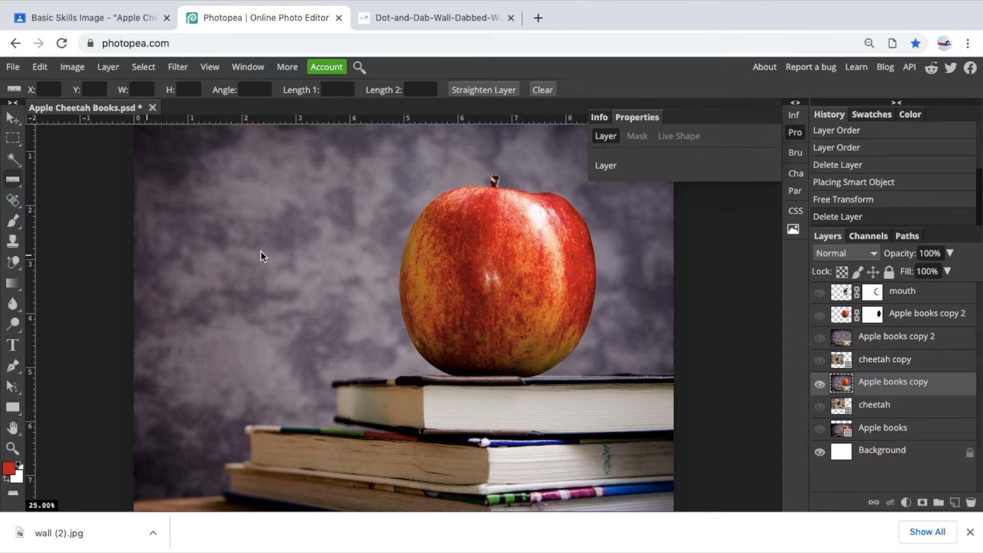
left_click_drag(195, 261, 667, 230)
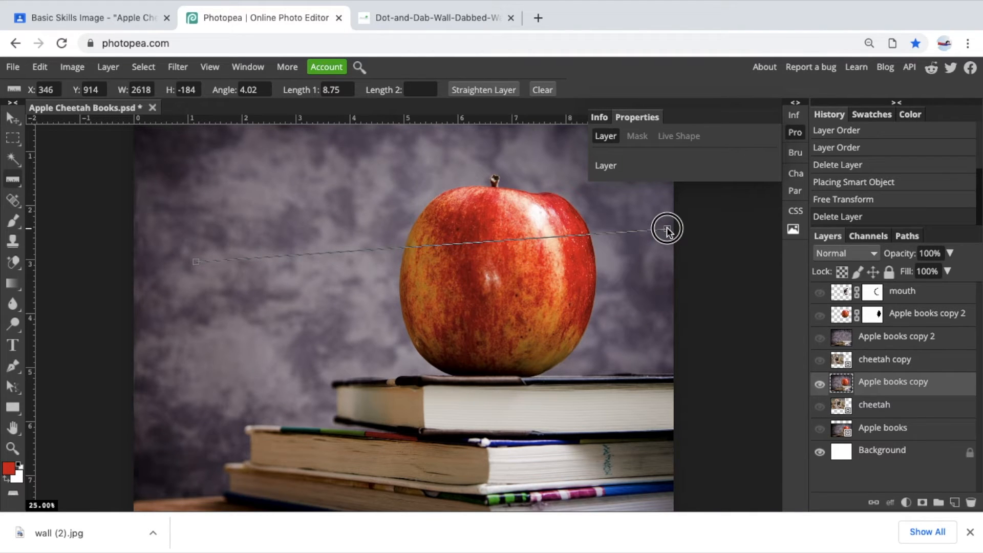
left_click(484, 91)
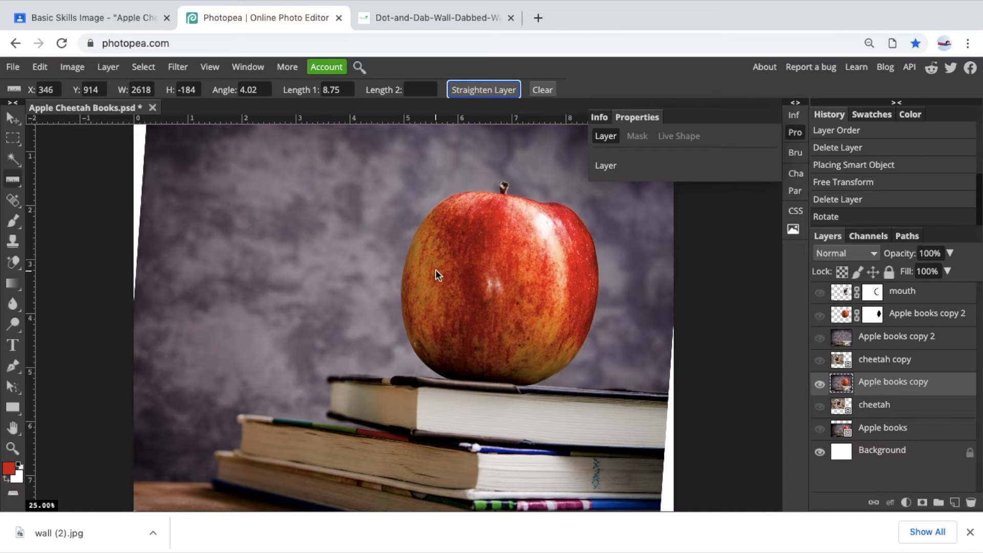
key("super+z")
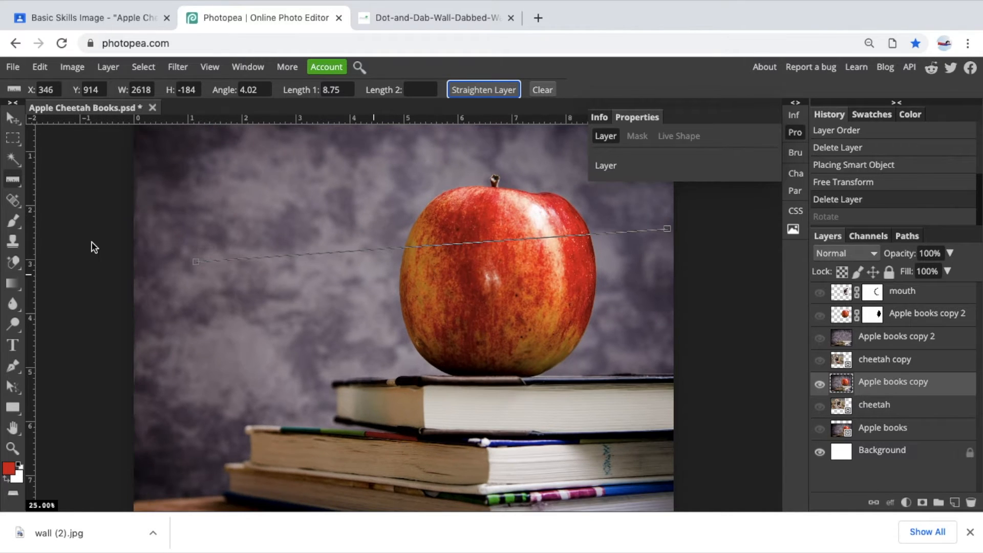
Activate the Spot Healing Brush and make the cheetah copy layer visible and selected.
left_click(13, 200)
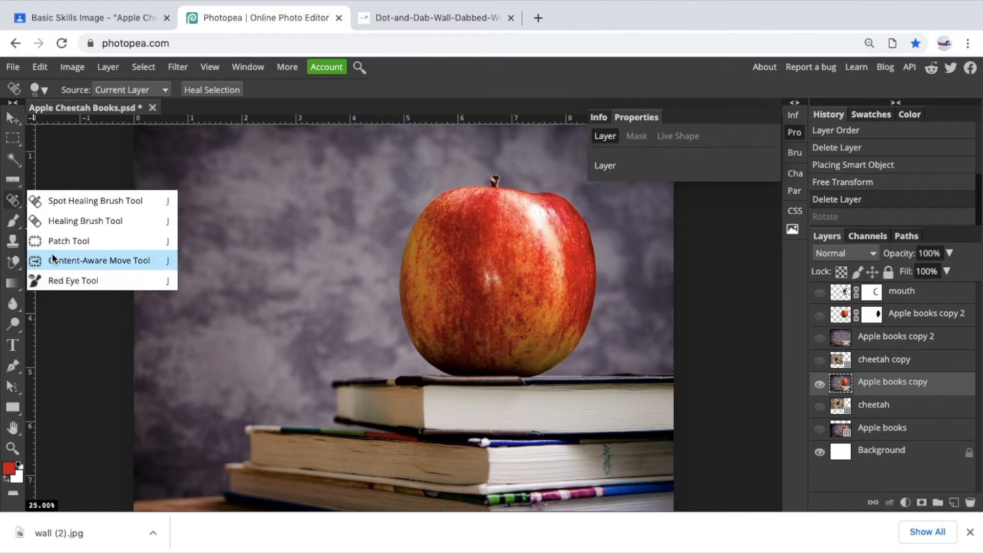
left_click(84, 201)
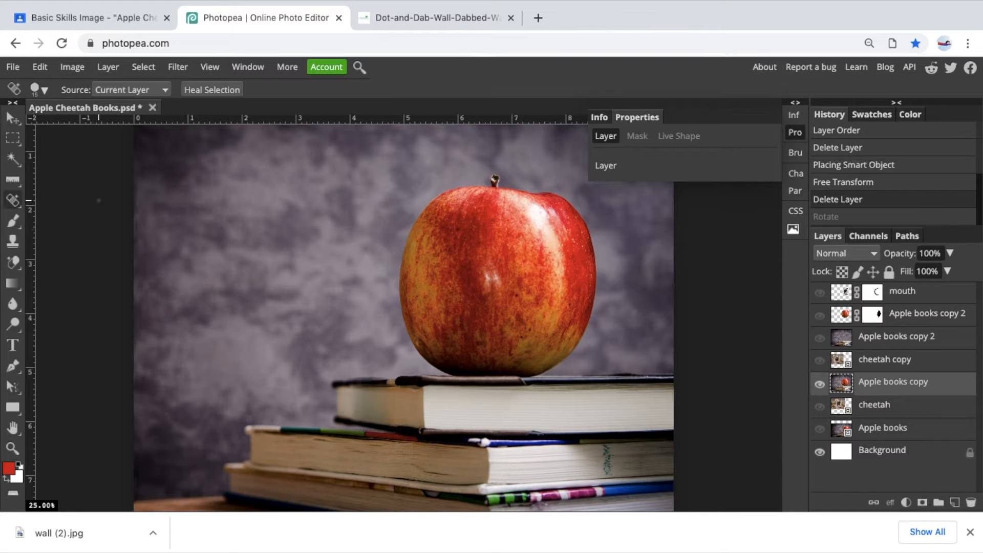
left_click(820, 360)
left_click(848, 361)
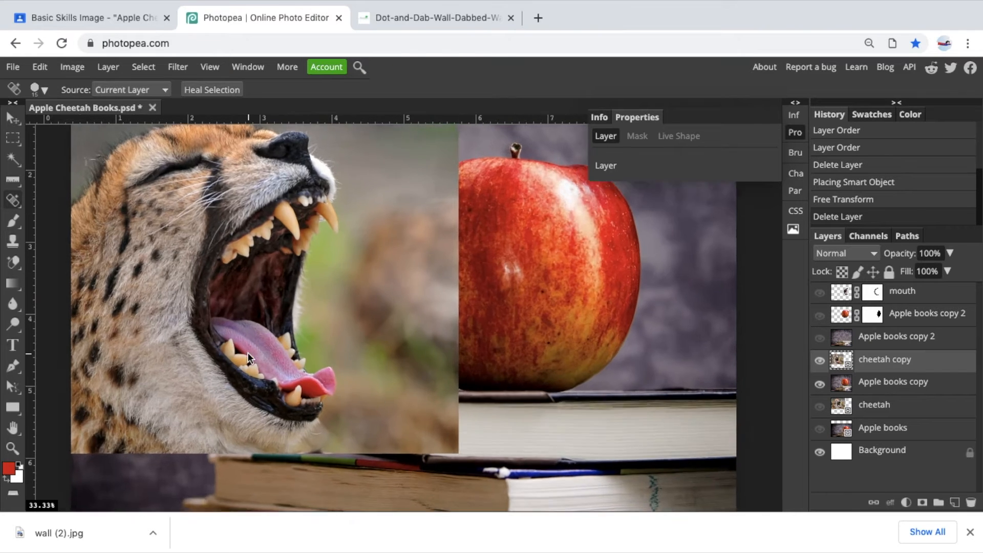
Rasterize the cheetah copy layer and remove two dark spots from the cheek beside the mouth using the Spot Healing Brush at size 90.
scroll(248, 353, "up", 2)
scroll(247, 352, "left", 4)
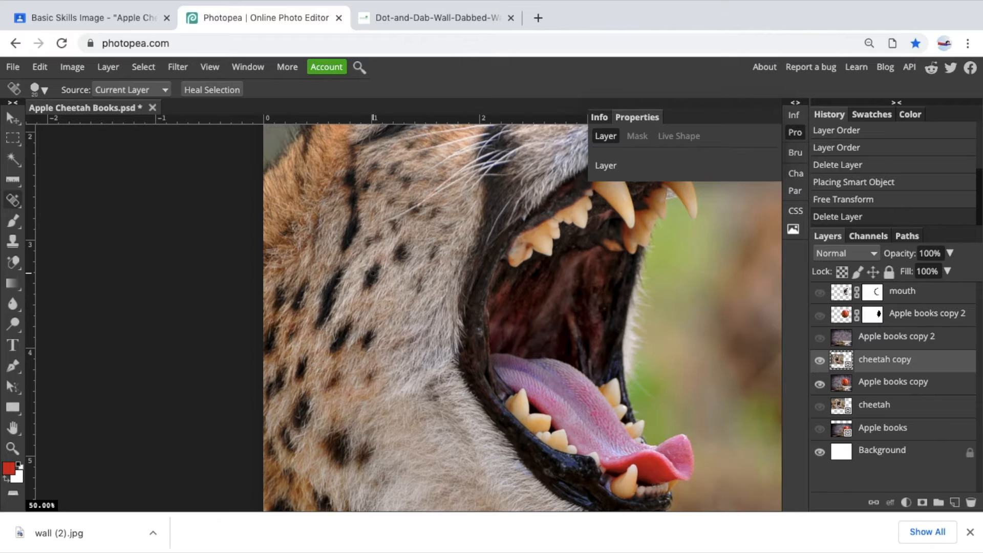
scroll(373, 274, "up", 1)
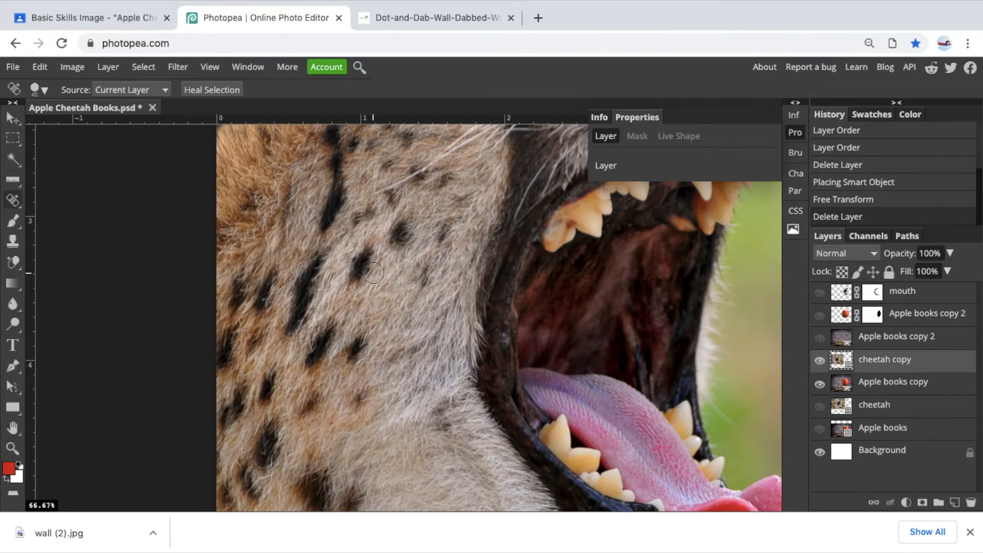
key("bracketright")
key("bracketright")
key("bracketright")
key("bracketright")
left_click(362, 263)
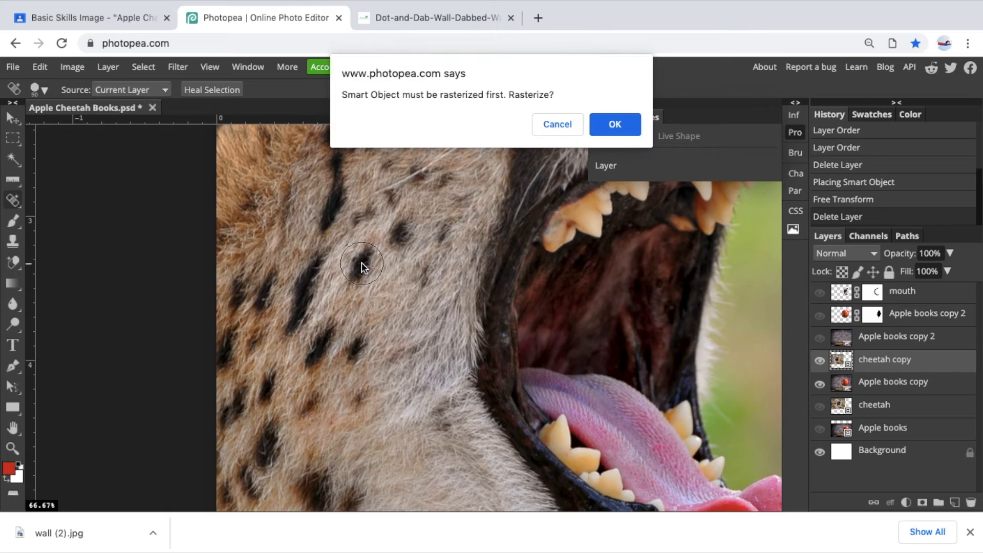
left_click(604, 125)
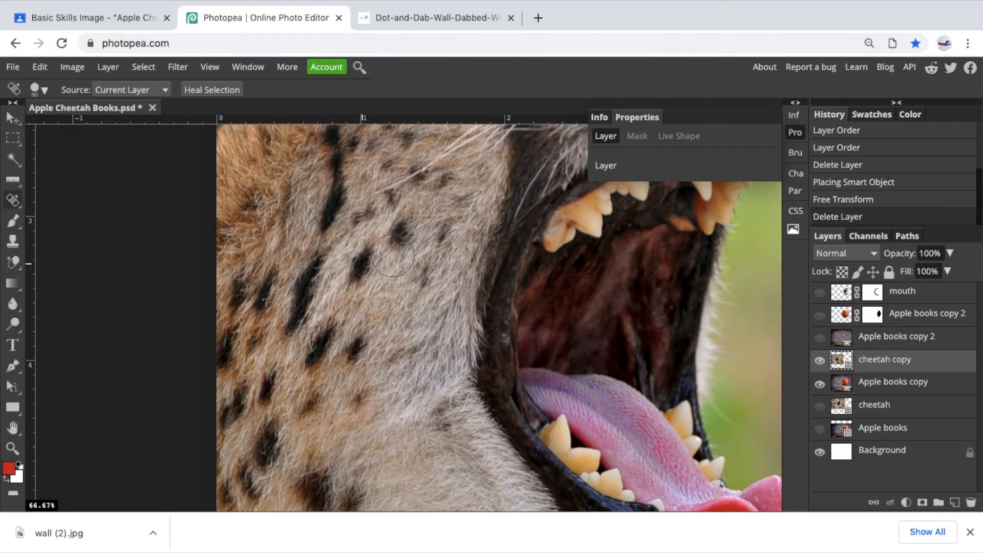
left_click(365, 266)
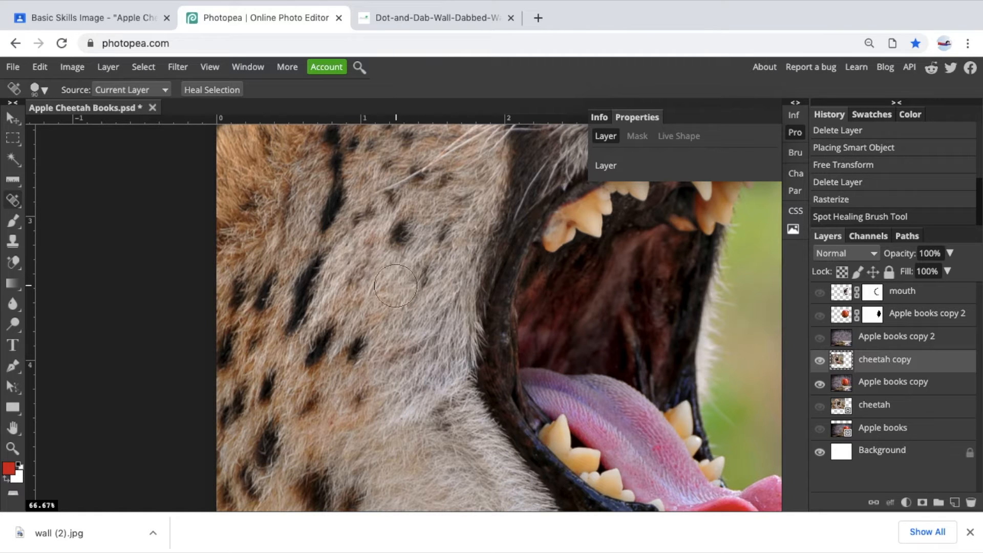
left_click(402, 235)
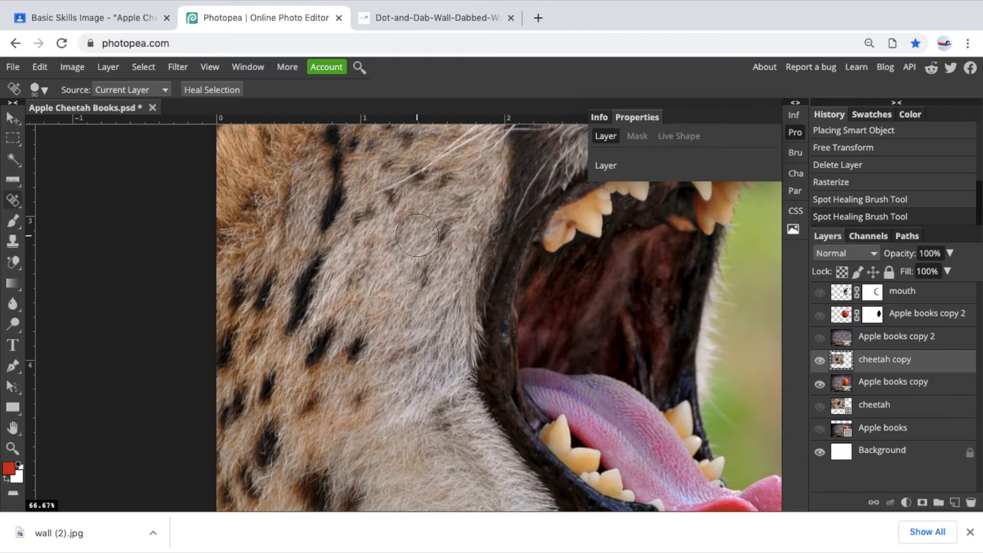
Sample plain fur on the lower cheek with the Healing Brush at size 70 and heal two more dark spots on the cheetah's cheek.
left_click(17, 200)
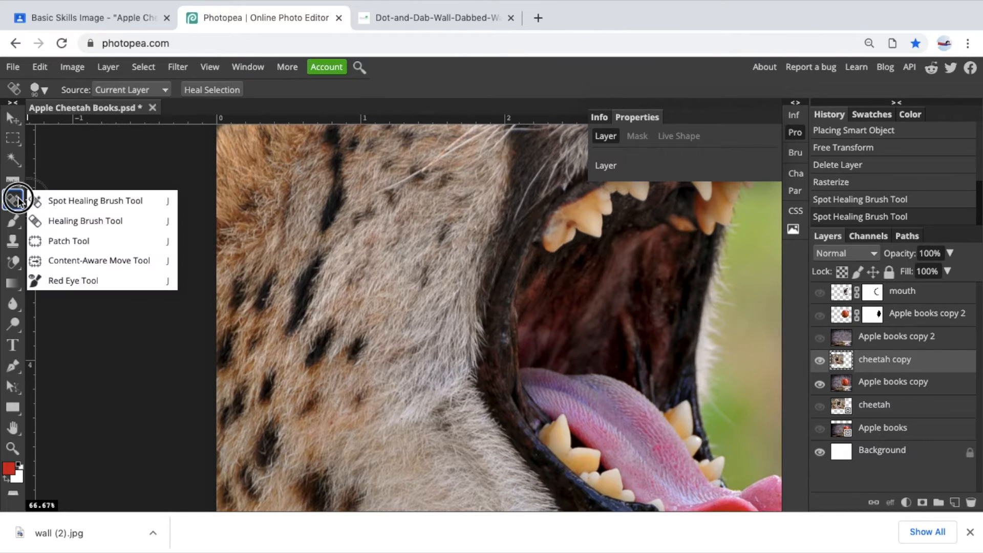
left_click(69, 219)
key("bracketright")
key("bracketright")
key("bracketright")
key("bracketright")
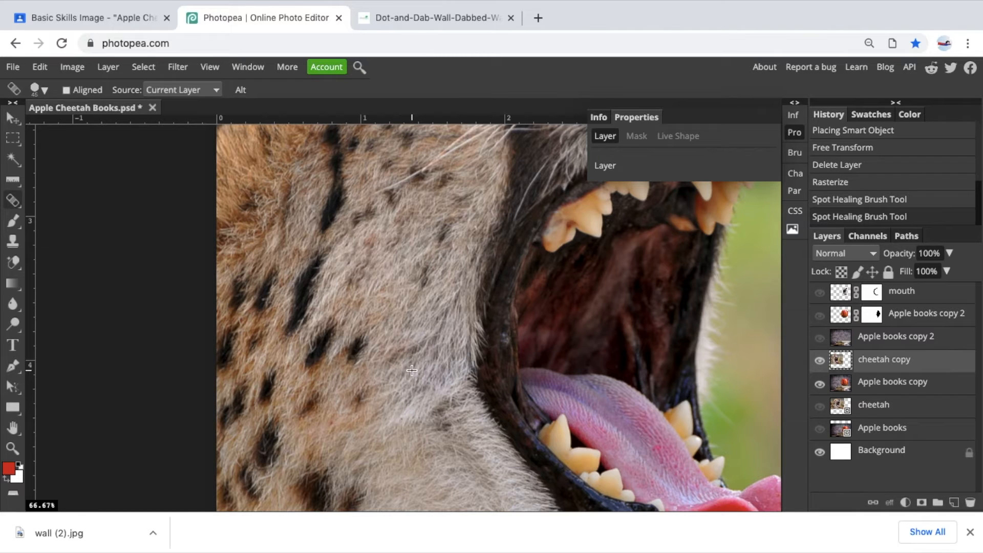
left_click(412, 370, "alt")
key("]")
key("]")
key("]")
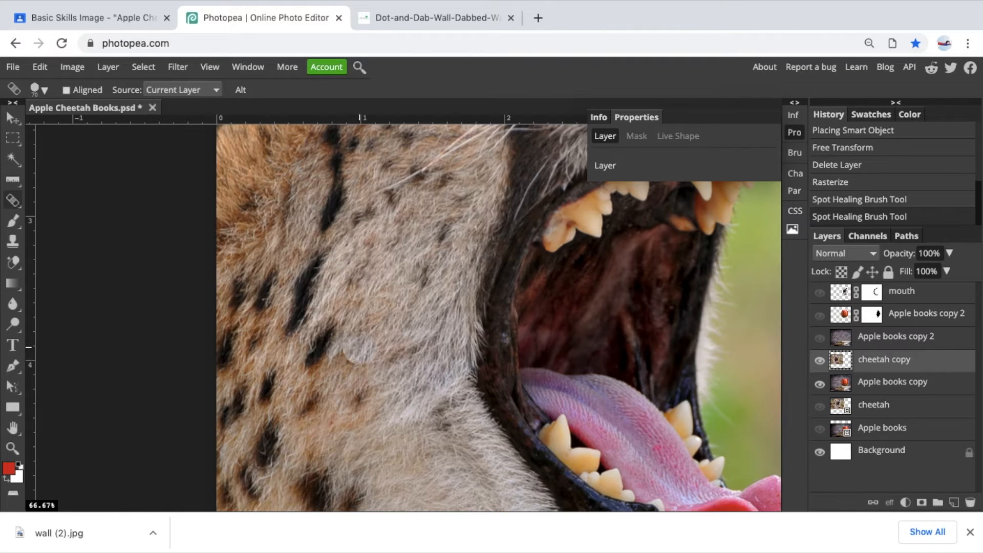
left_click(359, 348)
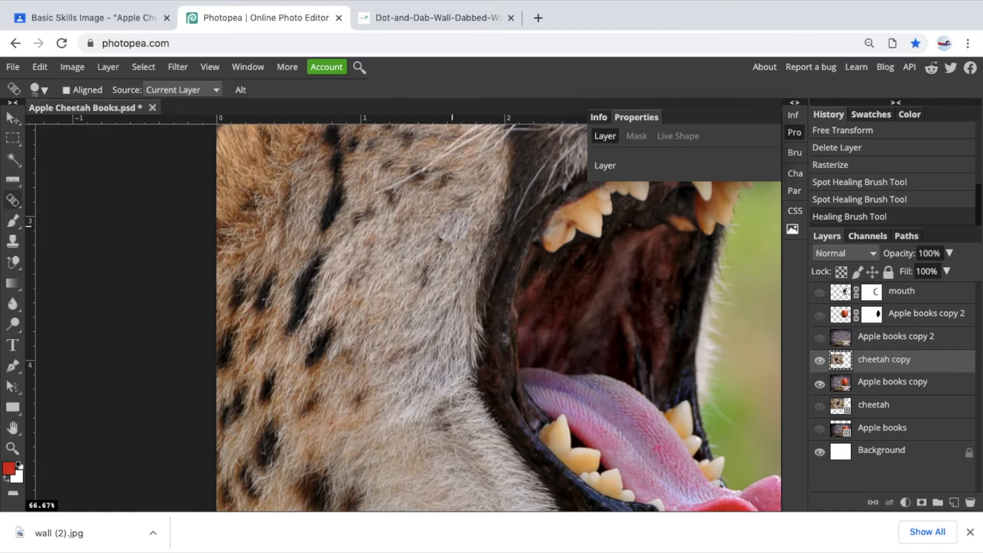
left_click(446, 240)
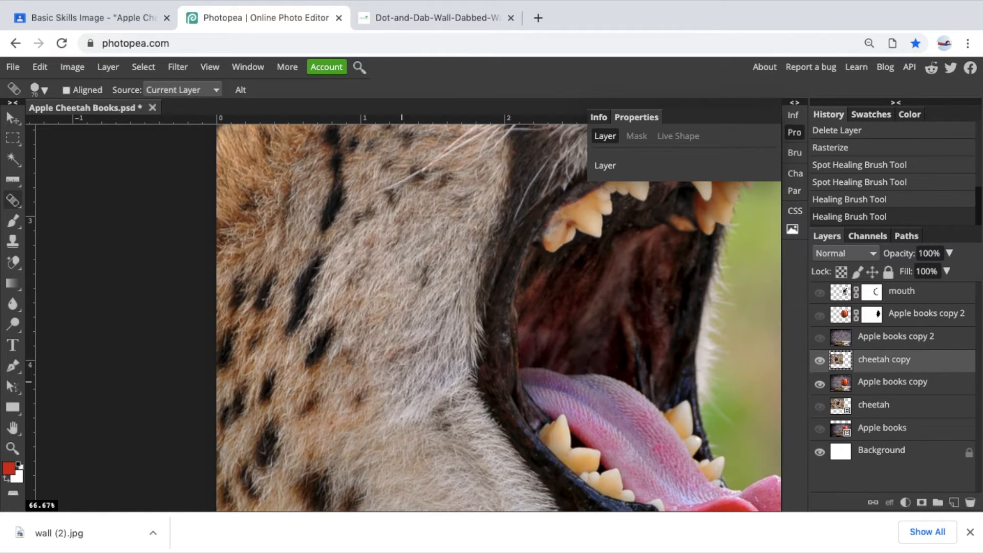
Outline a rounded area of blurred background in front of the cheetah's open mouth with the Patch tool.
left_click_drag(11, 201, 32, 202)
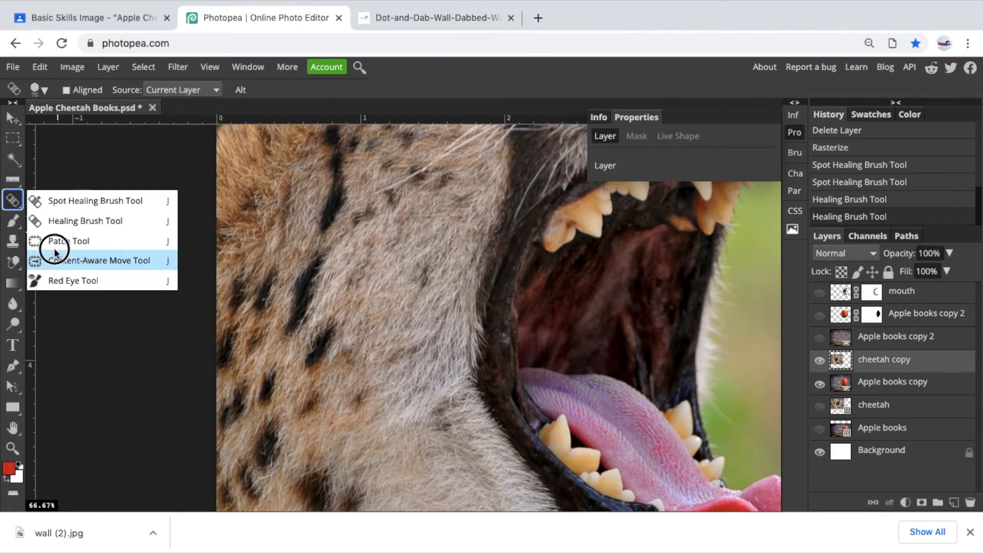
left_click(15, 206)
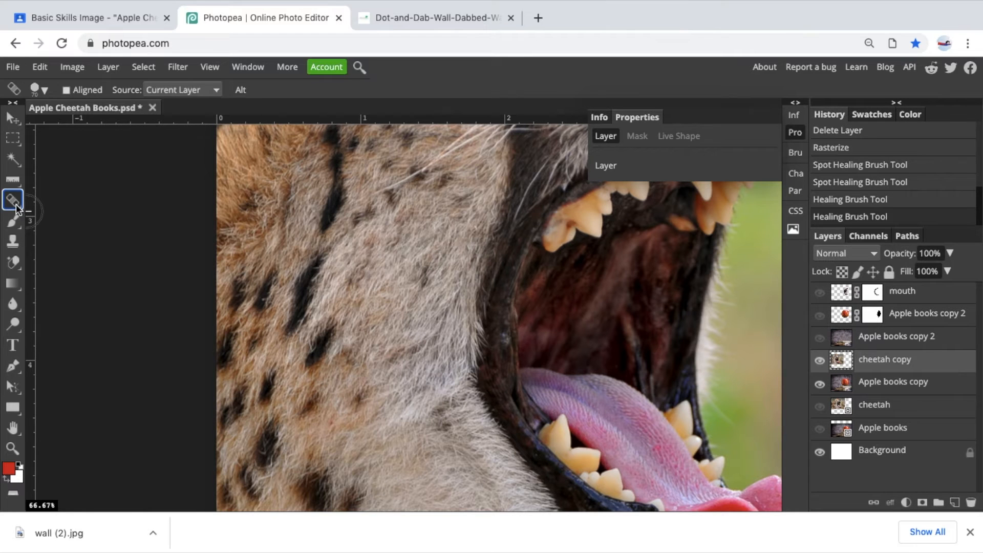
scroll(258, 296, "down", 2)
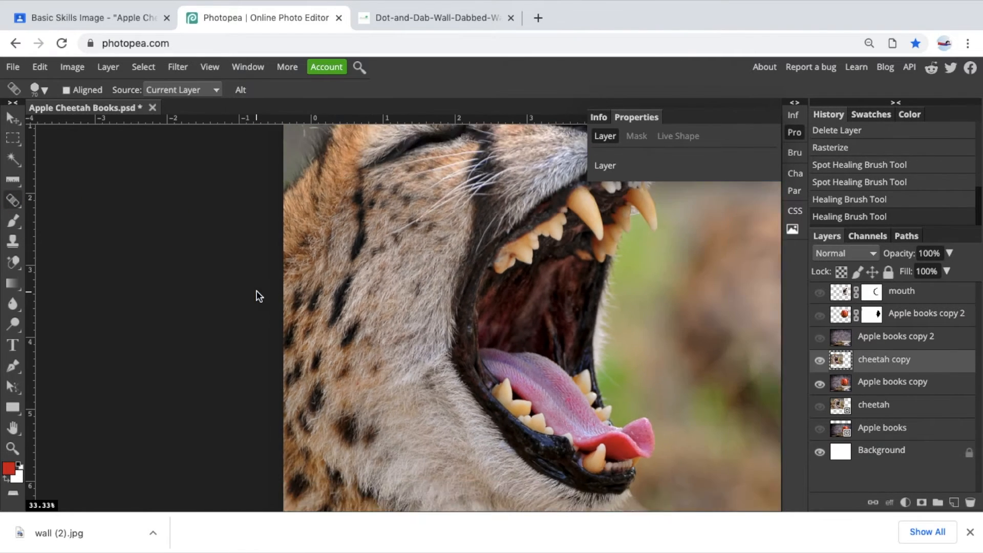
scroll(256, 291, "right", 3)
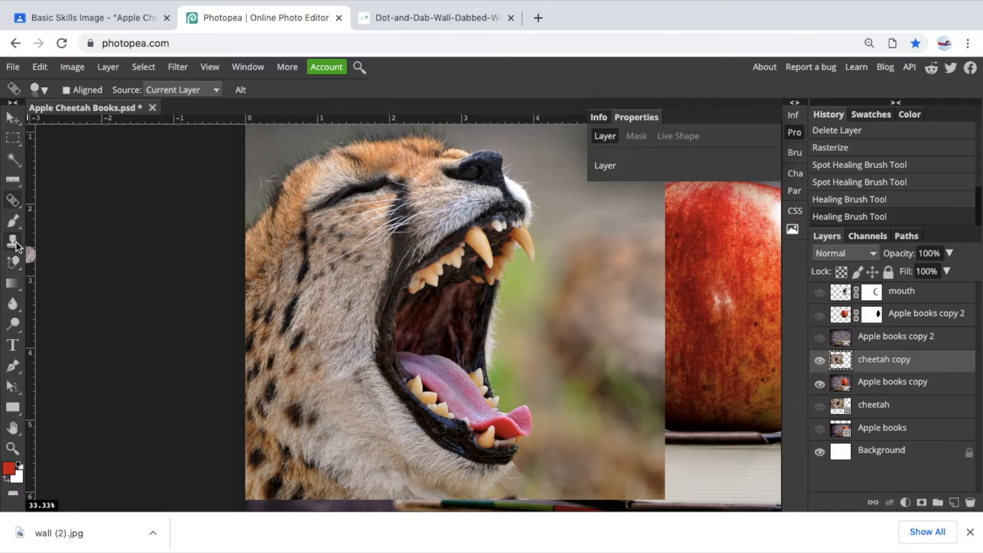
right_click(13, 200)
left_click(57, 240)
mouse_move(601, 274)
left_mouse_down()
mouse_move(571, 266)
mouse_move(517, 287)
mouse_move(507, 341)
mouse_move(552, 376)
mouse_move(600, 382)
mouse_move(620, 338)
mouse_move(604, 275)
left_mouse_up()
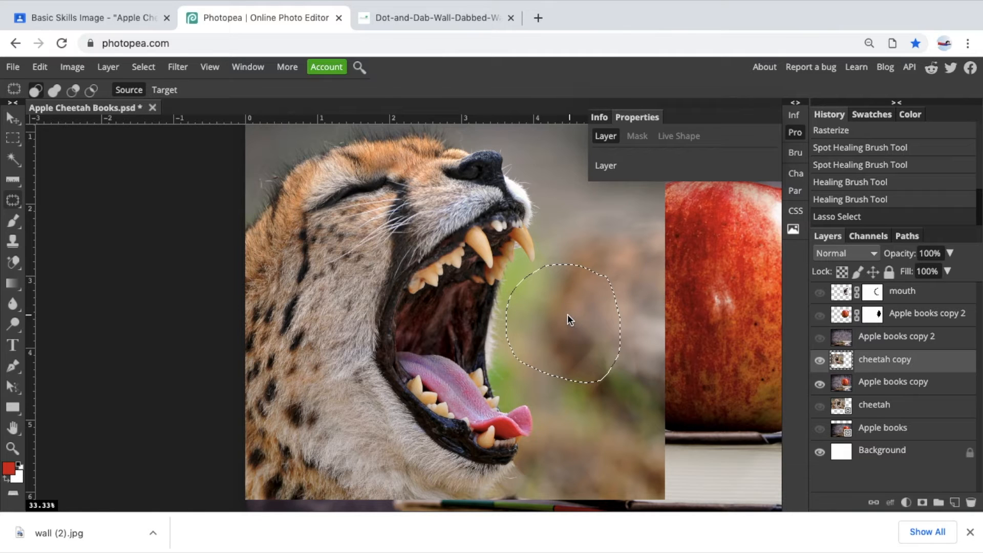
Patch the outlined background over the cheetah's muzzle in Target mode, deselect, and undo back to the original lasso selection.
left_click(172, 92)
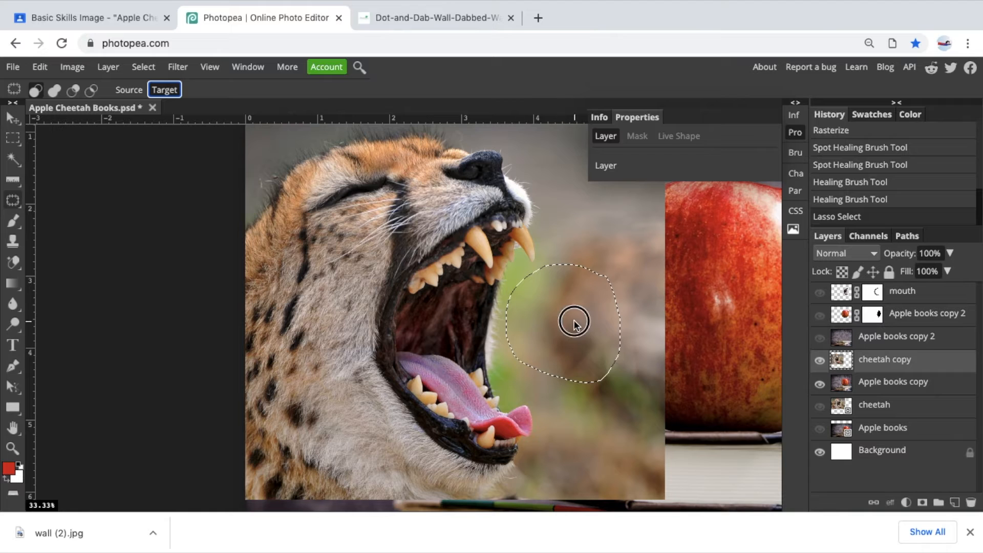
mouse_move(567, 320)
left_mouse_down()
mouse_move(511, 303)
mouse_move(486, 277)
mouse_move(500, 182)
left_mouse_up()
left_click_drag(517, 218, 511, 233)
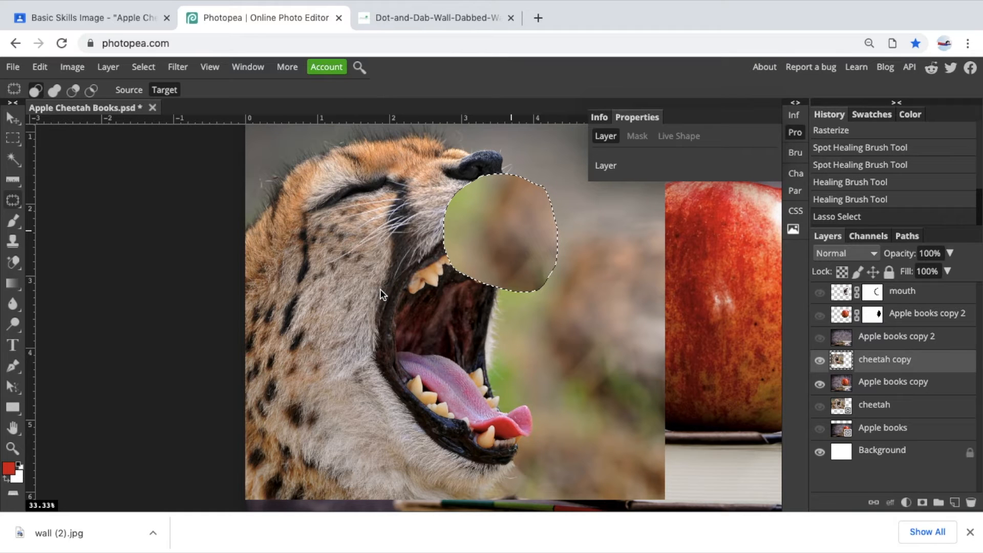
left_click_drag(285, 187, 214, 165)
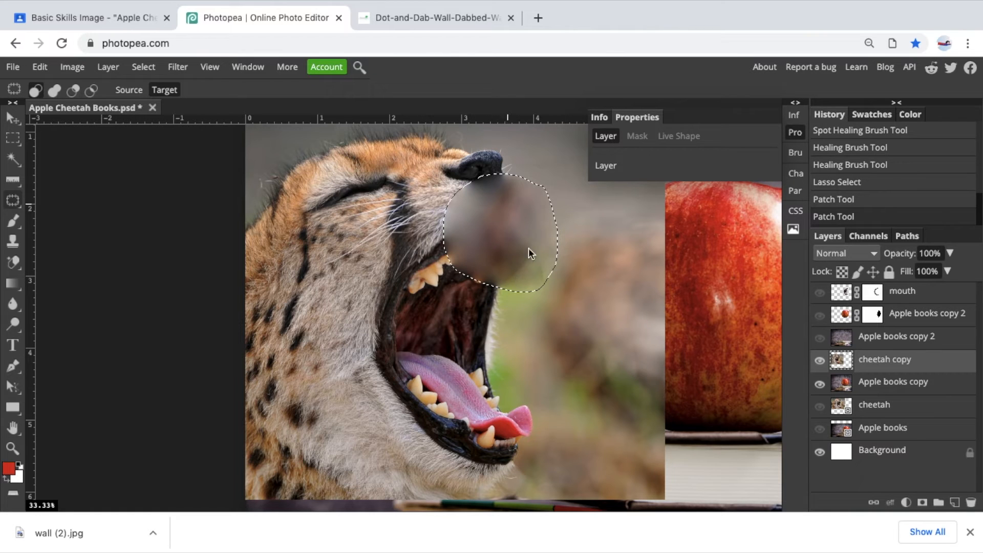
left_click(334, 260)
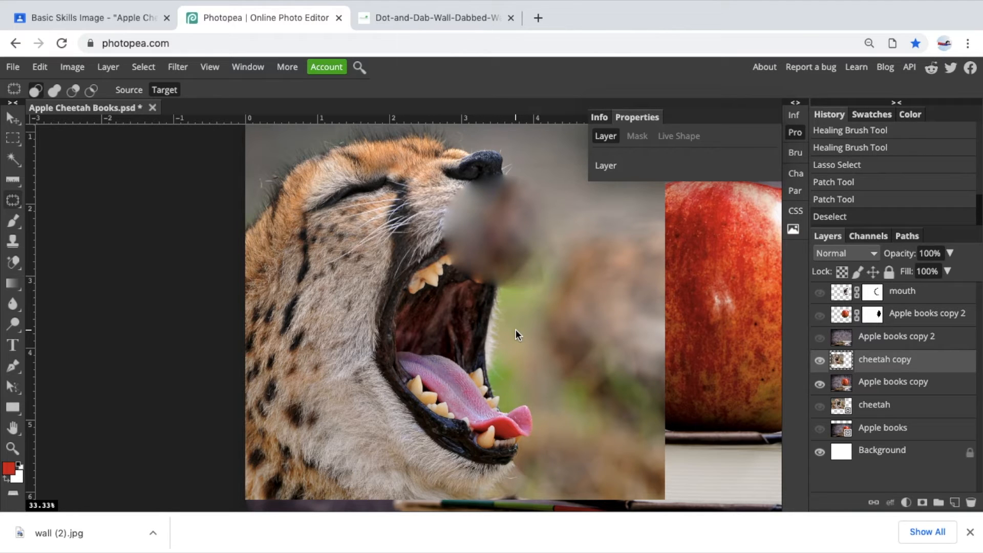
key("ctrl+z")
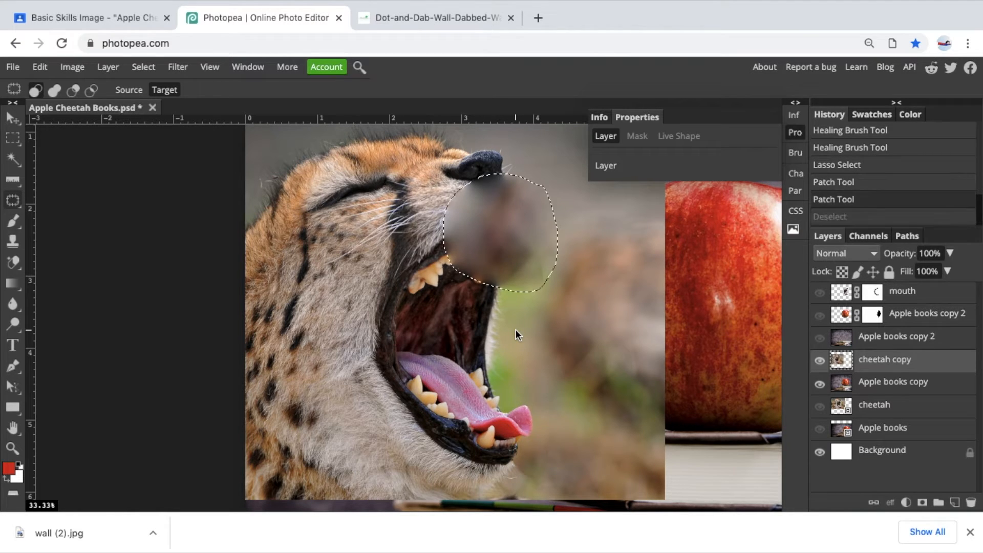
key("ctrl+z")
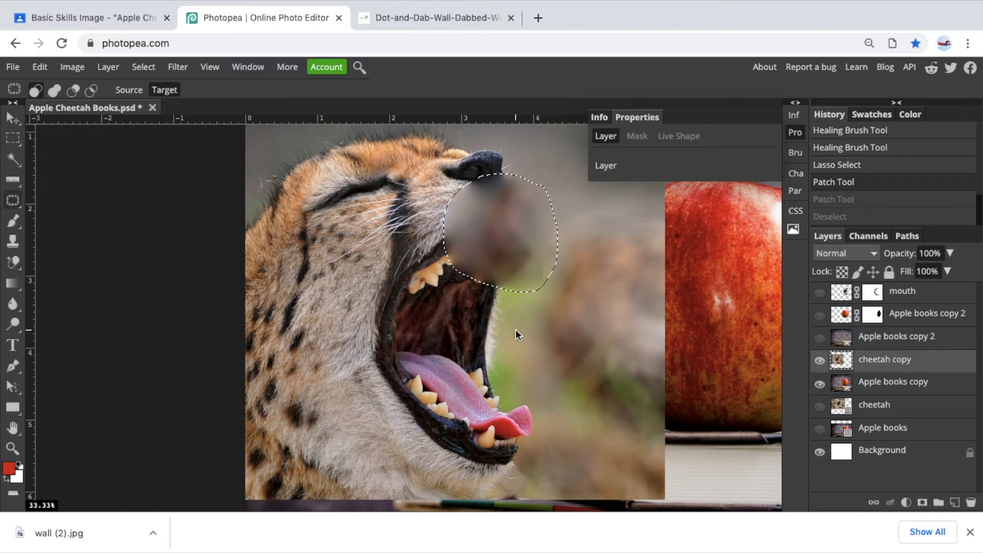
key("ctrl+z")
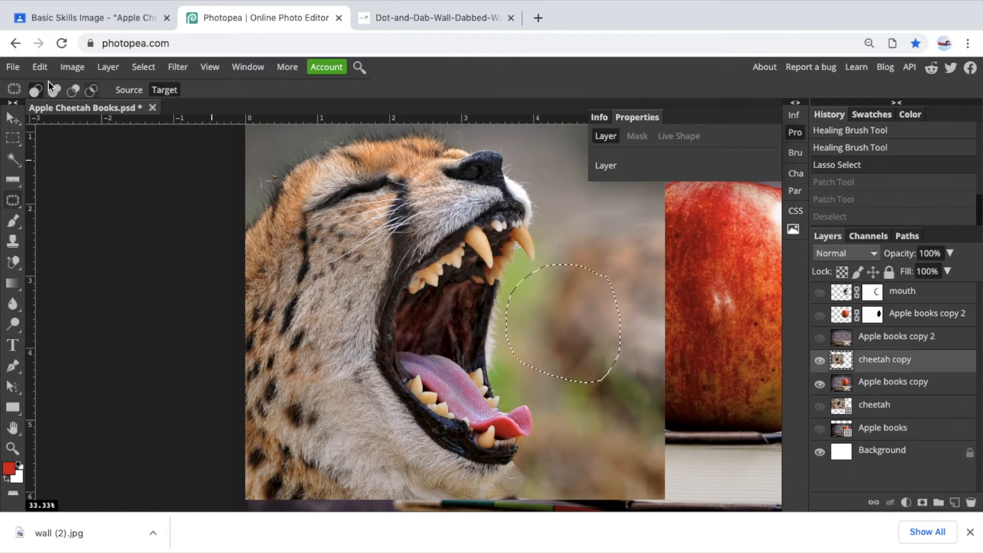
left_click(16, 67)
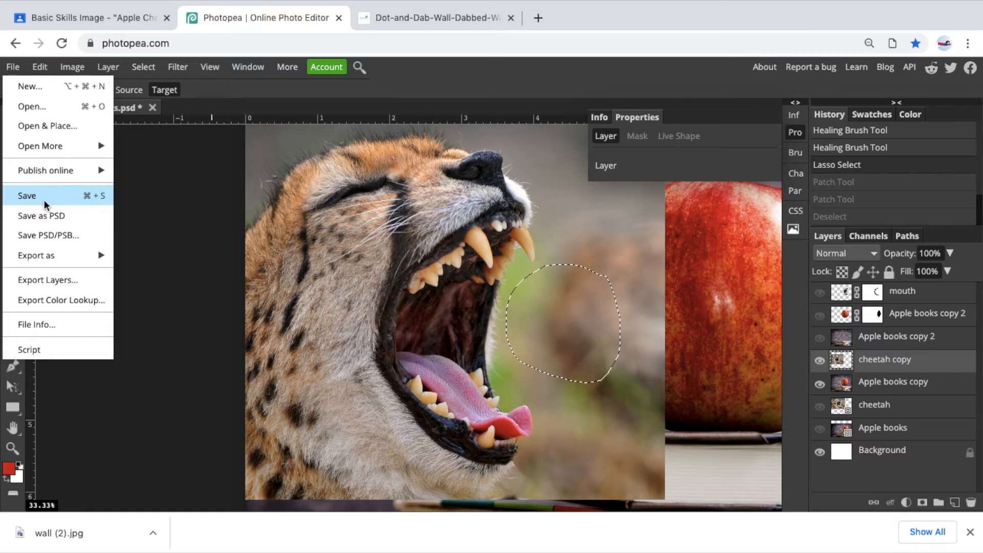
left_click(12, 65)
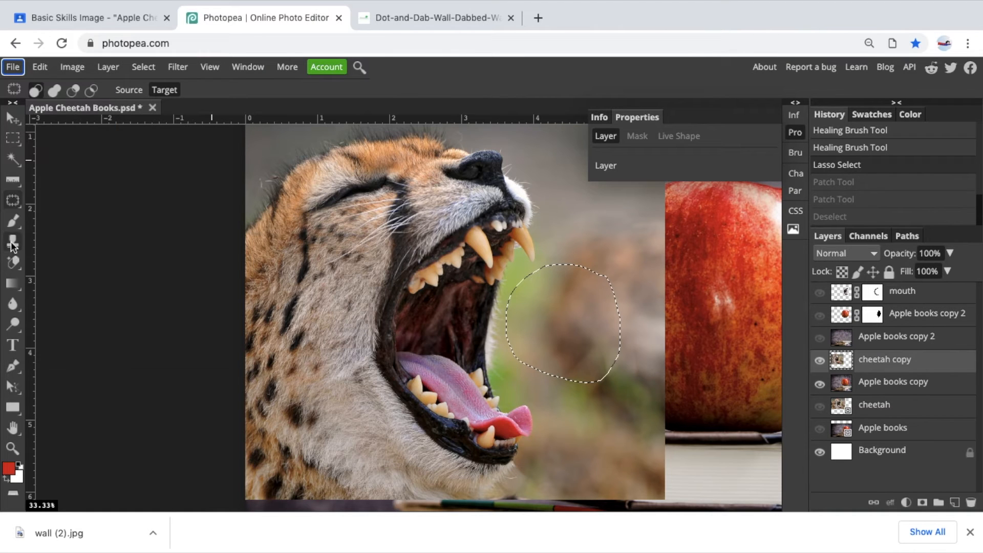
left_click(13, 199)
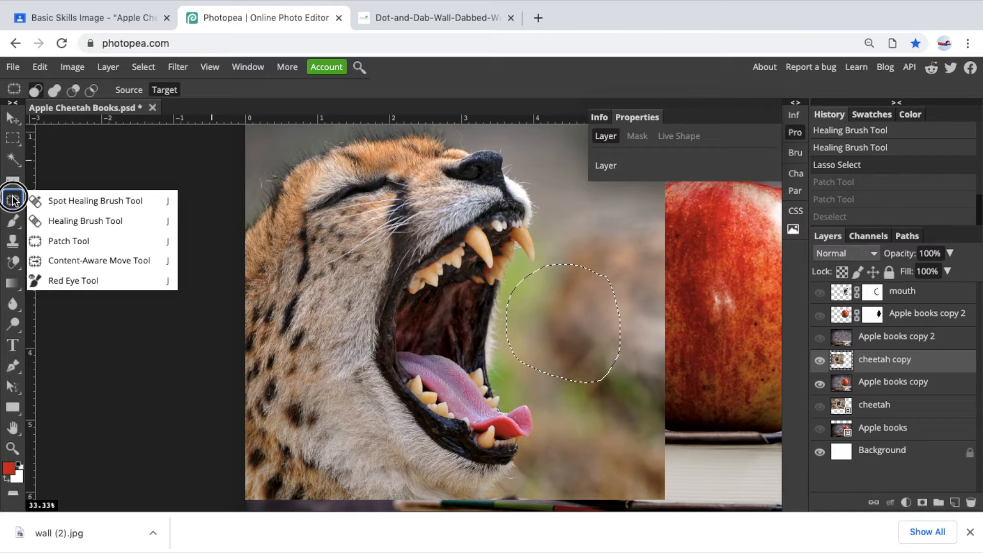
Clear the background selection and outline a larger rounded area over the mouth's front edge and the adjacent blurred background with the Patch tool.
left_click(82, 284)
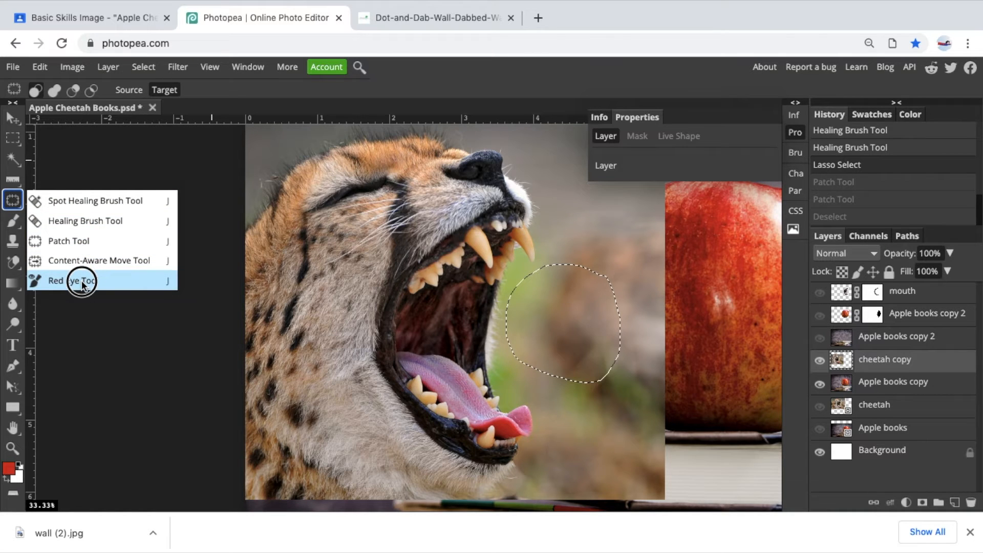
left_click_drag(82, 282, 192, 186)
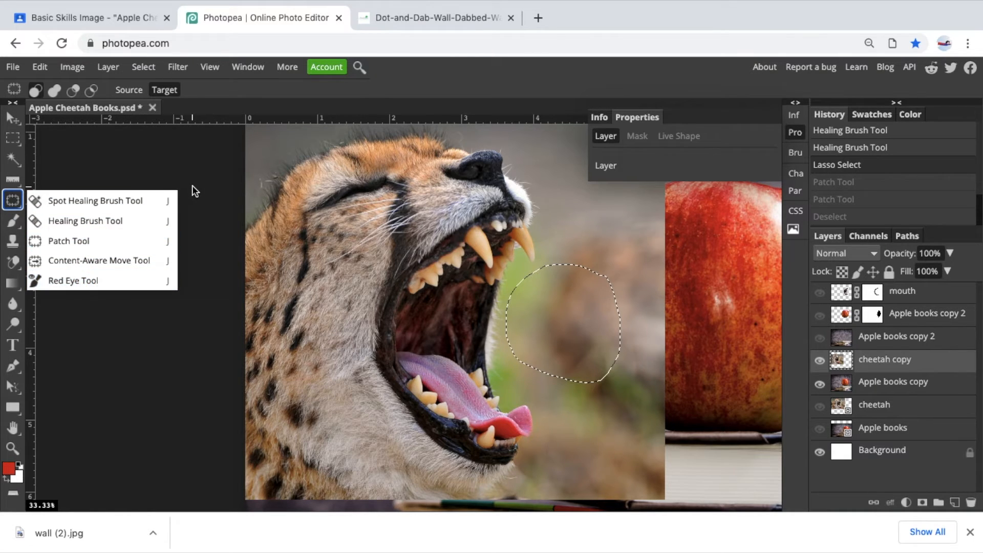
left_click(195, 191)
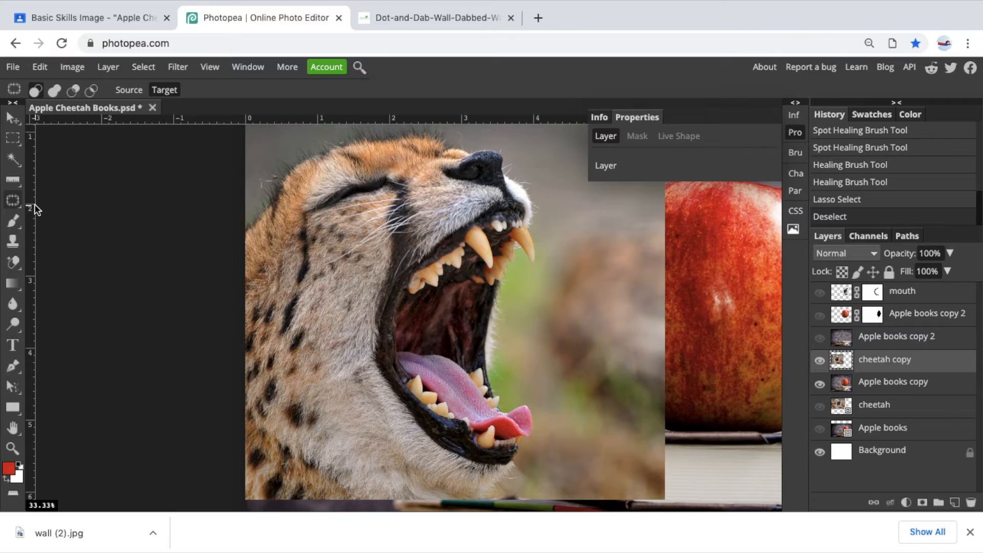
left_click_drag(17, 205, 60, 243)
mouse_move(594, 257)
left_mouse_down()
mouse_move(498, 234)
mouse_move(466, 329)
mouse_move(559, 389)
mouse_move(602, 331)
mouse_move(593, 259)
left_mouse_up()
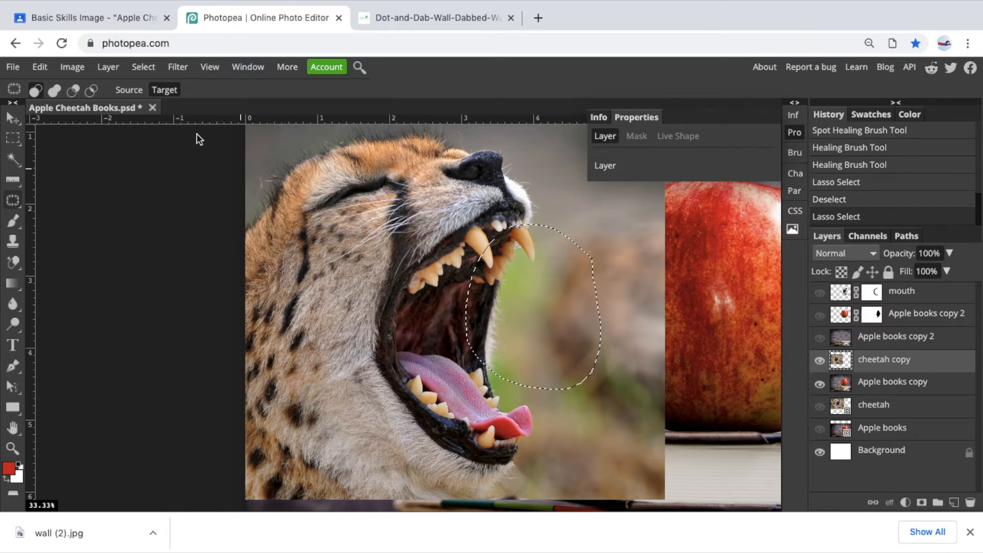
Patch the outlined area in Source mode with pixels from the cheetah's muzzle and teeth, and deselect.
left_click(132, 89)
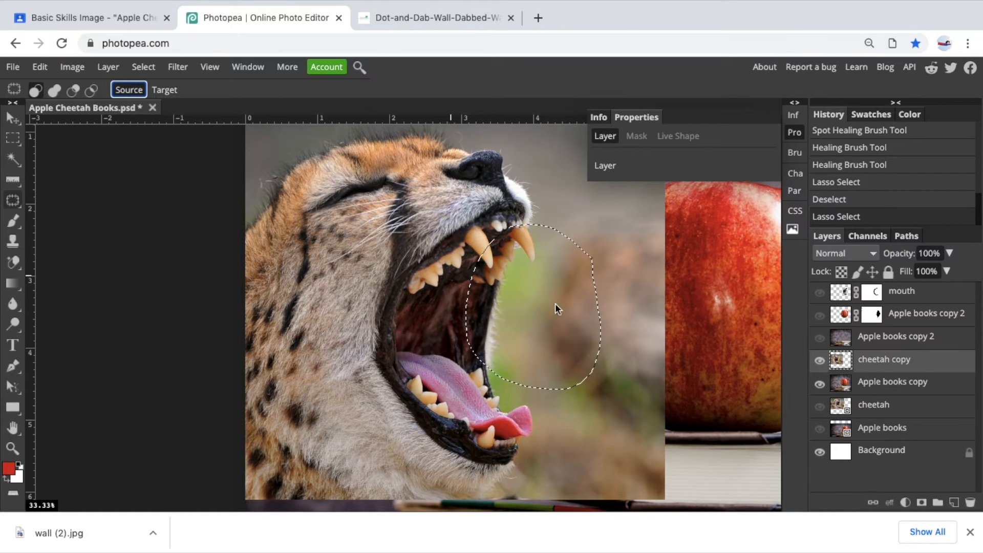
left_click_drag(563, 307, 458, 280)
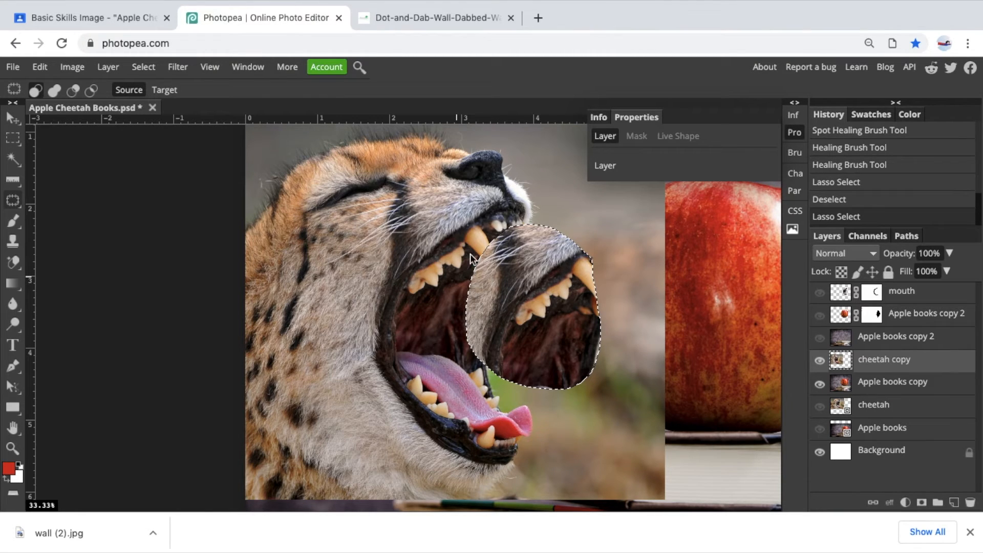
key("v")
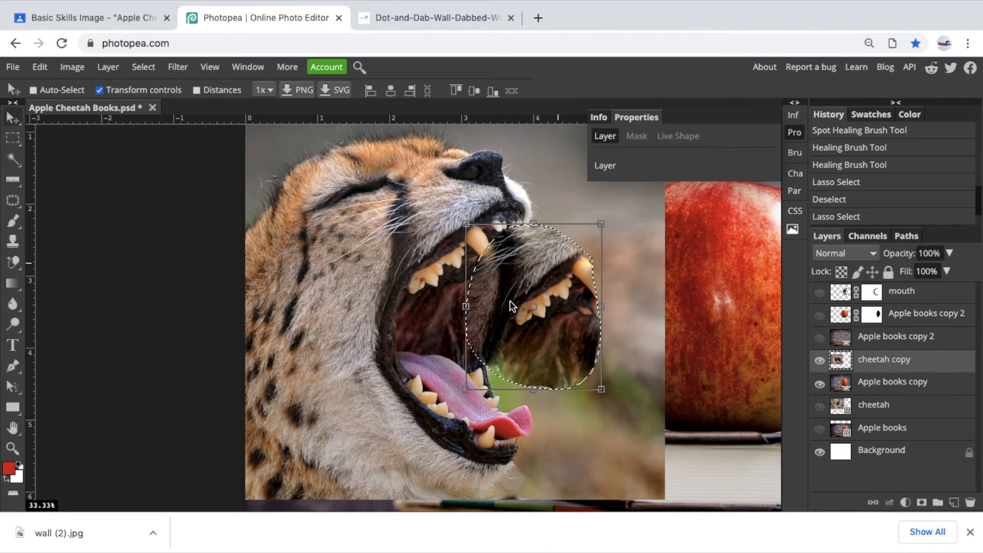
left_click(540, 369)
key("ctrl+d")
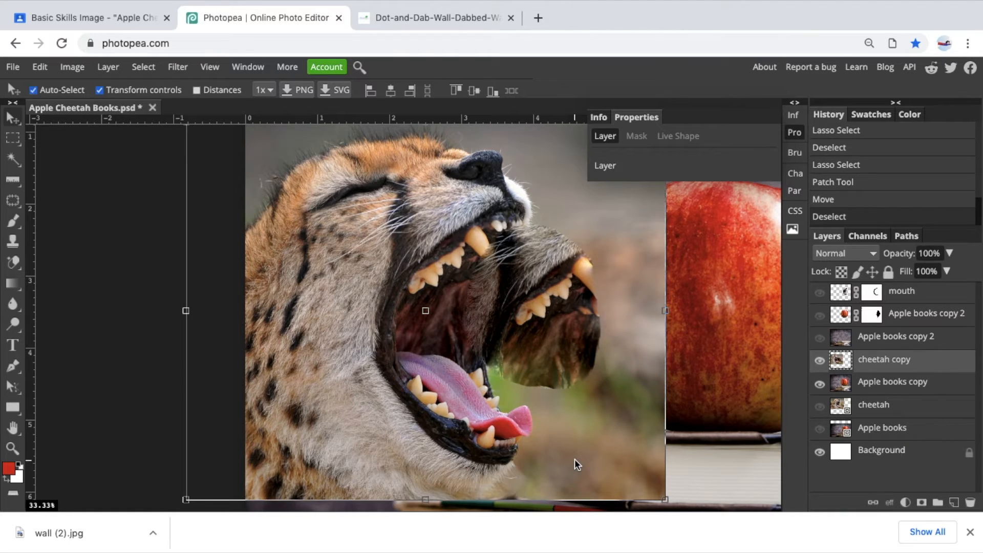
Undo the Source-mode patch on the cheetah copy layer and clear the lasso selection.
key("ctrl+z")
key("ctrl+z")
key("ctrl+z")
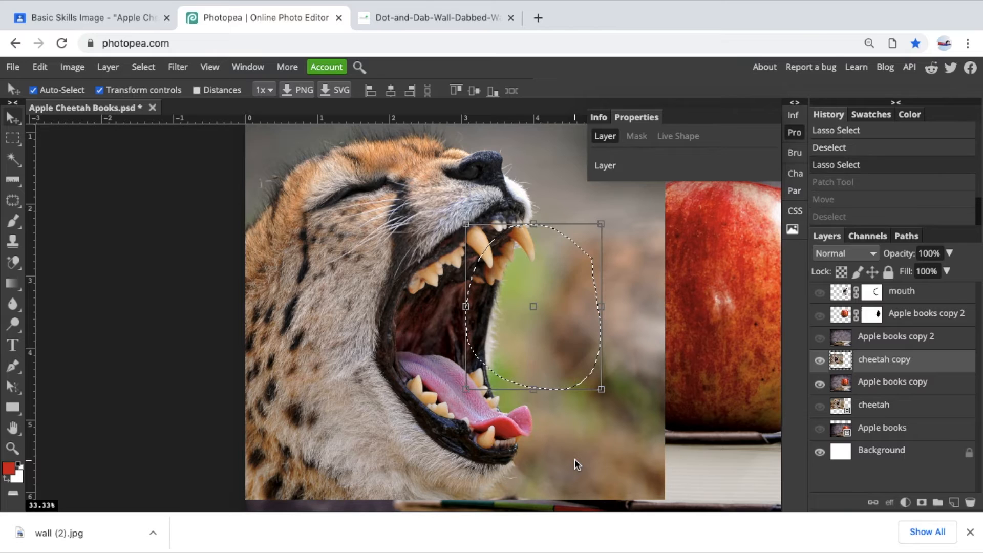
key("ctrl+d")
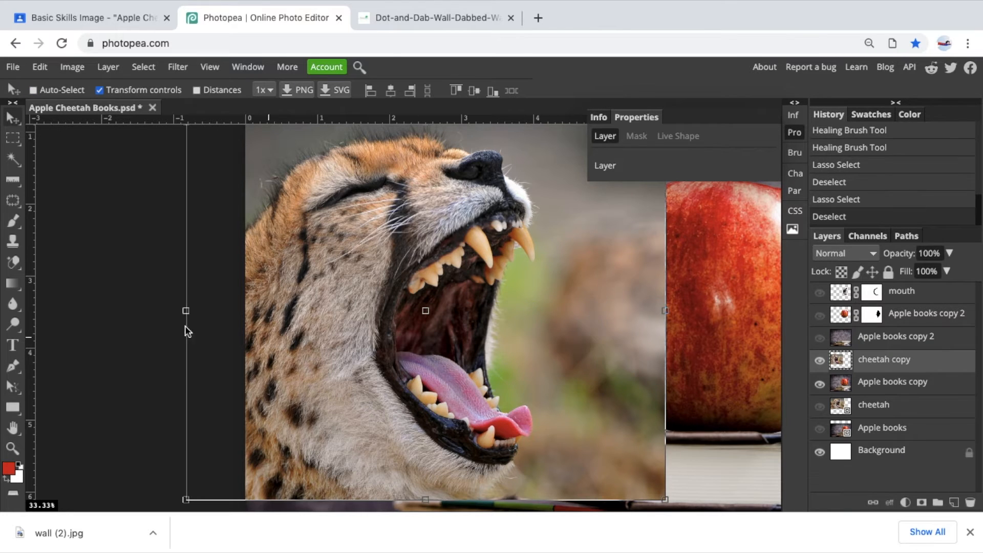
View the options of the Content-Aware Move tool and the Pencil tool.
mouse_move(11, 204)
left_mouse_down()
mouse_move(54, 202)
mouse_move(74, 257)
left_mouse_up()
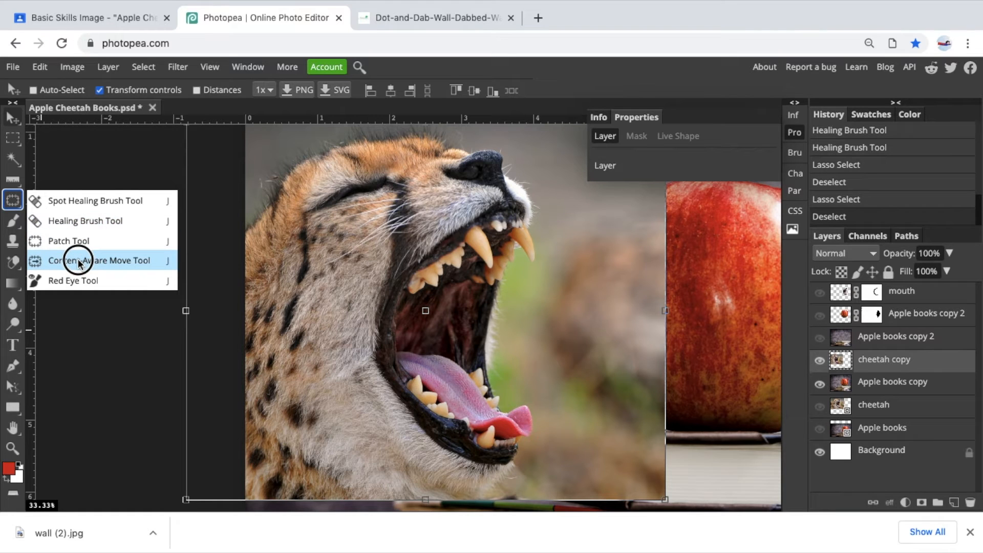
left_click_drag(77, 261, 78, 261)
mouse_move(15, 221)
left_mouse_down()
mouse_move(65, 227)
mouse_move(78, 244)
left_mouse_up()
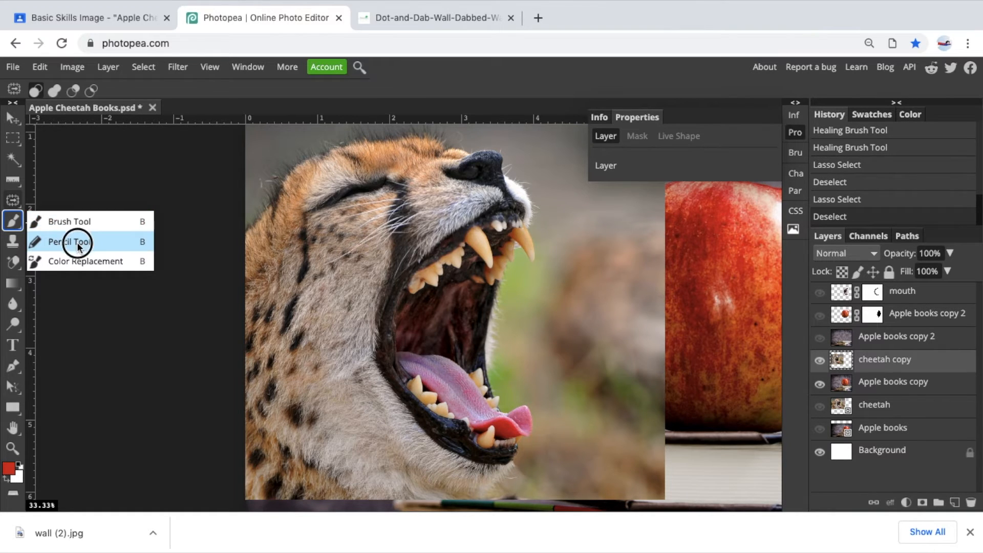
left_click(77, 242)
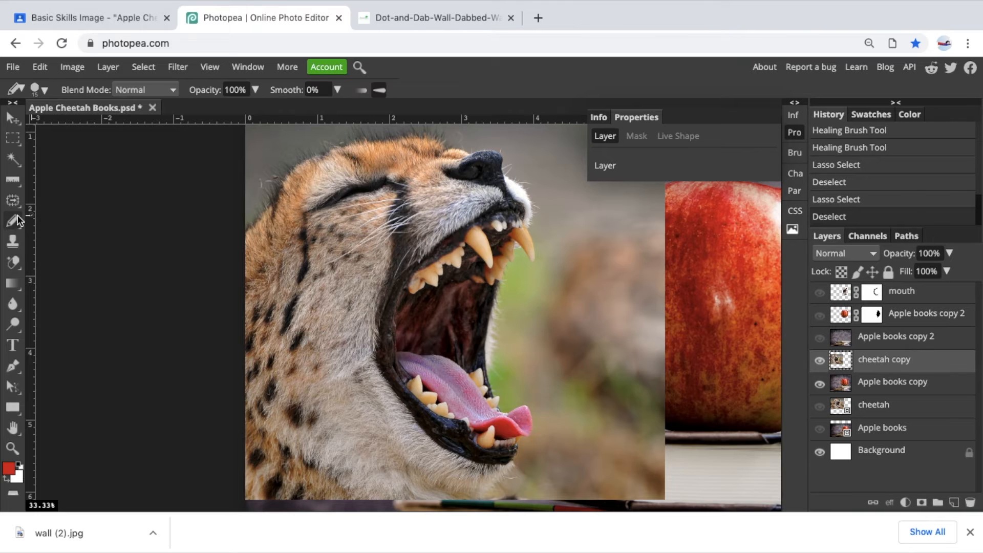
Switch to the Color Replacement tool, hide the cheetah copy layer and select the Apple books copy layer.
left_click_drag(14, 225, 92, 261)
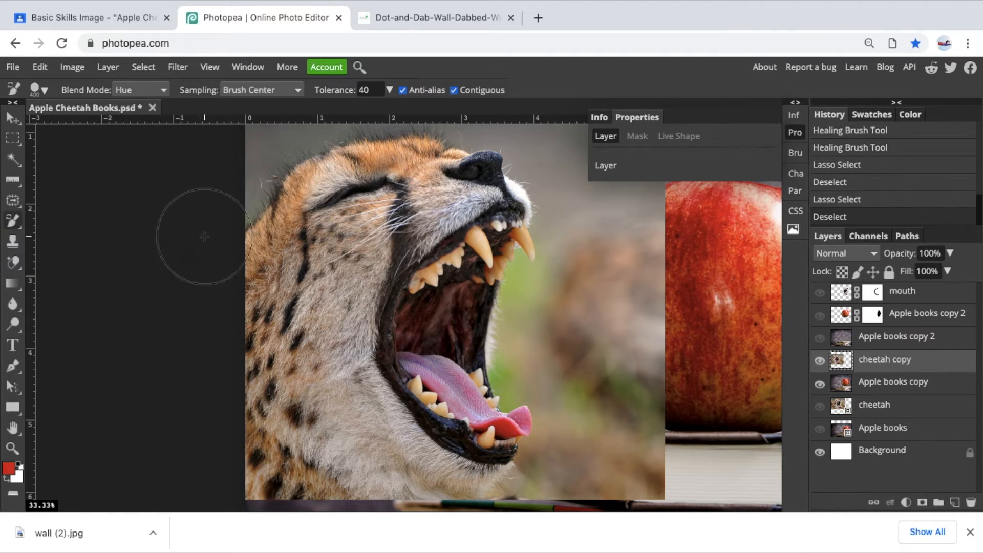
left_click(820, 362)
left_click(833, 385)
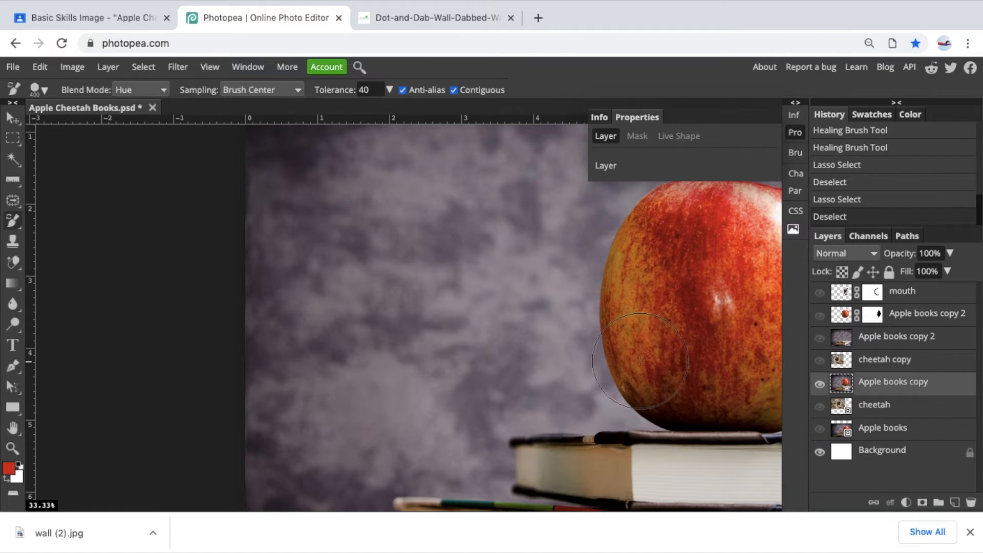
scroll(640, 361, "right", 5)
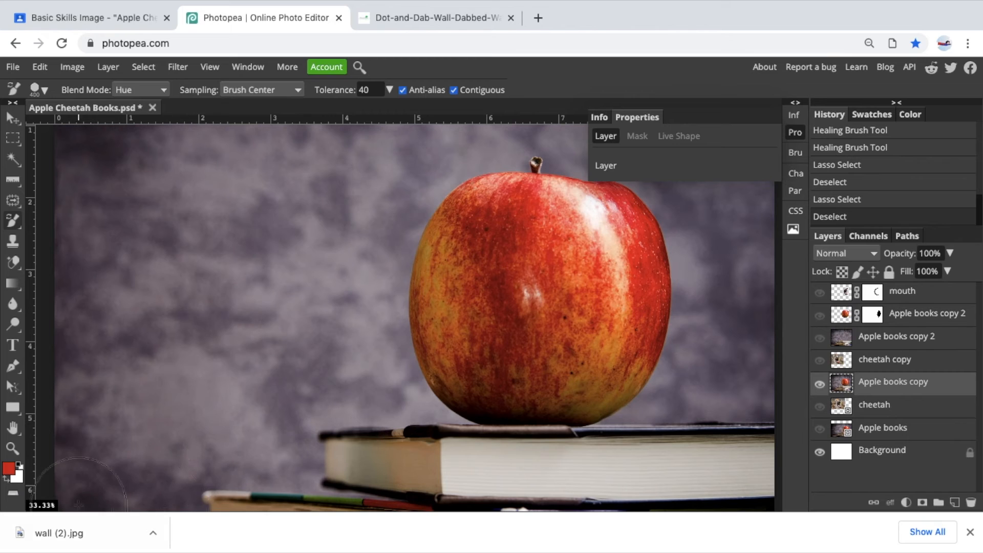
Set the foreground colour to bright blue, hex 06a2f2.
left_click(10, 468)
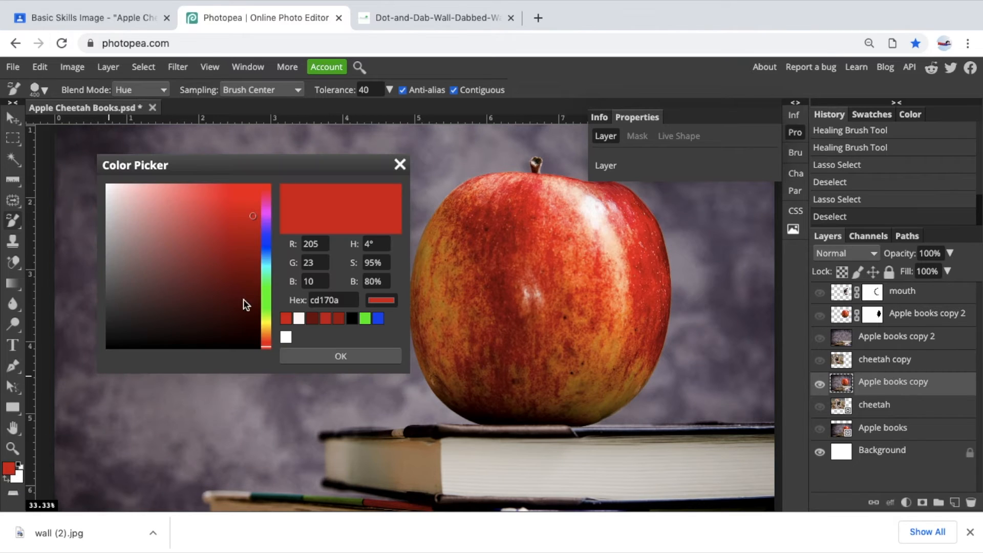
left_click(267, 258)
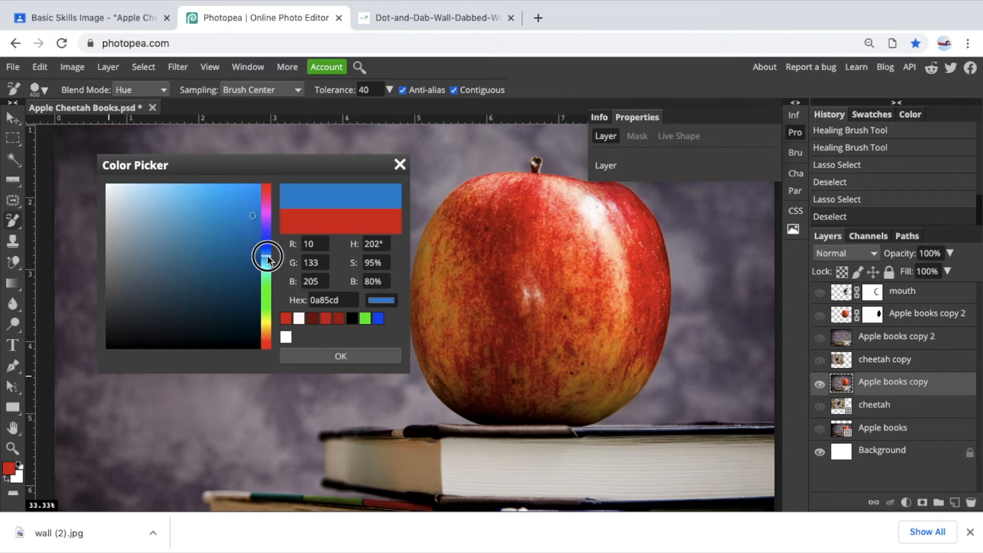
left_click(257, 192)
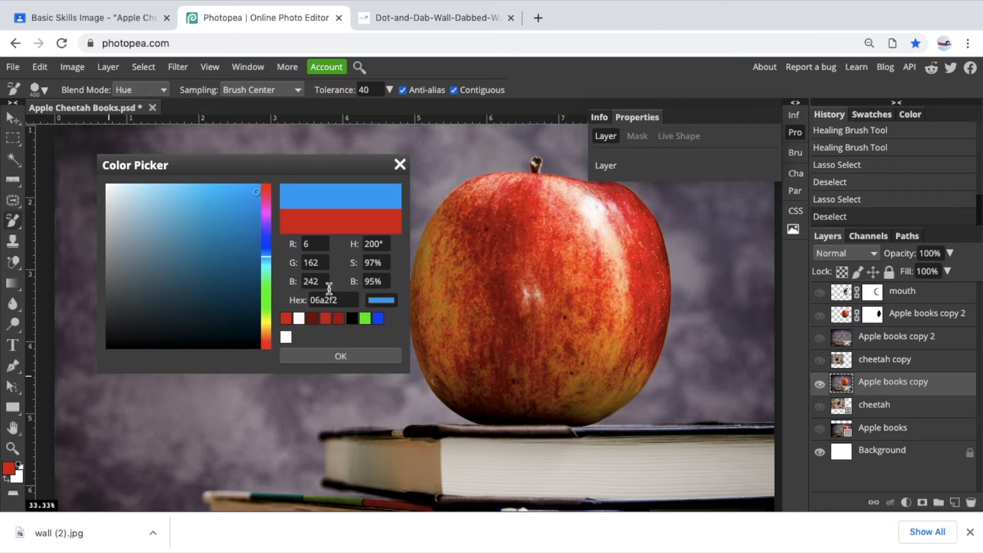
left_click(342, 356)
Recolour the red apple blue with the Color Replacement tool, using Brush Center sampling.
scroll(367, 257, "right", 5)
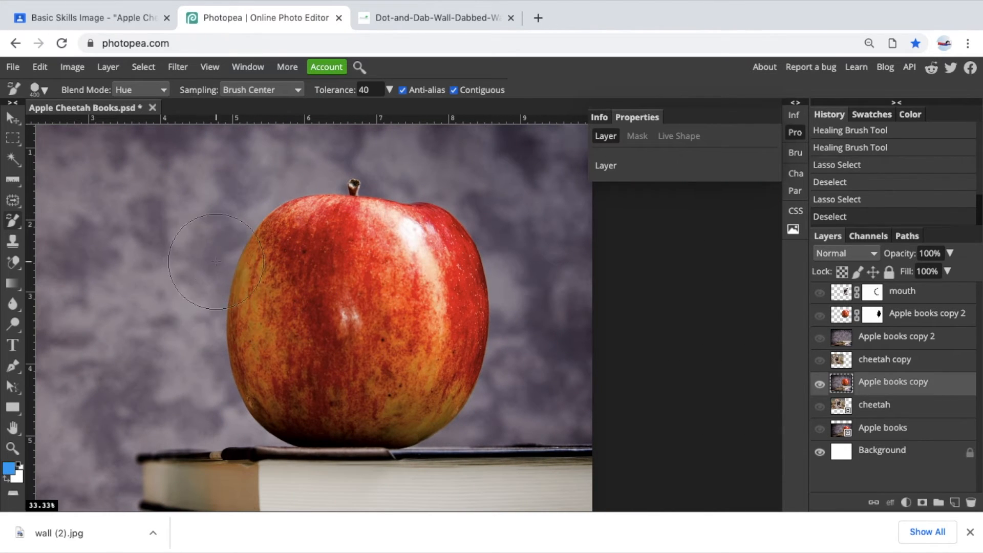
left_click(271, 94)
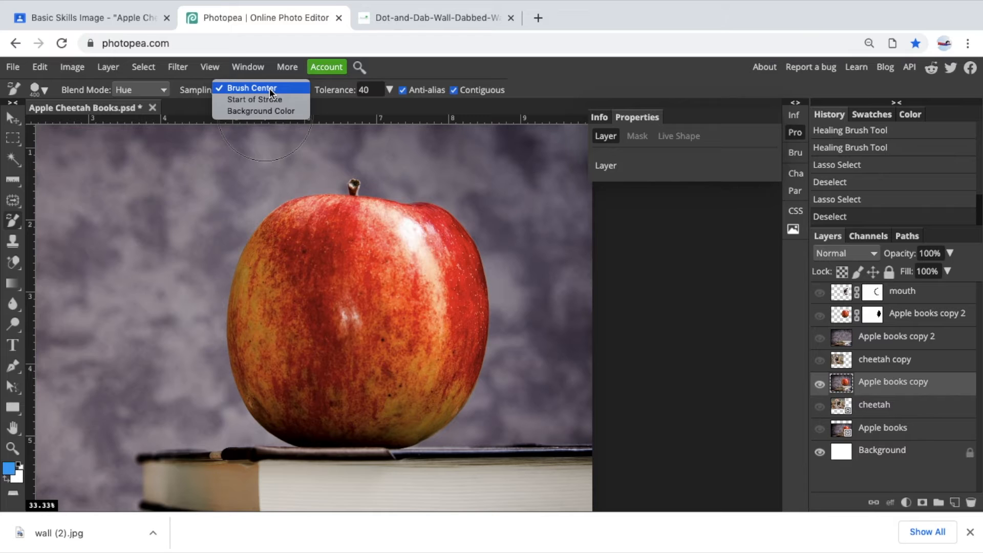
left_click(269, 88)
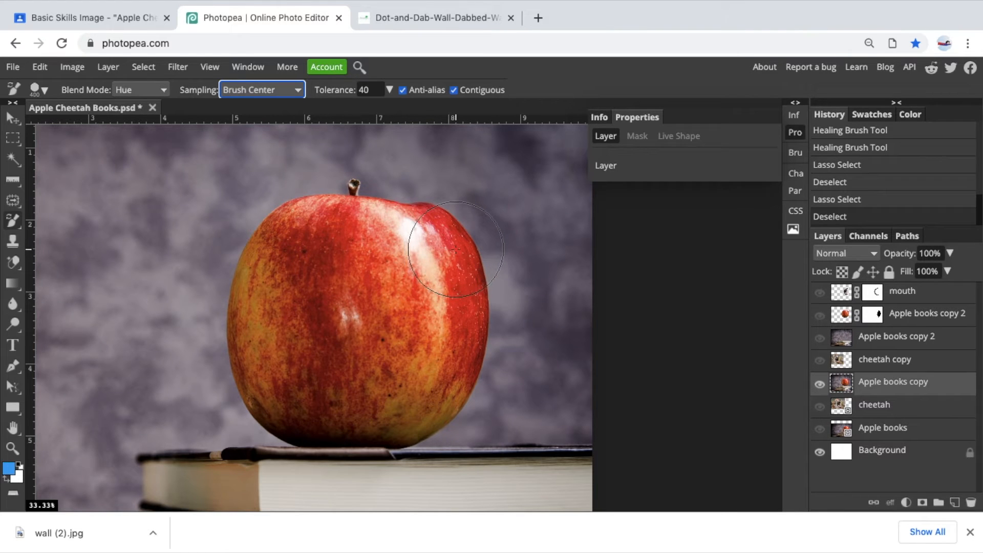
scroll(456, 250, "down", 2)
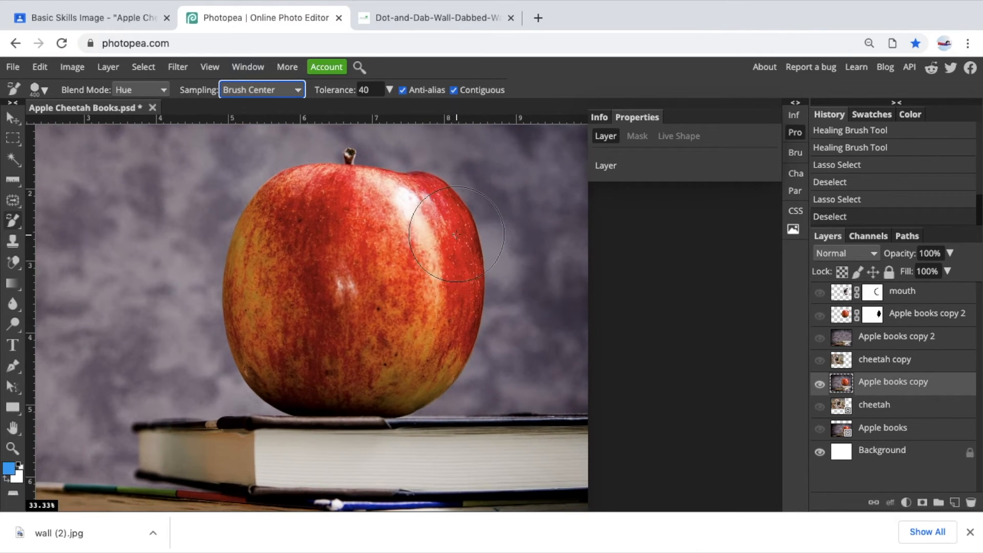
mouse_move(456, 237)
left_mouse_down()
mouse_move(464, 309)
mouse_move(460, 217)
mouse_move(430, 299)
mouse_move(416, 292)
mouse_move(429, 238)
mouse_move(447, 250)
mouse_move(432, 270)
mouse_move(407, 246)
mouse_move(418, 250)
mouse_move(361, 247)
mouse_move(340, 290)
mouse_move(325, 286)
mouse_move(313, 299)
mouse_move(386, 366)
mouse_move(427, 363)
mouse_move(441, 349)
mouse_move(446, 361)
mouse_move(465, 315)
mouse_move(472, 239)
mouse_move(479, 259)
mouse_move(477, 244)
mouse_move(445, 197)
mouse_move(422, 182)
mouse_move(326, 186)
mouse_move(294, 201)
mouse_move(272, 229)
mouse_move(297, 178)
mouse_move(314, 171)
mouse_move(289, 190)
mouse_move(344, 184)
mouse_move(372, 197)
mouse_move(363, 220)
mouse_move(313, 260)
mouse_move(284, 340)
mouse_move(268, 316)
mouse_move(260, 254)
mouse_move(237, 241)
mouse_move(235, 314)
mouse_move(287, 406)
mouse_move(376, 392)
mouse_move(344, 351)
mouse_move(382, 365)
left_mouse_up()
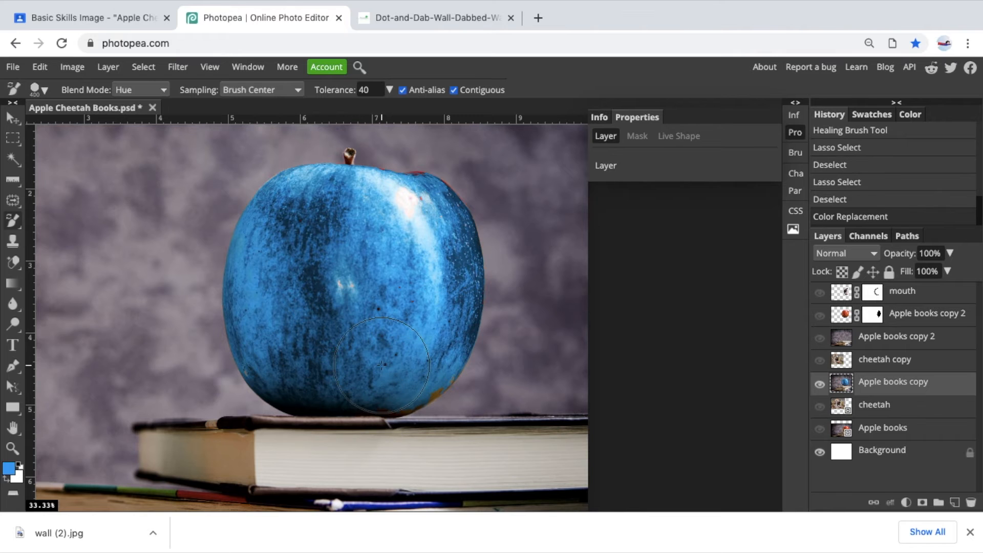
Replace the leftover orange and red areas along the apple's lower and upper right edges with blue.
key("ctrl+plus")
key("ctrl+plus")
scroll(382, 363, "down", 3)
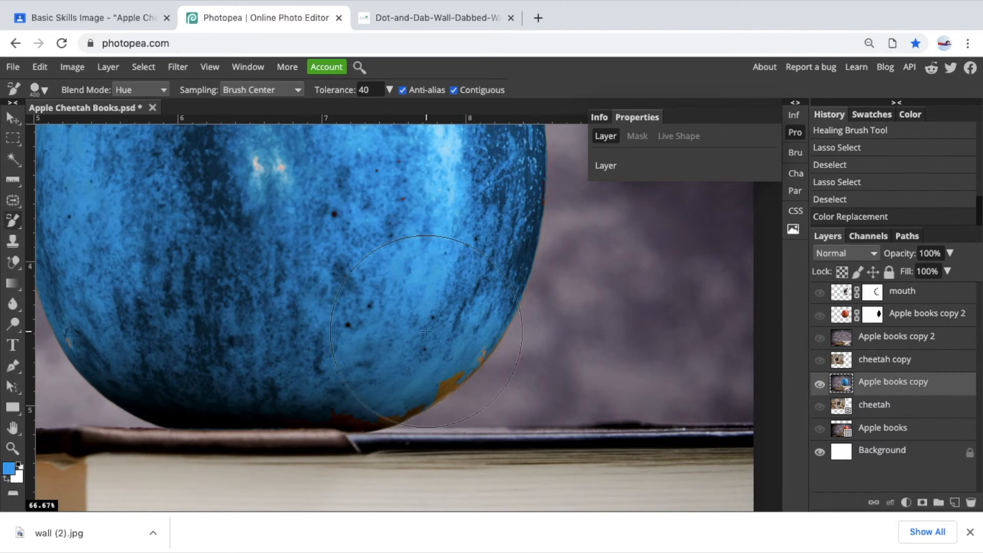
mouse_move(464, 382)
left_mouse_down()
mouse_move(373, 418)
mouse_move(461, 355)
mouse_move(486, 350)
mouse_move(479, 359)
mouse_move(496, 327)
left_mouse_up()
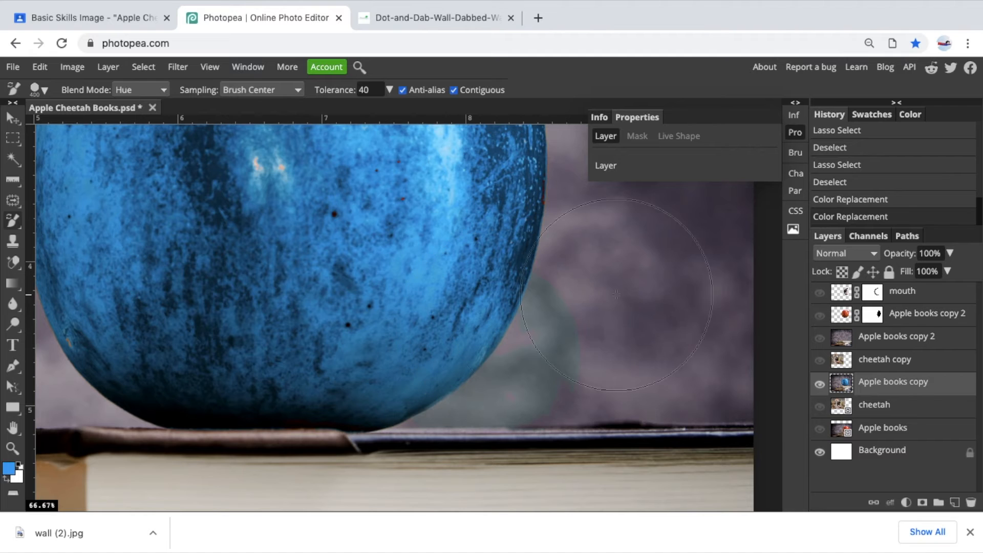
scroll(546, 344, "up", 5)
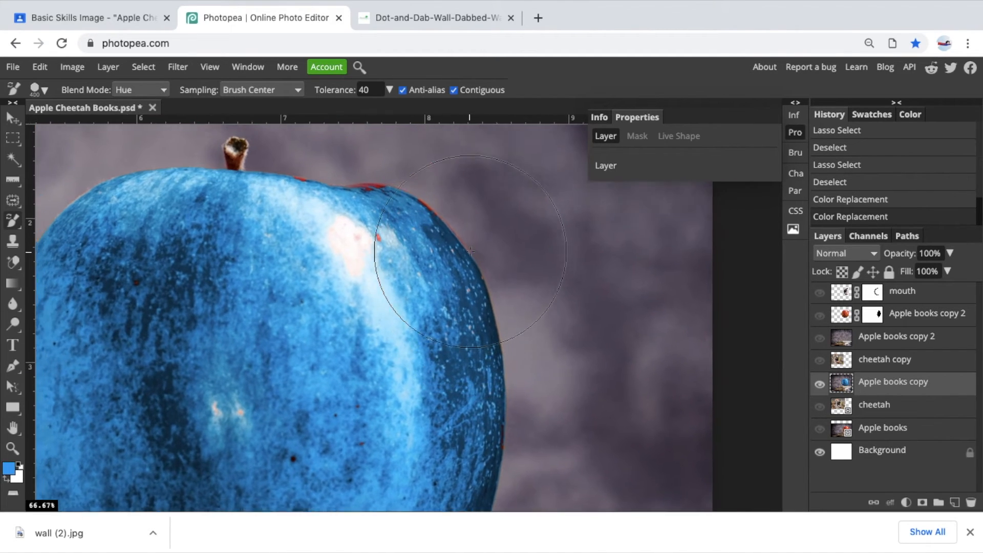
scroll(471, 252, "up", 1)
mouse_move(448, 257)
left_mouse_down()
mouse_move(406, 237)
mouse_move(499, 210)
mouse_move(487, 266)
mouse_move(337, 195)
mouse_move(308, 237)
left_mouse_up()
Undo the three Color Replacement strokes on the apple.
key("ctrl+minus")
key("ctrl+minus")
key("ctrl+minus")
key("ctrl+minus")
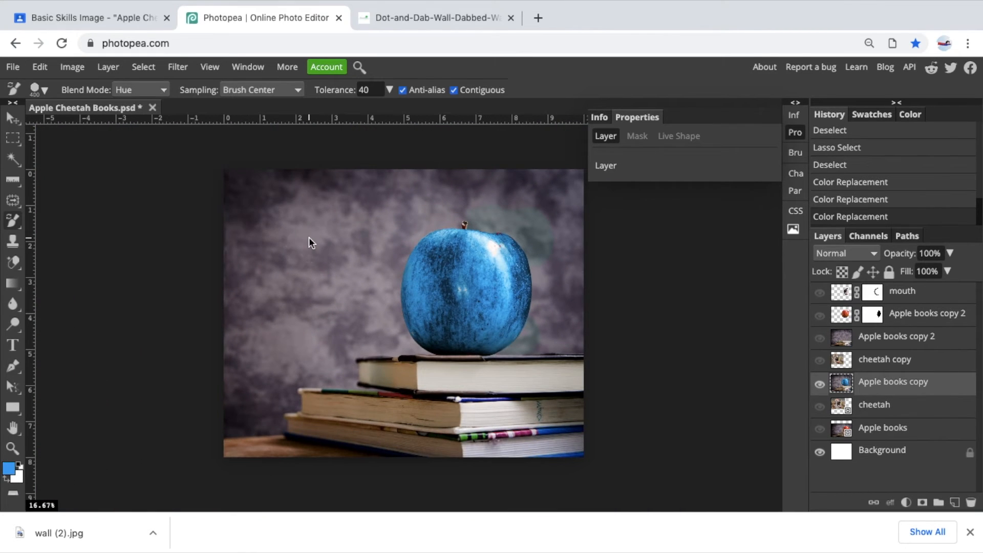
key("ctrl+z")
key("ctrl+z")
key("ctrl+z")
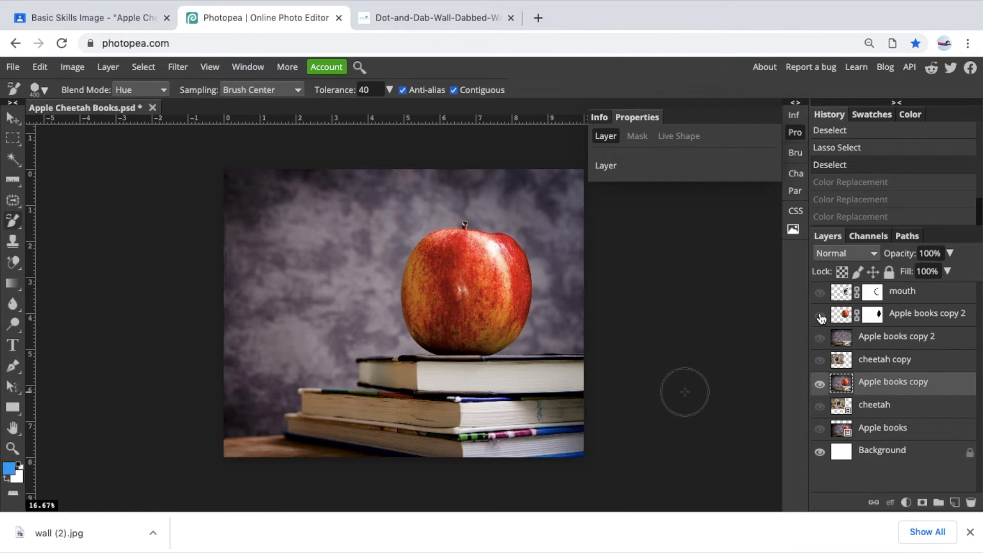
Hide the Apple books copy layer, and show and select the masked Apple books copy 2 layer.
left_click(821, 385)
left_click(820, 317)
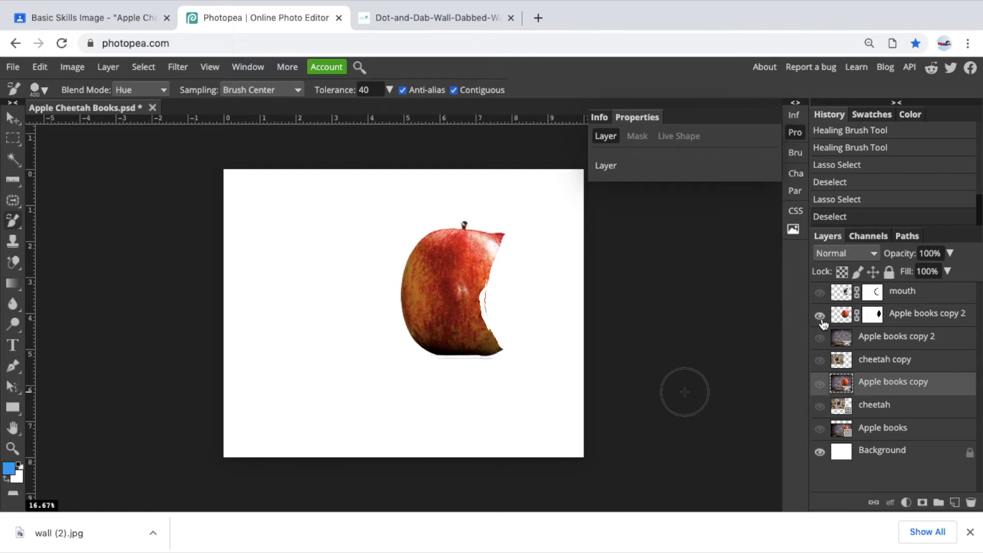
left_click(842, 321)
Load the mask of the masked Apple books copy 2 layer as a selection, deselect, and delete the mask.
left_click(875, 315)
left_click(876, 317, "ctrl")
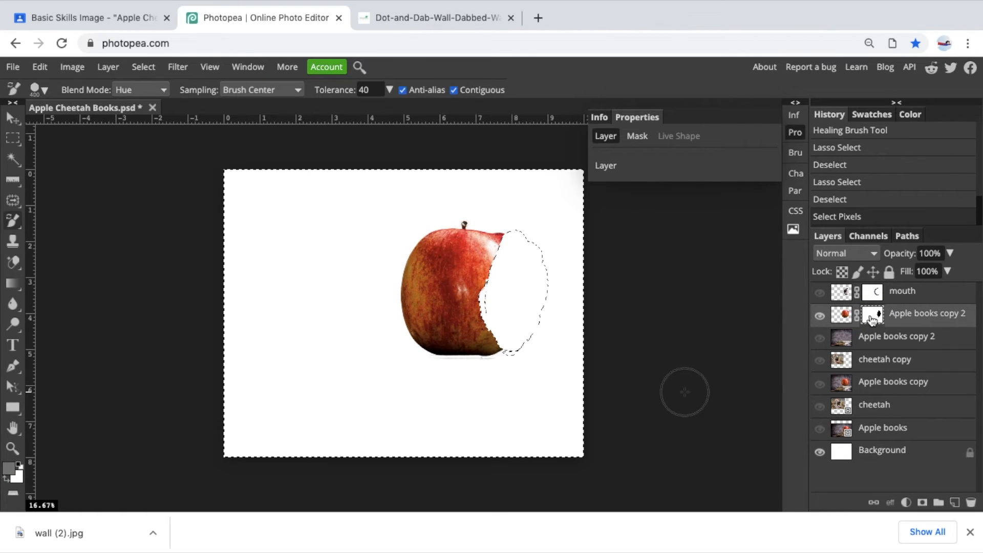
key("ctrl+d")
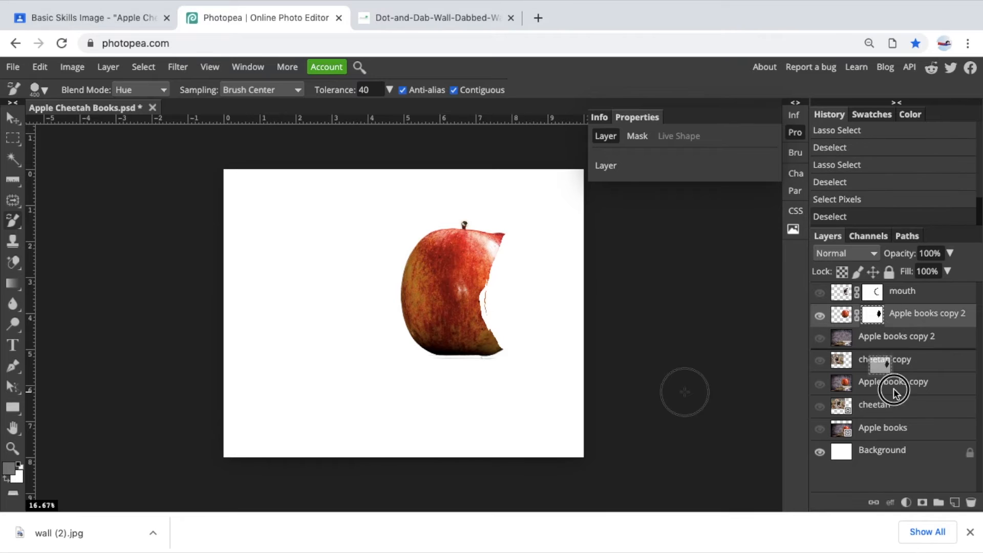
left_click(973, 502)
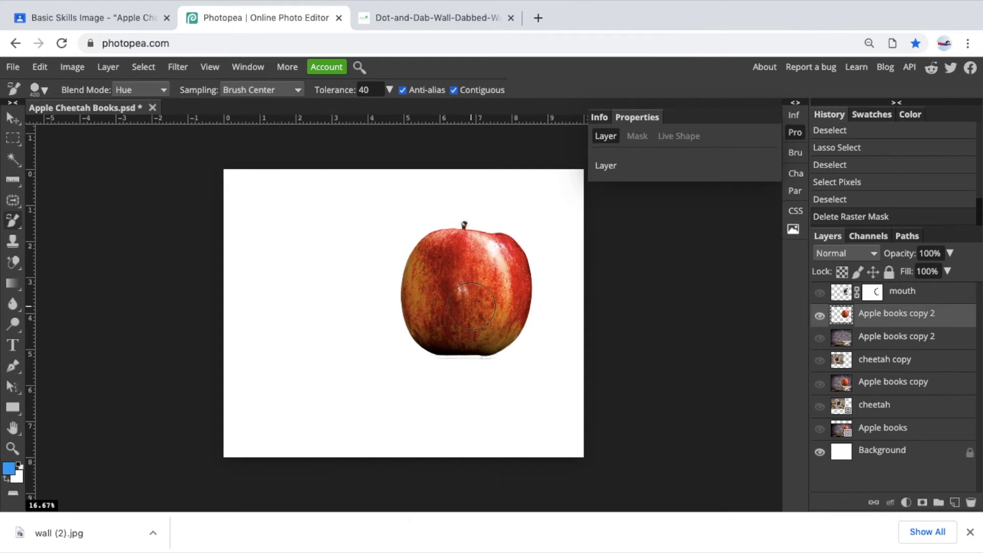
Try a Hue/Saturation adjustment on the apple with hue -148, saturation 5 and lightness -21, and discard it.
left_click(77, 72)
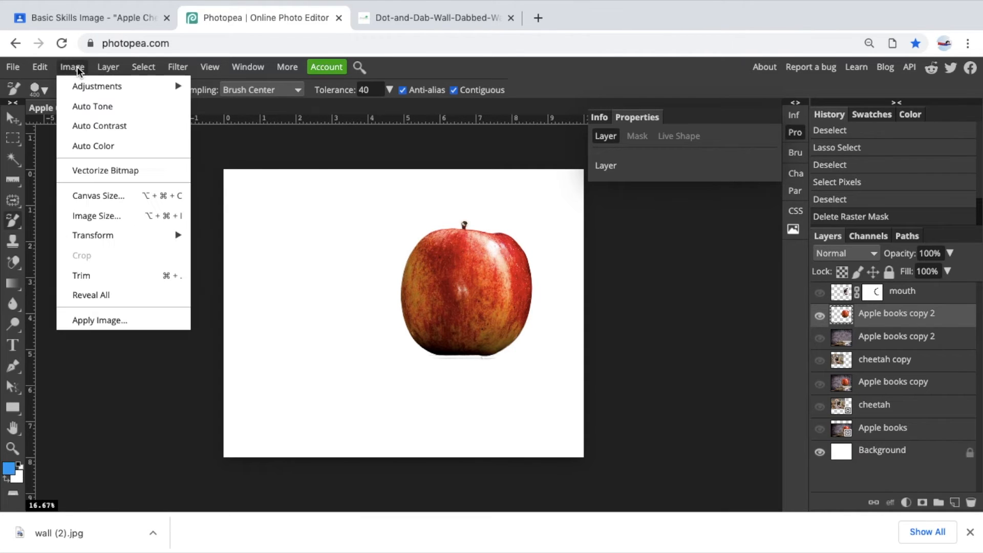
mouse_move(88, 85)
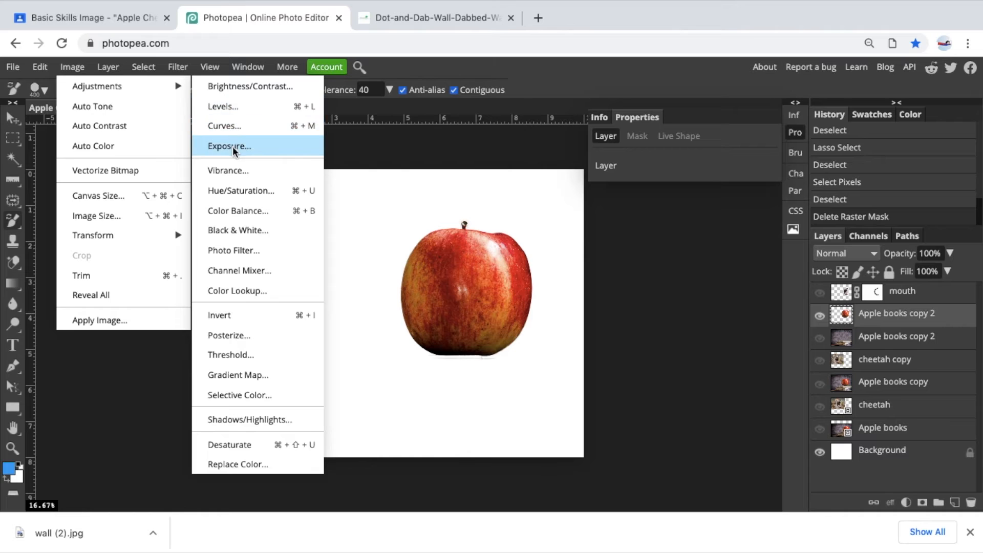
left_click(234, 192)
left_click_drag(204, 231, 128, 233)
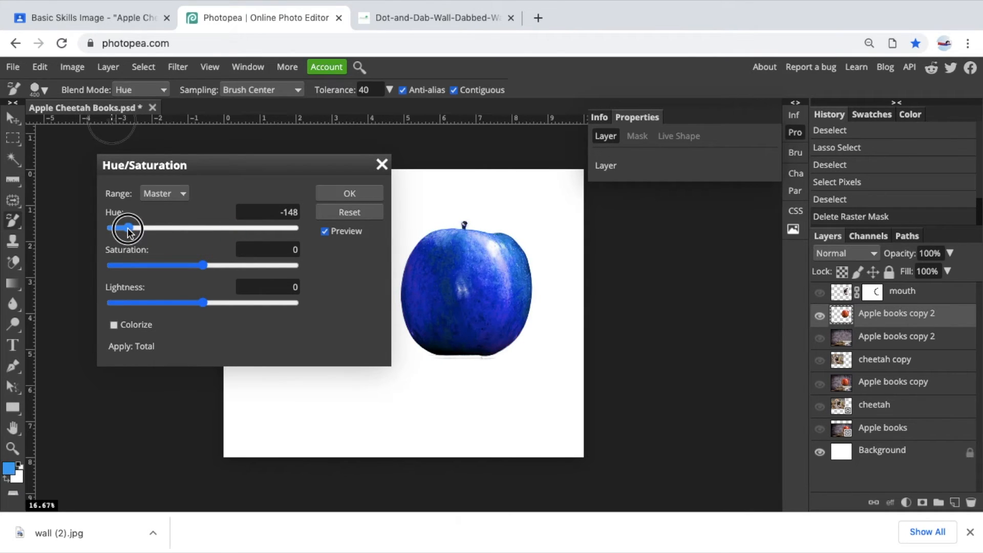
mouse_move(200, 265)
left_mouse_down()
mouse_move(117, 266)
mouse_move(318, 272)
mouse_move(207, 266)
left_mouse_up()
left_click_drag(205, 303, 184, 303)
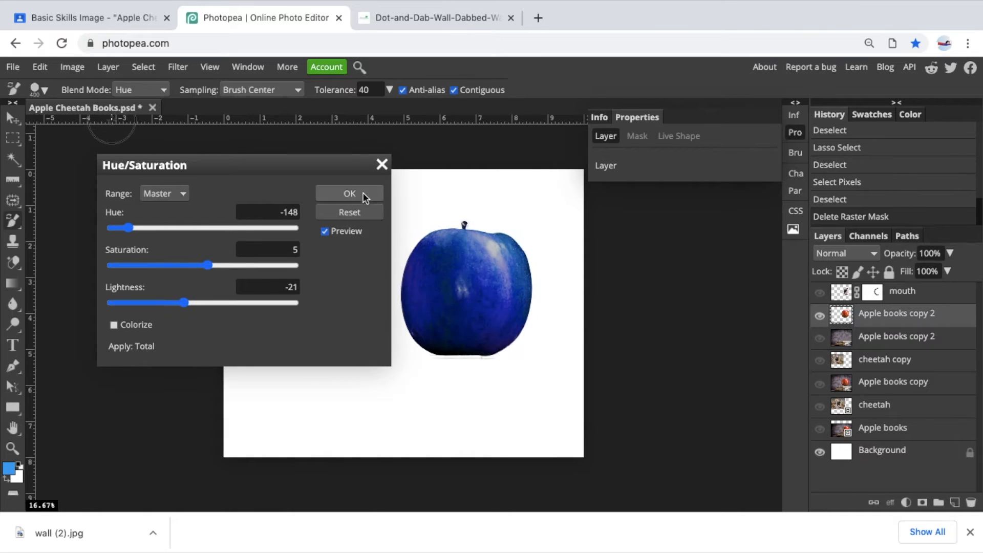
left_click(361, 211)
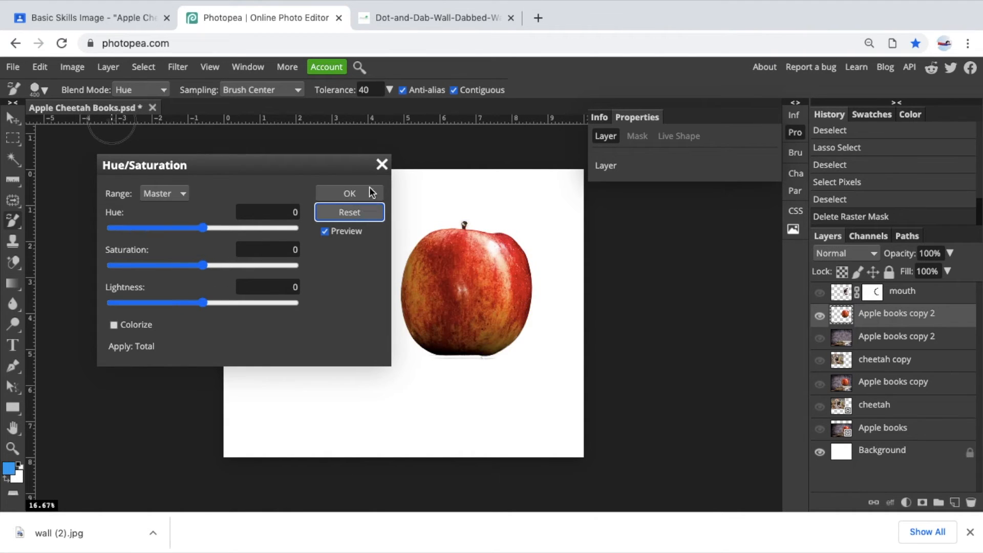
left_click(382, 164)
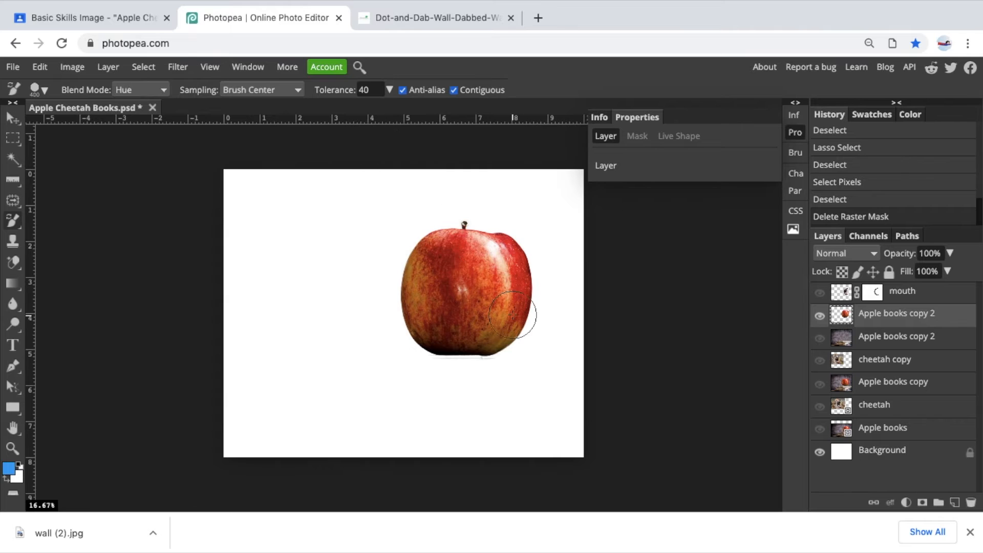
Hide the cut-out Apple books copy 2 layer, and show and select the Apple books copy layer.
left_click(821, 317)
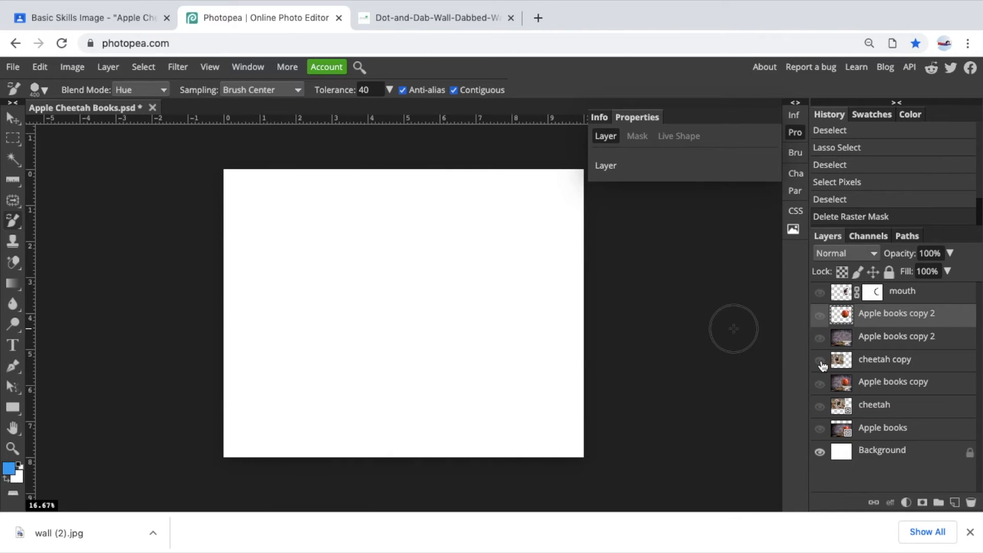
left_click(820, 384)
left_click(840, 388)
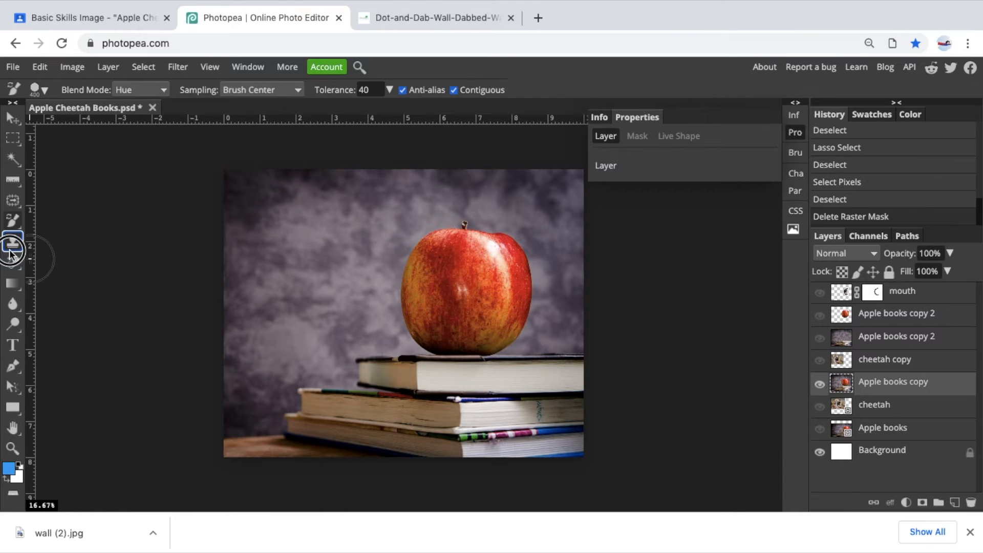
left_click(15, 247)
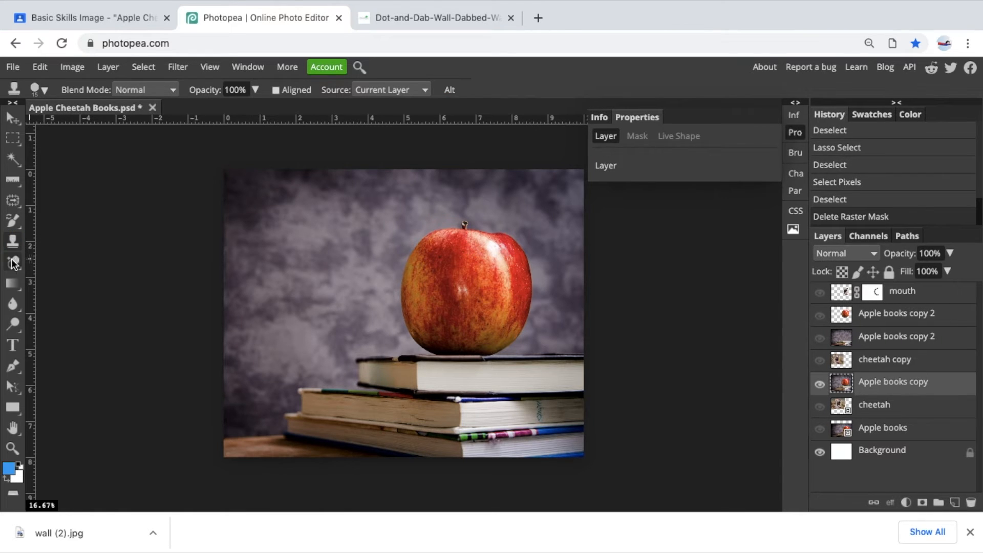
right_click(11, 269)
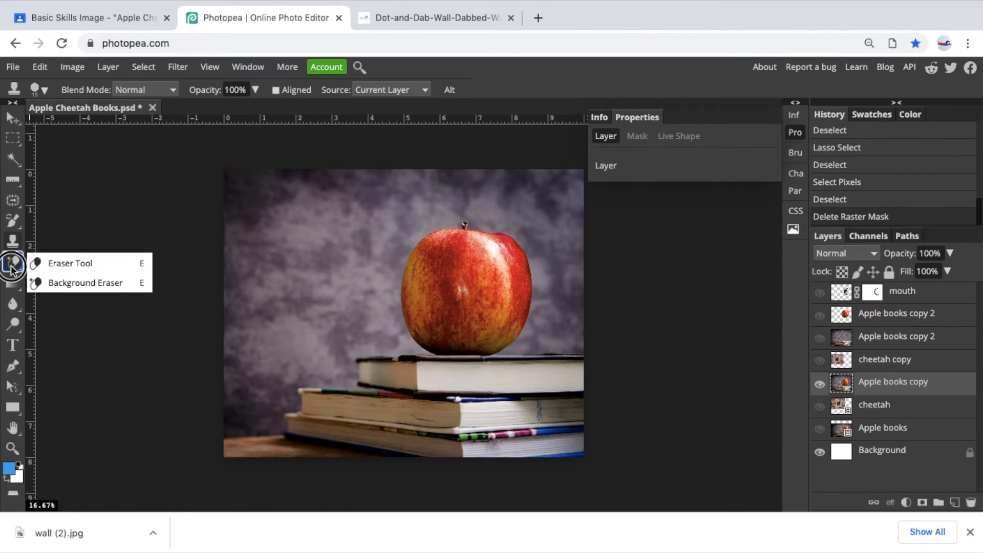
mouse_move(55, 277)
left_mouse_down()
mouse_move(58, 263)
mouse_move(16, 261)
left_mouse_up()
left_click(51, 263)
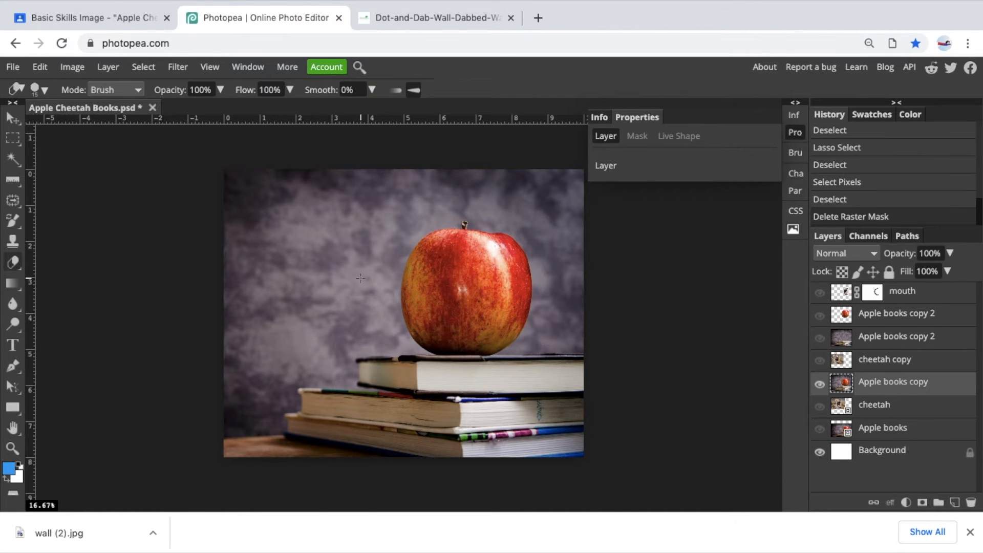
Erase the backdrop around the apple's left side, stem and upper right edge with the Background Eraser.
right_click(16, 263)
left_click(54, 275)
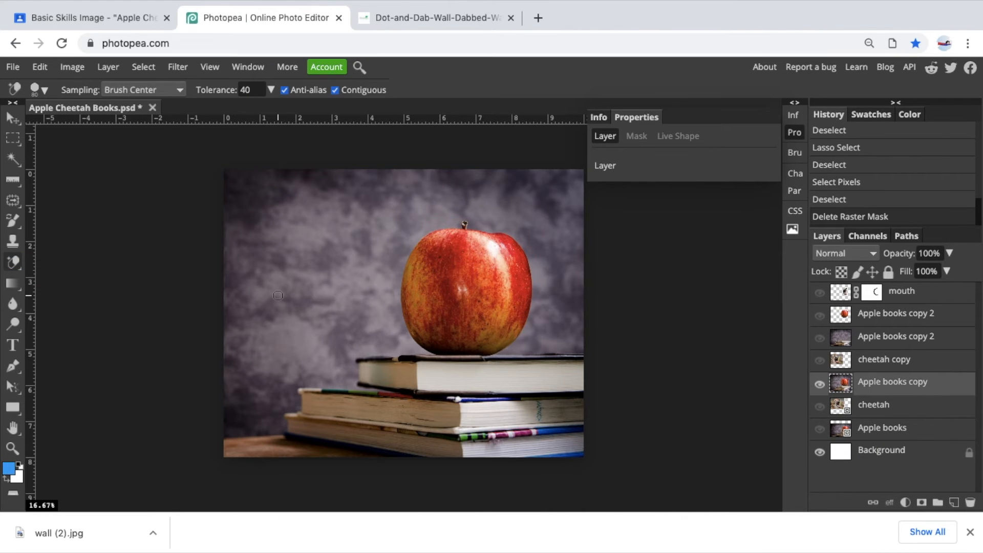
key("ctrl+plus")
key("ctrl+plus")
key("ctrl+plus")
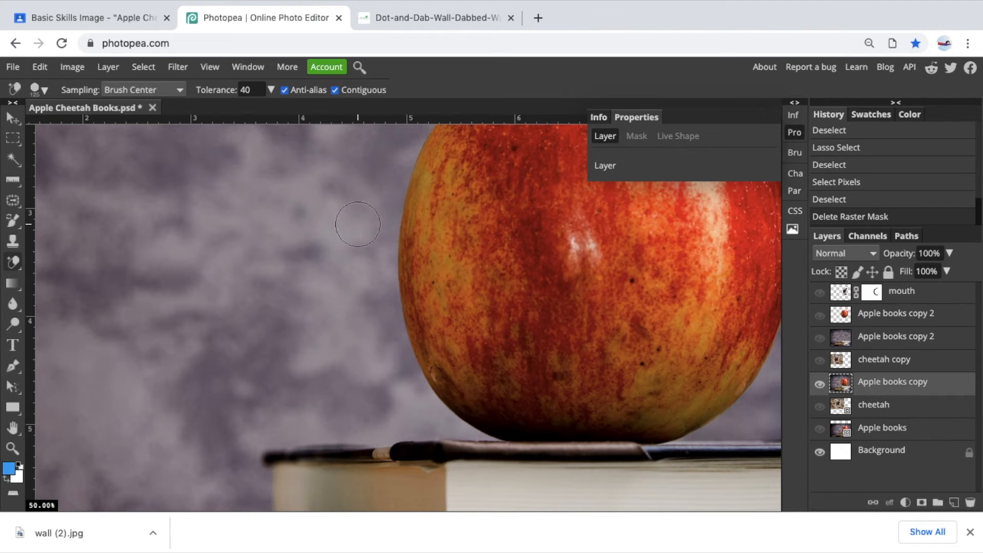
mouse_move(381, 220)
left_mouse_down()
mouse_move(380, 272)
mouse_move(387, 267)
mouse_move(409, 394)
mouse_move(393, 358)
mouse_move(384, 249)
mouse_move(402, 175)
left_mouse_up()
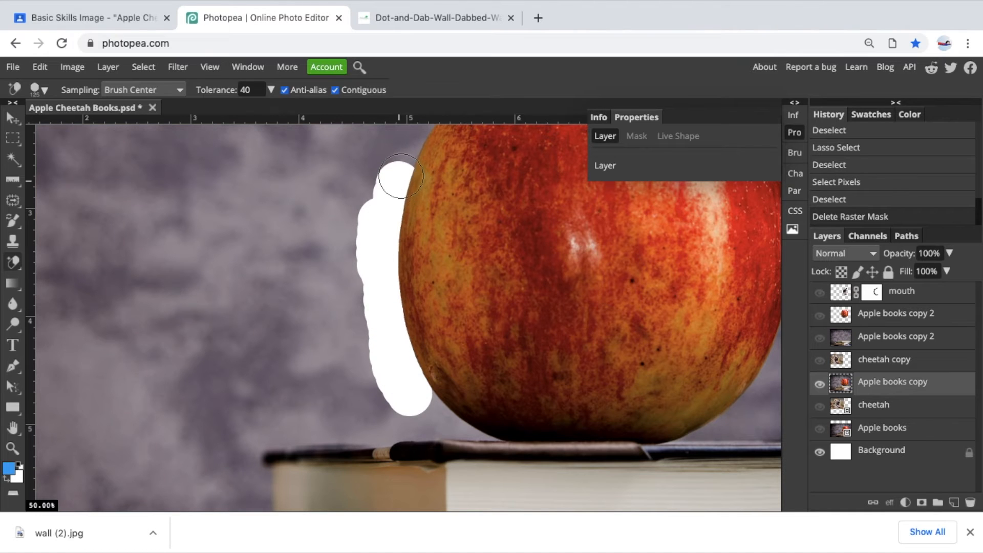
scroll(401, 178, "up", 5)
mouse_move(392, 244)
left_mouse_down()
mouse_move(340, 322)
mouse_move(384, 251)
mouse_move(432, 218)
mouse_move(497, 213)
mouse_move(502, 193)
mouse_move(526, 182)
mouse_move(543, 193)
mouse_move(542, 210)
mouse_move(684, 244)
mouse_move(727, 323)
mouse_move(698, 246)
left_mouse_up()
scroll(699, 247, "down", 5)
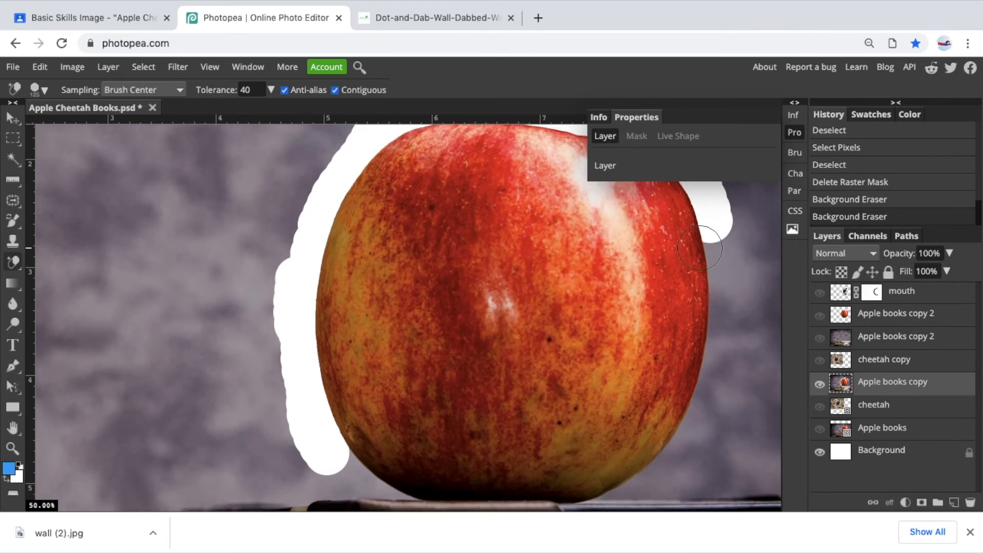
Undo both Background Eraser strokes around the apple.
key("ctrl+minus")
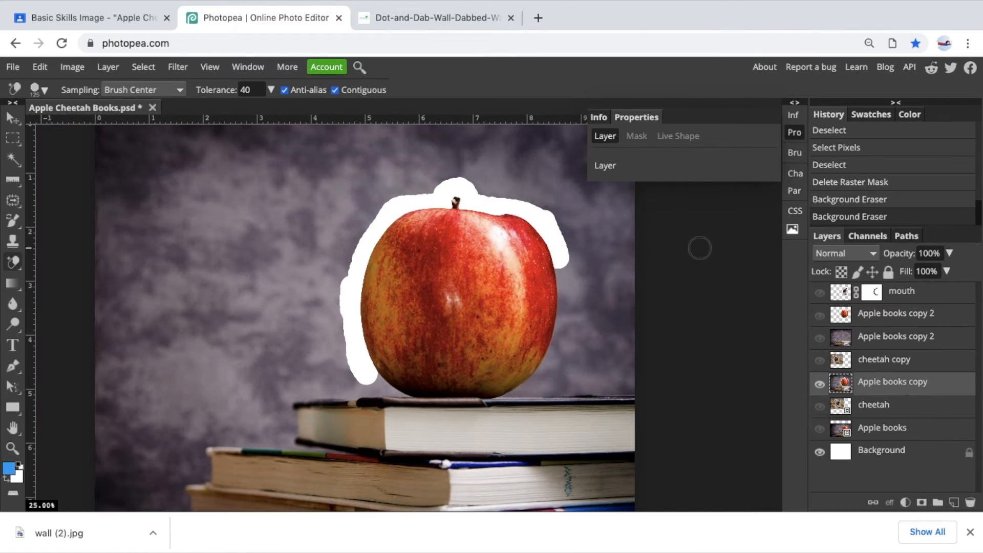
key("ctrl+z")
key("ctrl+z")
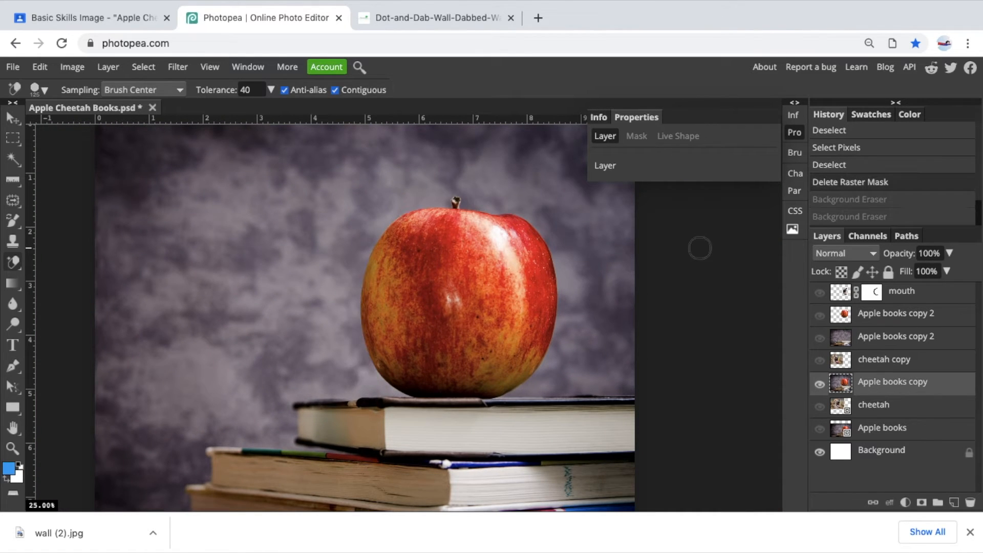
View the cut-out apple layer in place of Apple books copy, and restore the previous layer visibility.
left_click(819, 387)
left_click(820, 315)
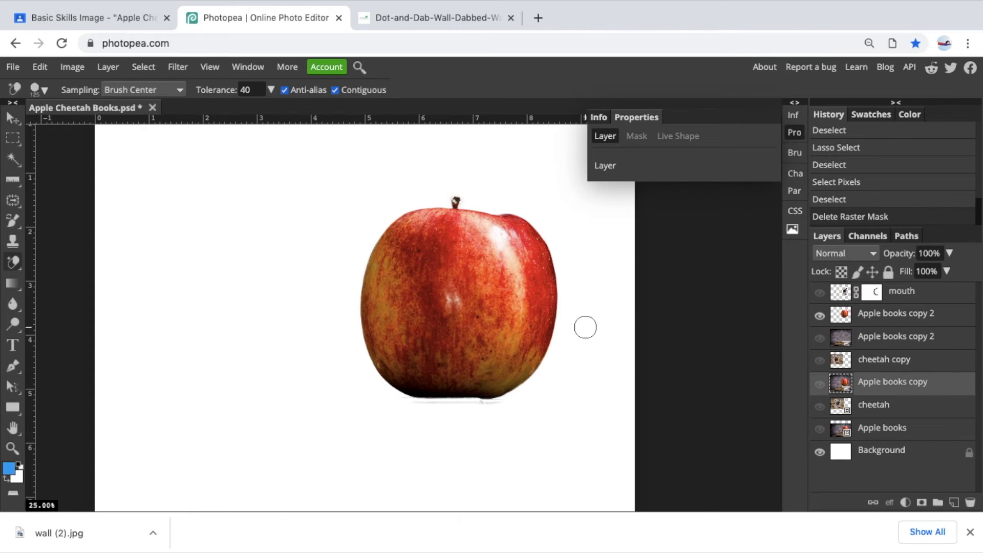
left_click(820, 315)
left_click(820, 384)
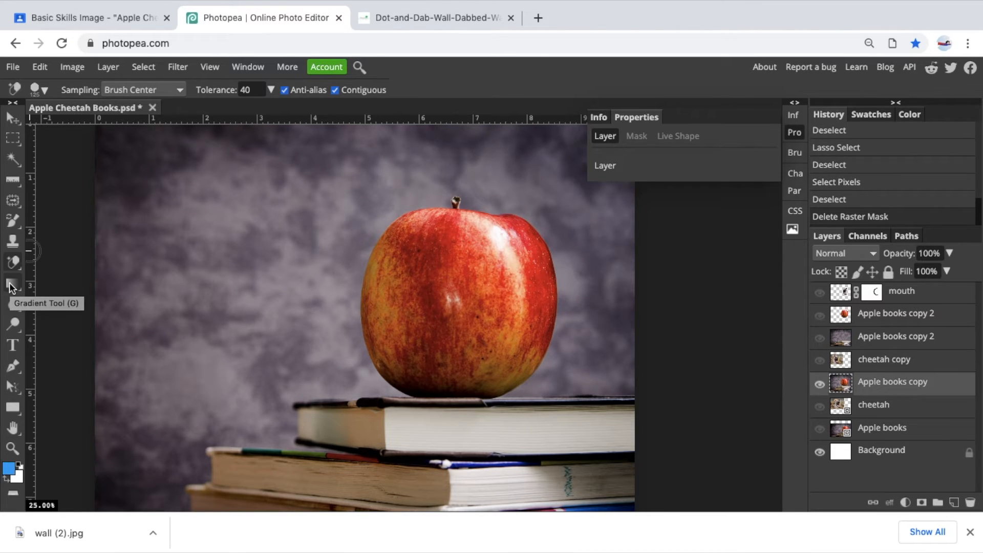
Reset the Gradient tool's colors to black and white, and add an empty layer above the hidden Apple books copy layer.
left_click(11, 285)
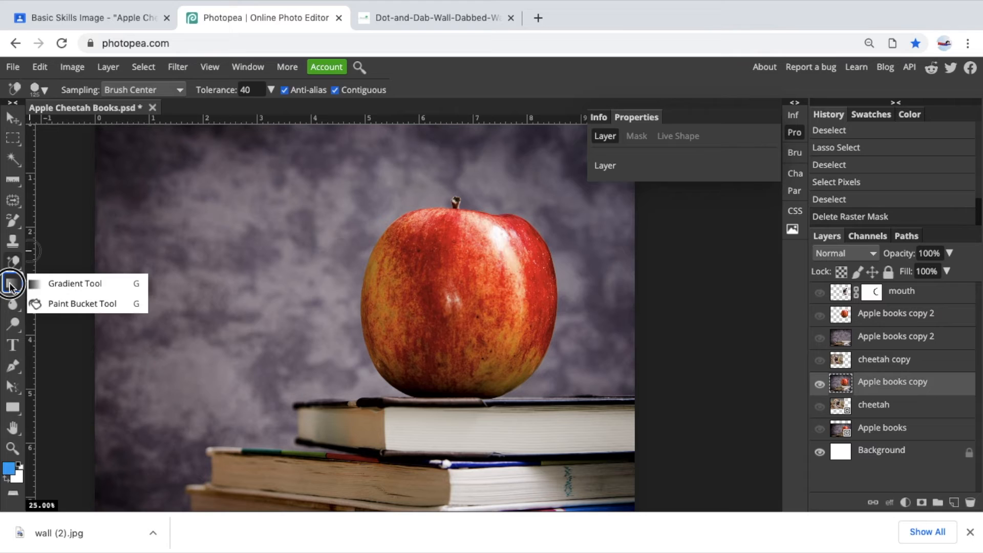
left_click(36, 284)
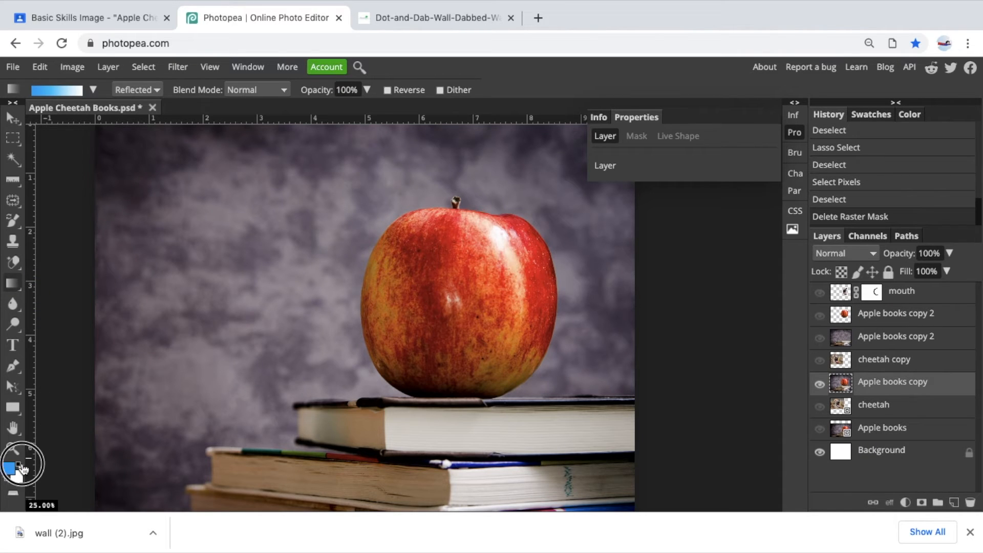
left_click(23, 468)
left_click(819, 387)
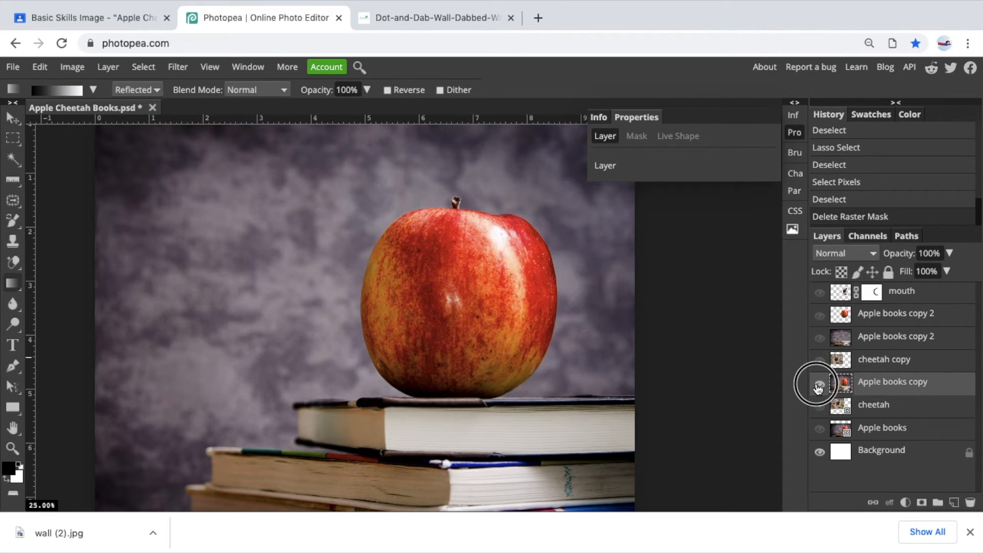
left_click(955, 503)
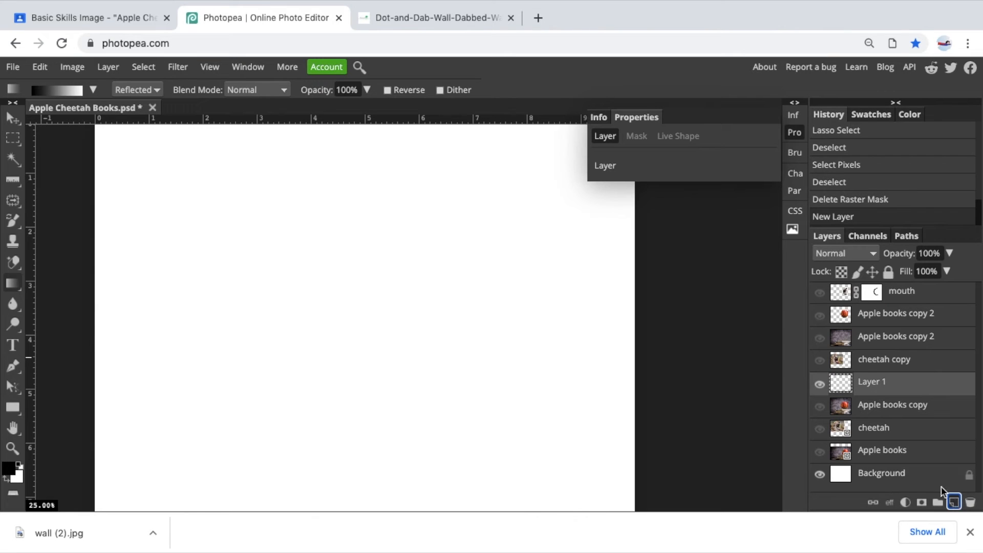
Fill Layer 1 with a Linear black-to-white gradient running from the left side of the canvas towards the right.
left_click(158, 93)
left_click(156, 55)
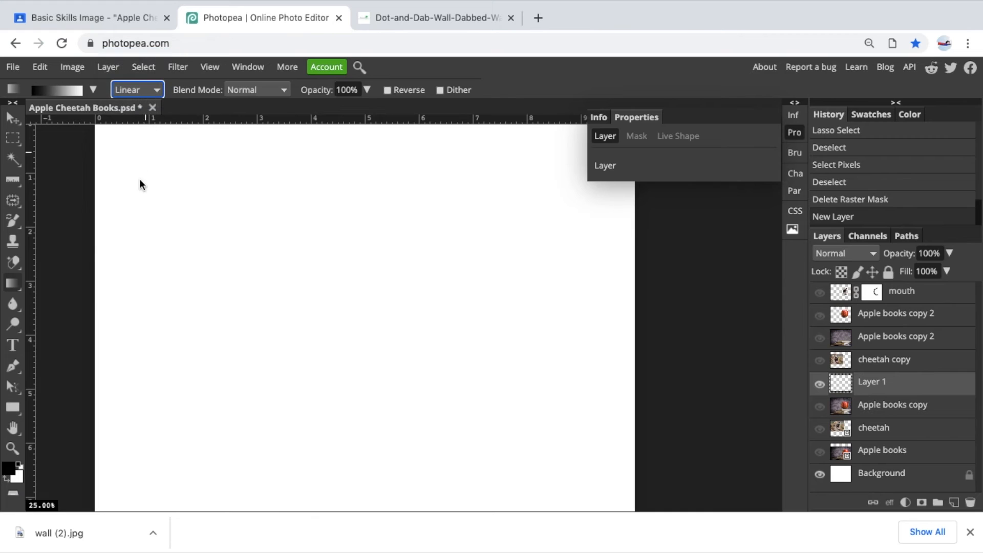
left_click(94, 90)
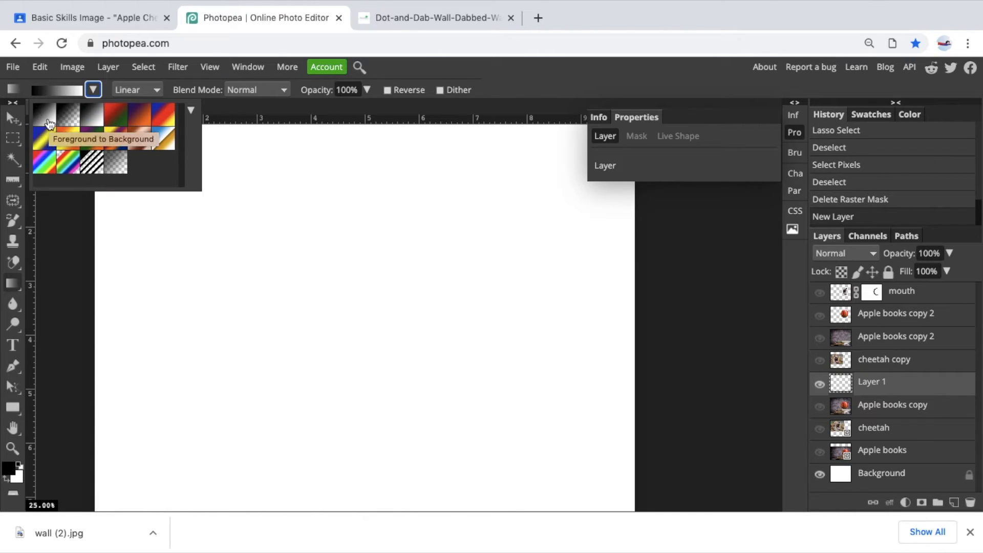
left_click(92, 94)
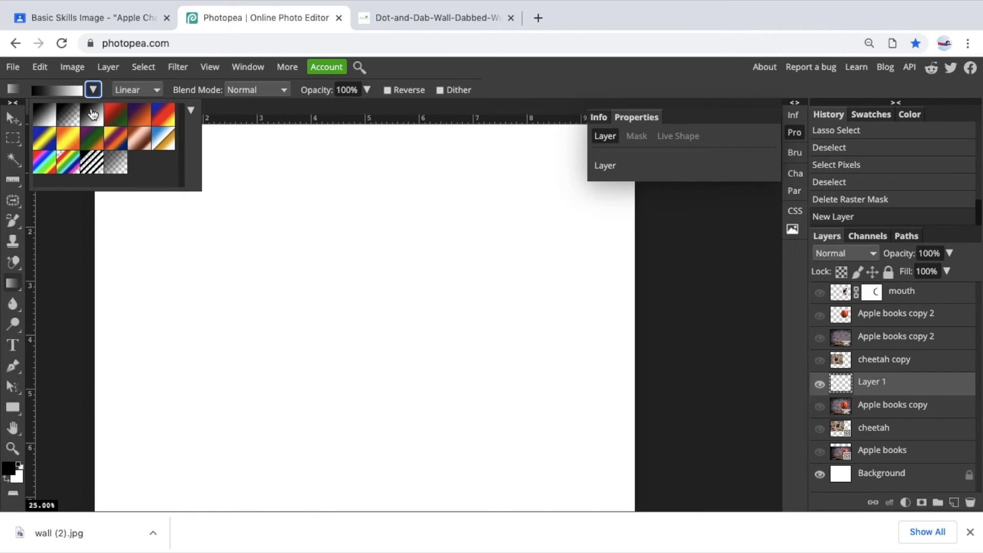
left_click(156, 90)
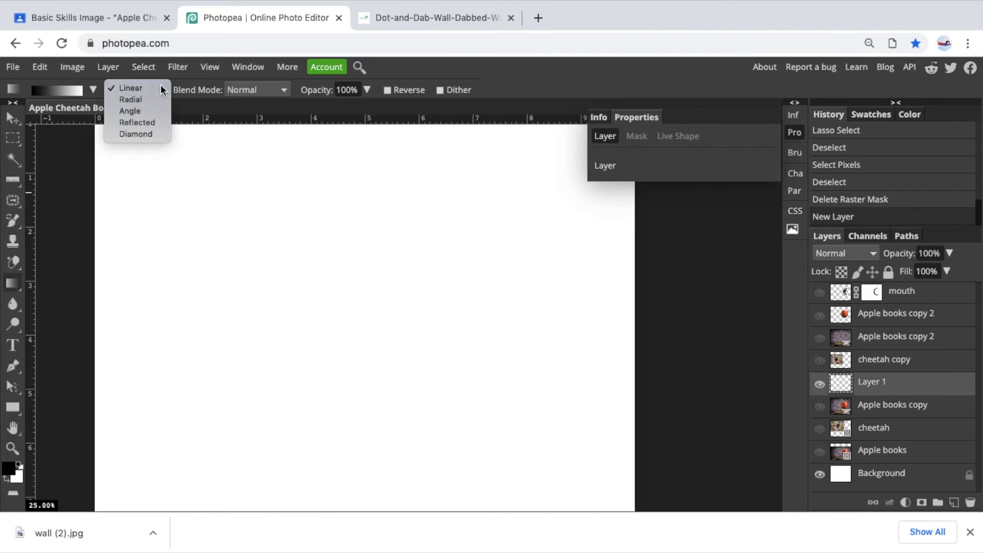
left_click(160, 88)
left_click_drag(140, 287, 523, 347)
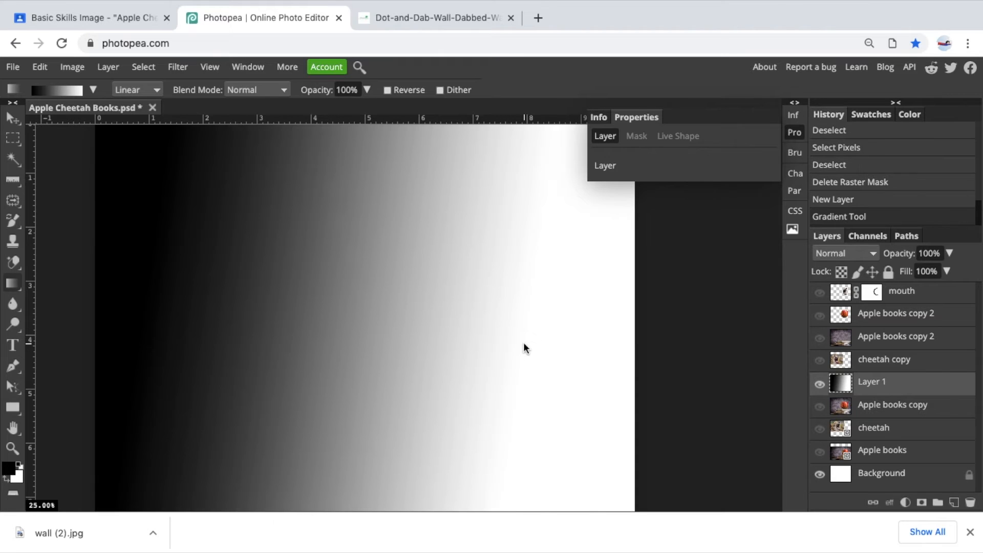
scroll(523, 348, "down", 2)
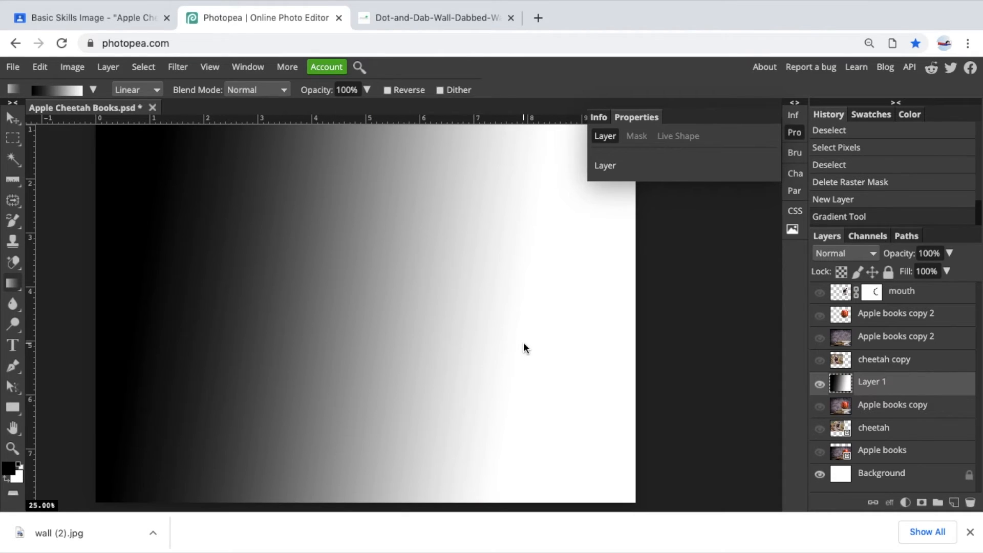
scroll(524, 347, "up", 1)
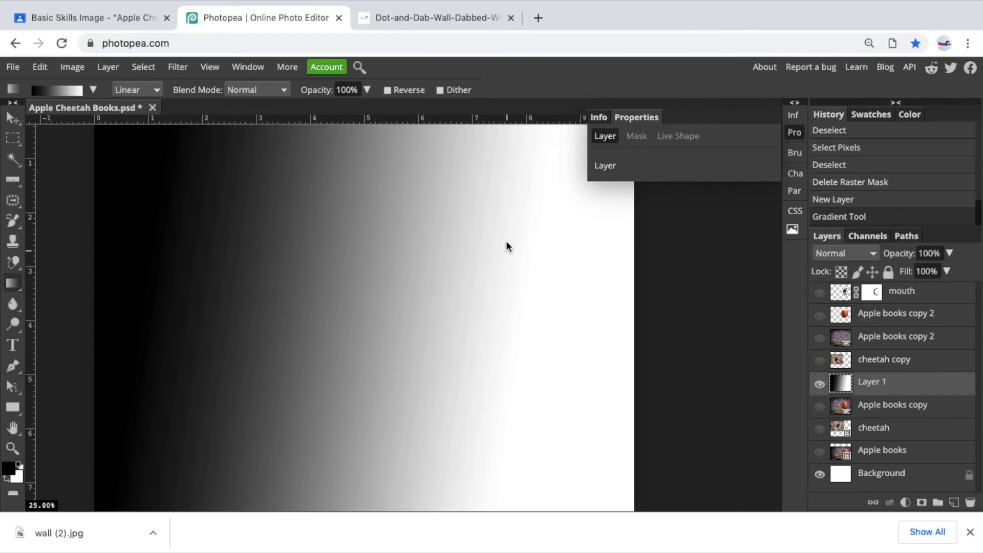
Redraw the linear gradient on Layer 1 with two diagonals, a short horizontal span and a span across the full canvas.
left_click_drag(509, 235, 309, 300)
left_click_drag(473, 196, 334, 400)
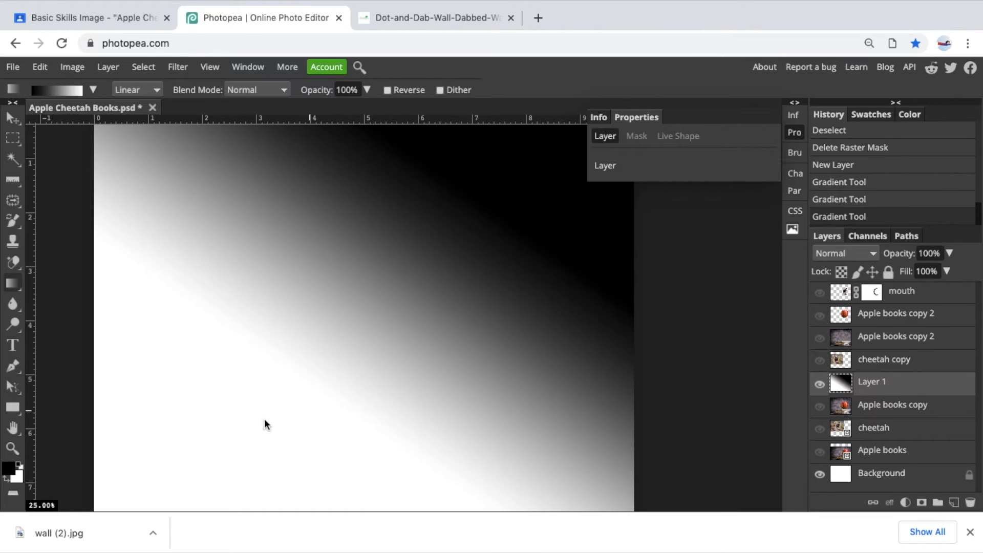
left_click_drag(280, 333, 325, 333)
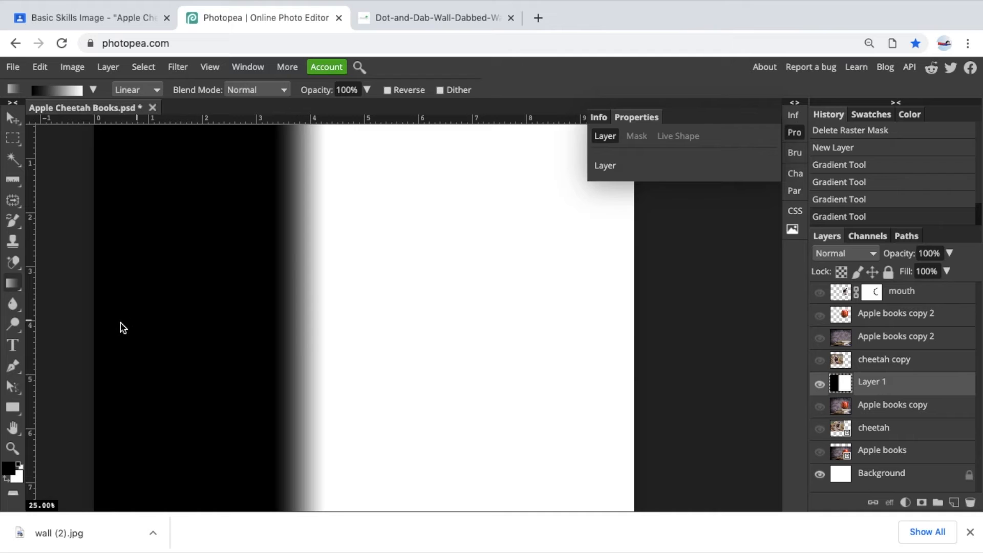
left_click_drag(118, 324, 724, 323)
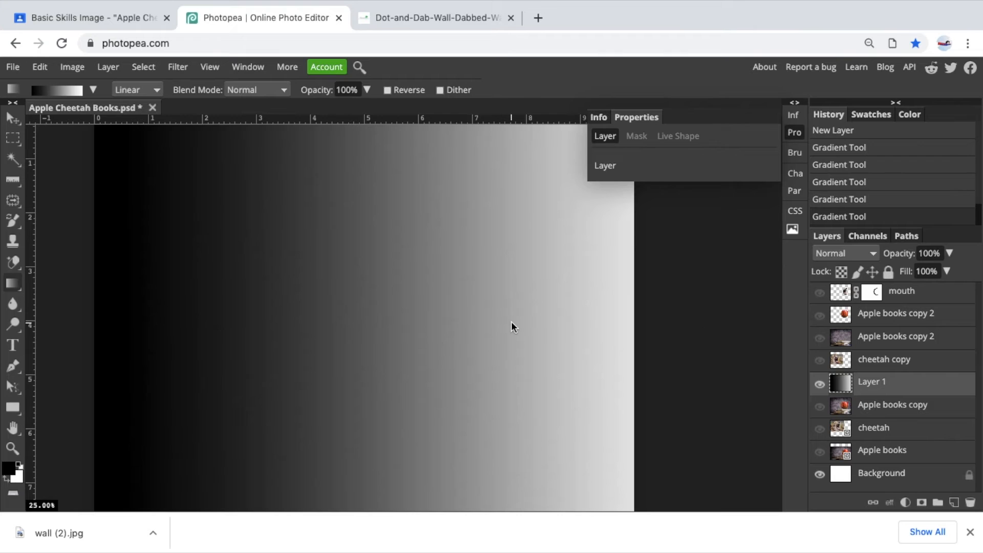
Fill Layer 1 with a Radial gradient, black at the lower middle of the canvas and fading outward to white.
left_click(158, 91)
left_click(153, 99)
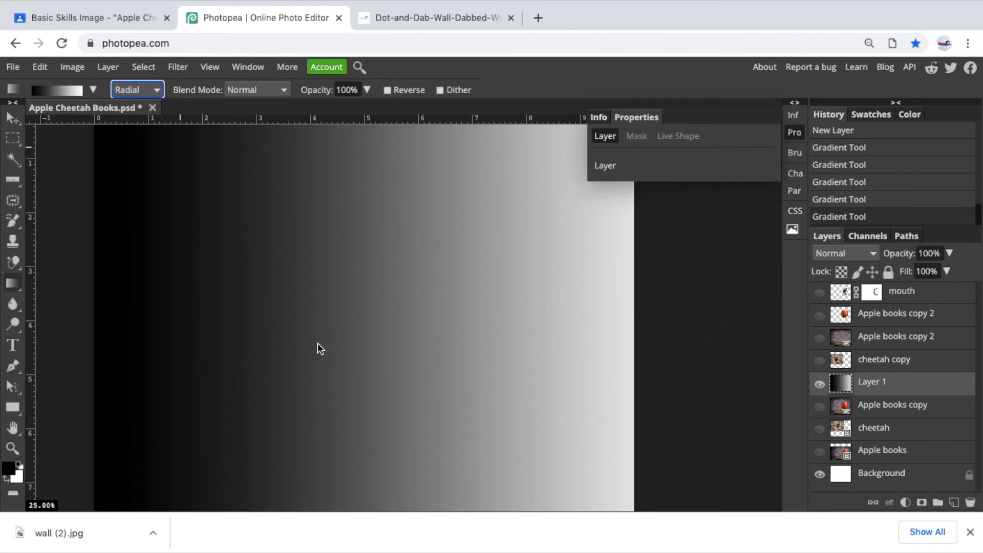
left_click_drag(353, 377, 233, 232)
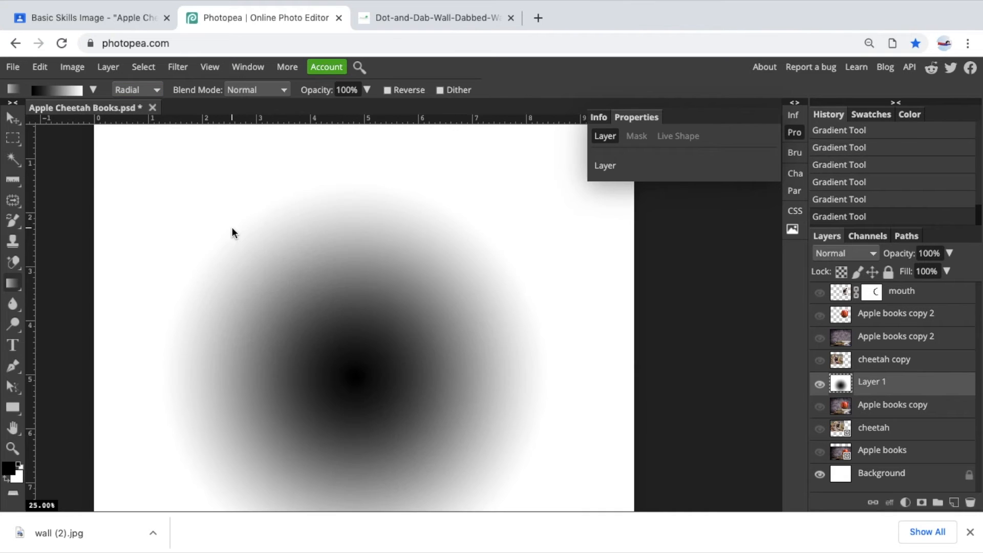
Redraw the black-to-white Radial gradient on Layer 1 with its dark center near the middle of the canvas.
scroll(342, 313, "down", 3)
left_click_drag(372, 236, 209, 368)
scroll(209, 368, "up", 3)
scroll(208, 368, "right", 1)
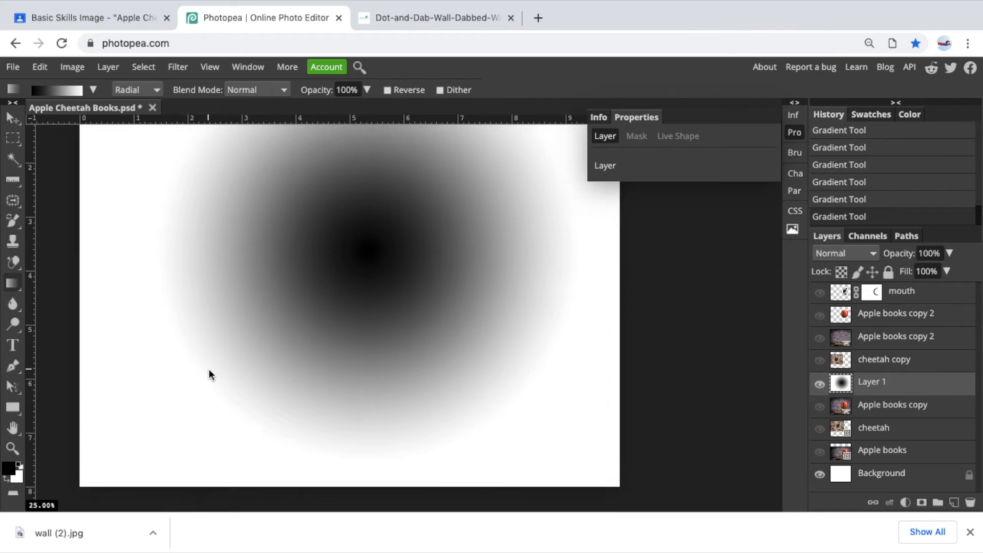
Swap the gradient colors to white and black, and fill Layer 1 with two Radial gradients fading outward from a white center.
left_click(8, 484)
left_click_drag(355, 306, 146, 388)
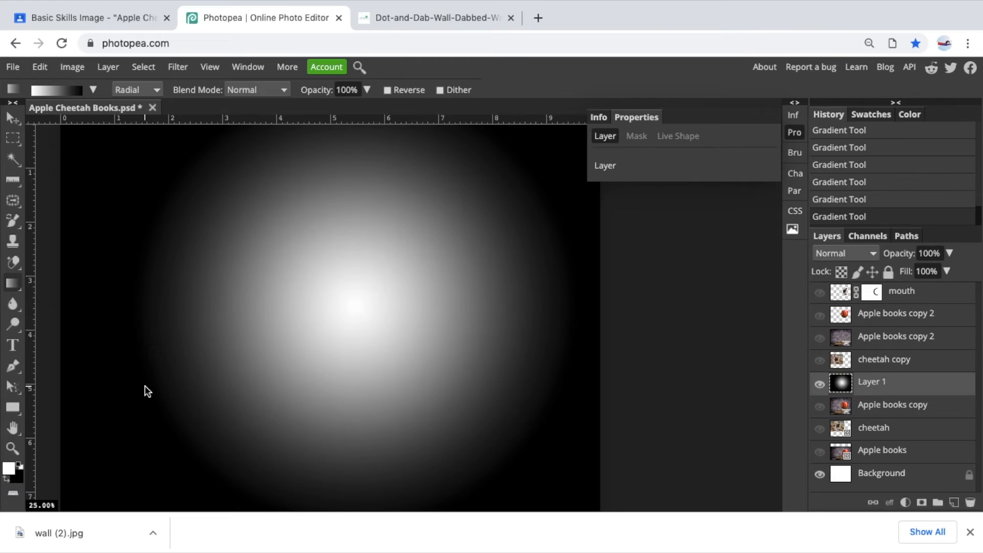
left_click_drag(339, 315, 142, 187)
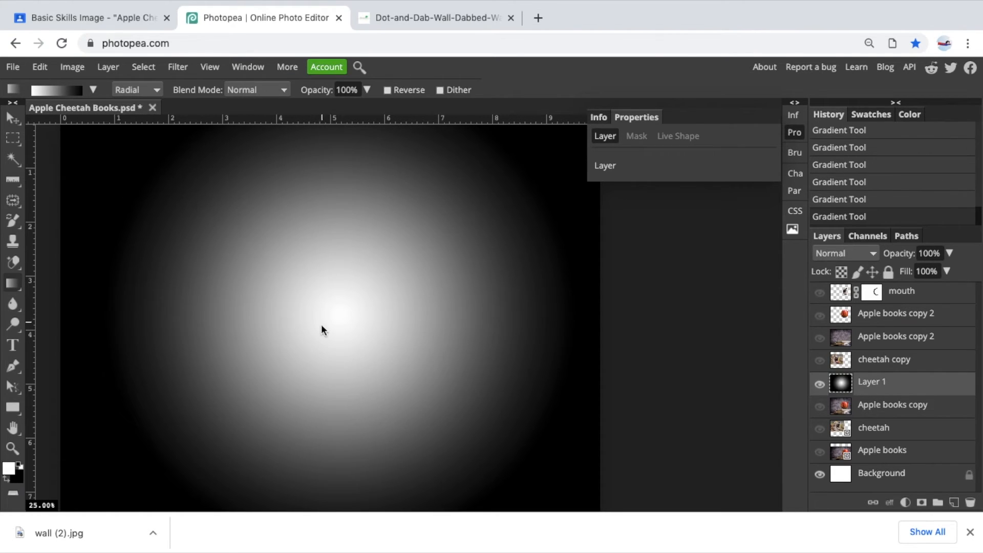
Fill Layer 1 with an Angle gradient starting near the canvas center and running diagonally to the lower right.
left_click(157, 91)
left_click(156, 102)
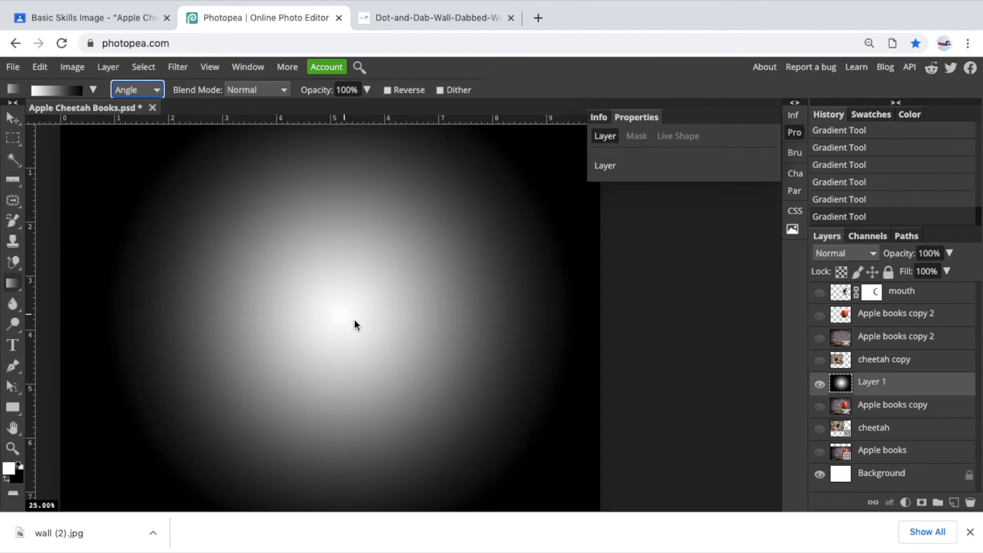
left_click_drag(323, 290, 530, 399)
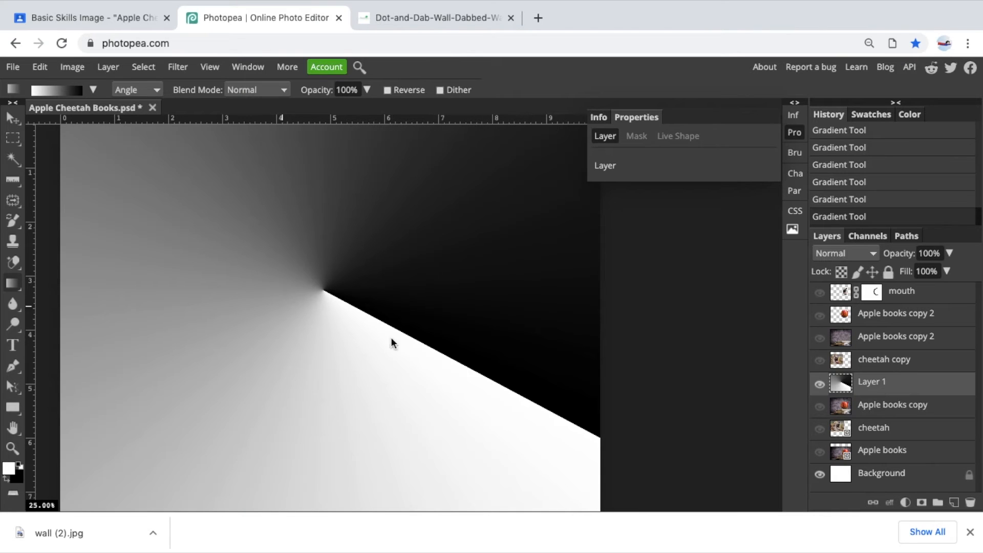
Fill Layer 1 with a Reflected gradient as a horizontal white band, and redraw it as a diagonal band.
left_click(156, 90)
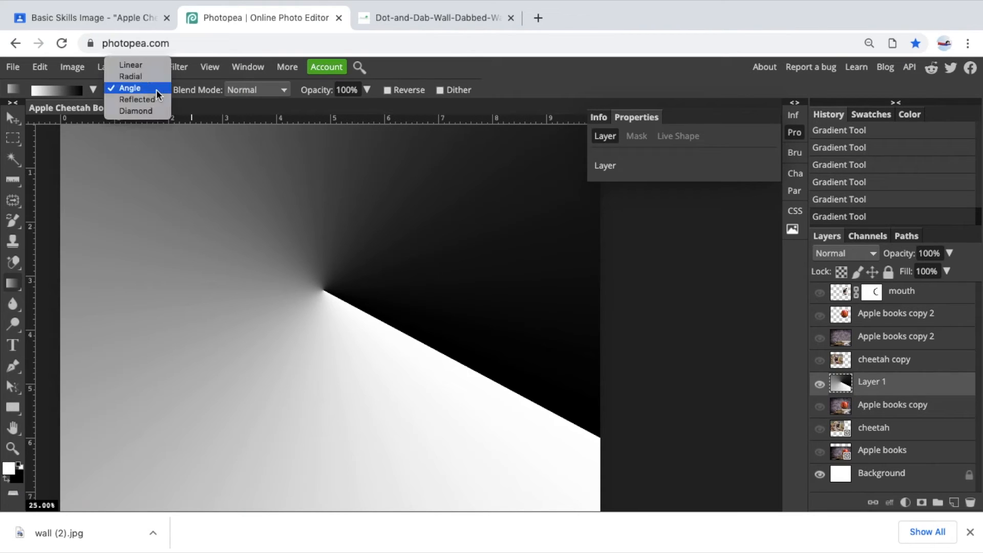
left_click(156, 99)
left_click_drag(282, 259, 281, 351)
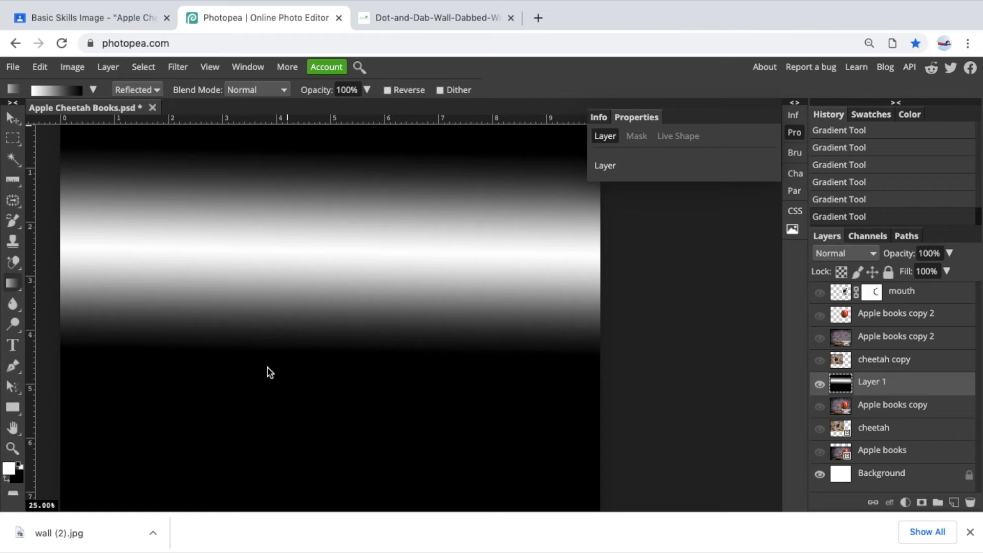
left_click_drag(223, 237, 301, 354)
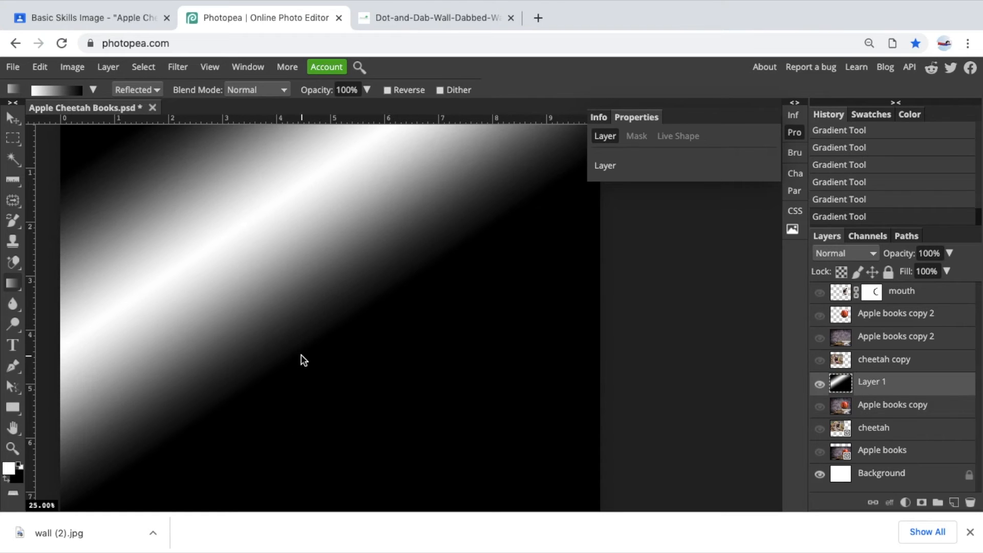
Try several Diamond gradients on Layer 1 in different directions, ending with a vertical span from the upper middle of the canvas.
left_click(161, 91)
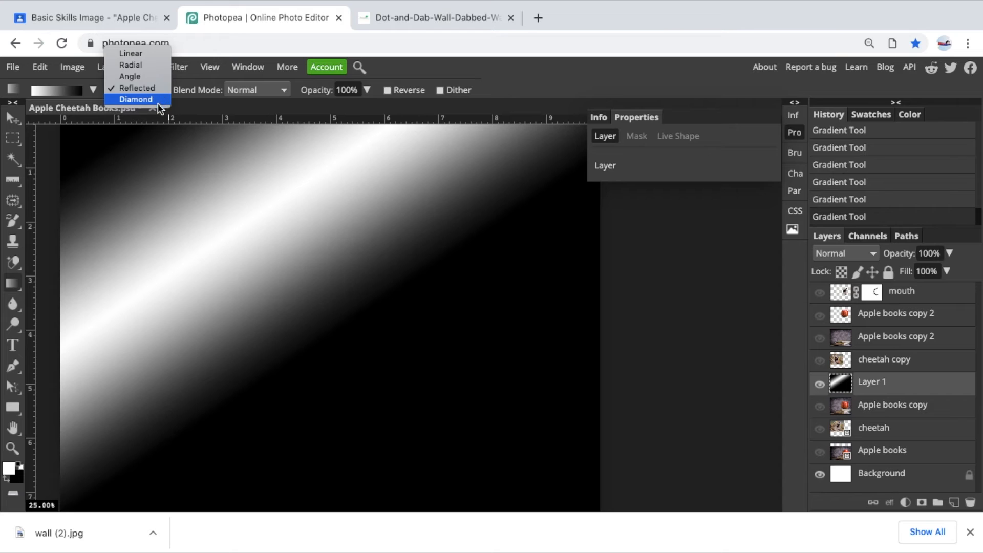
left_click(158, 103)
left_click_drag(385, 263, 327, 416)
left_click_drag(220, 303, 416, 361)
left_click_drag(361, 290, 473, 186)
left_click_drag(384, 220, 384, 373)
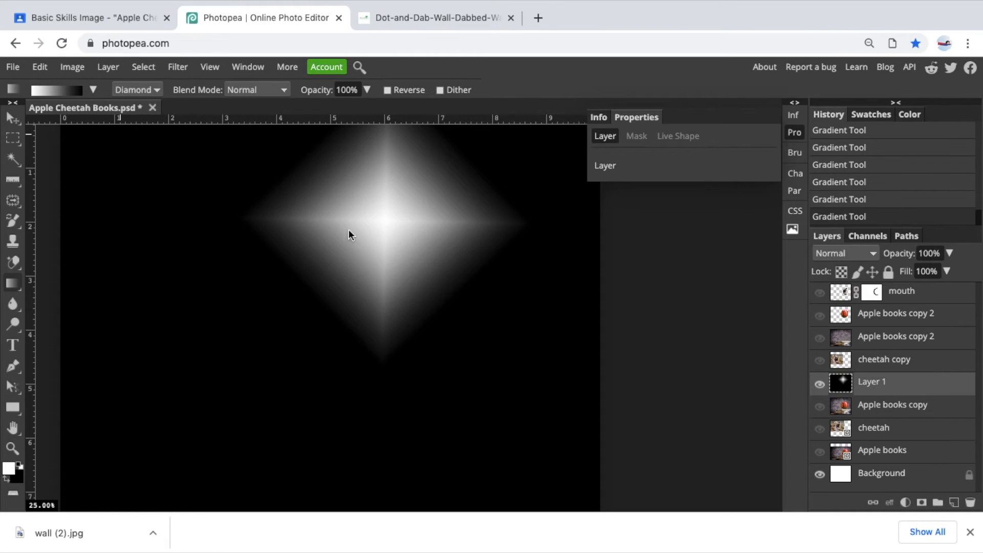
Delete Layer 1, and show and select the Apple books copy 2 layer that contains the books and purple backdrop.
left_click_drag(844, 388, 971, 503)
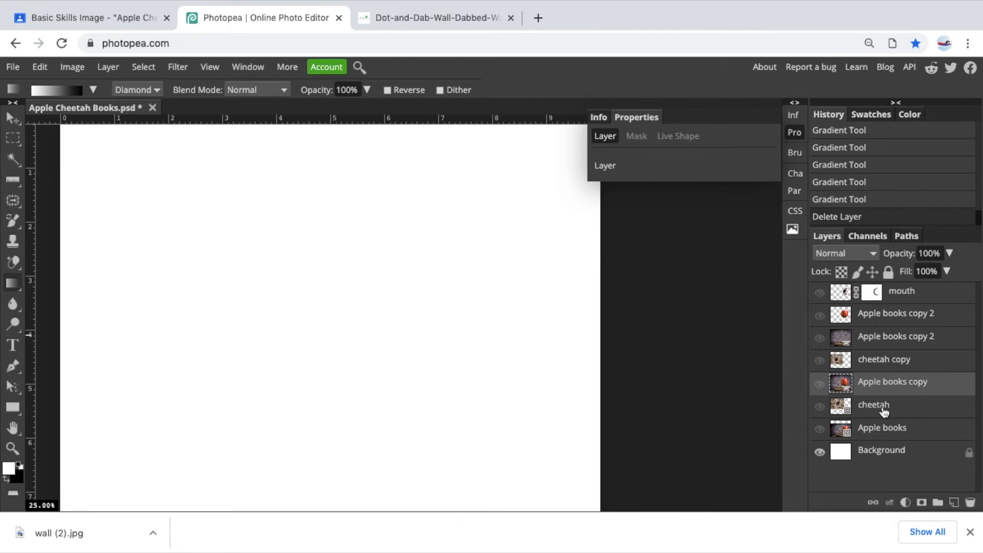
left_click(820, 339)
left_click(842, 342)
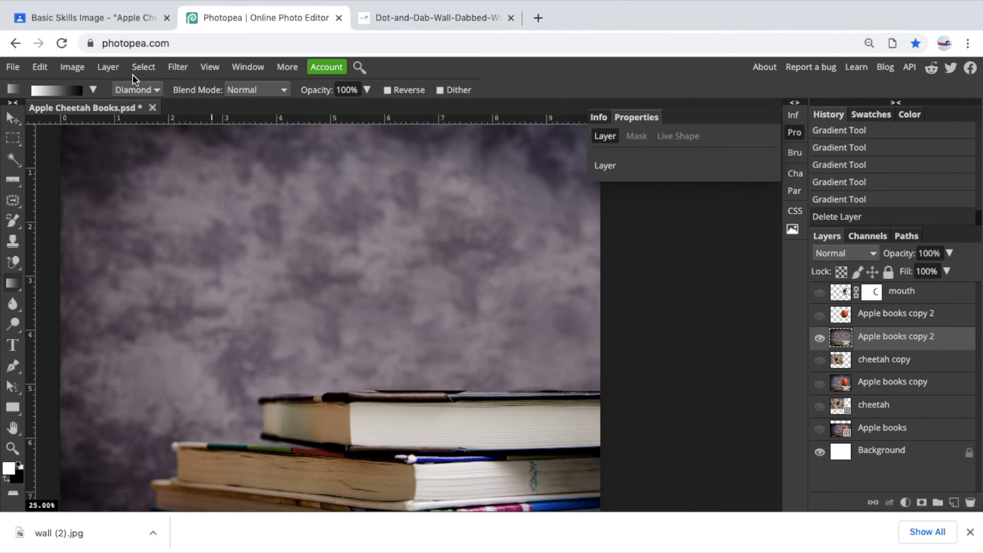
Add a fully white raster mask to the books layer, Apple books copy 2.
left_click(108, 67)
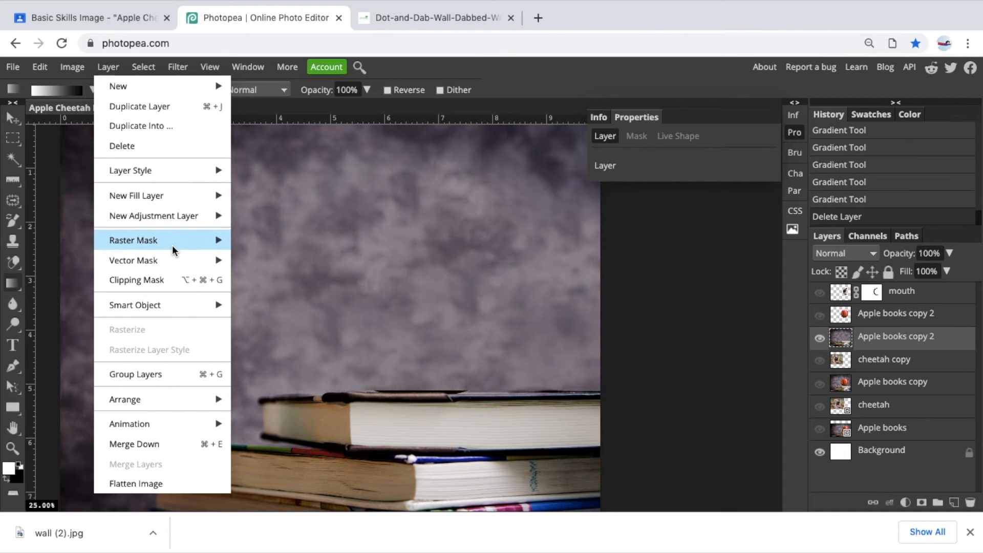
mouse_move(176, 247)
left_click(256, 241)
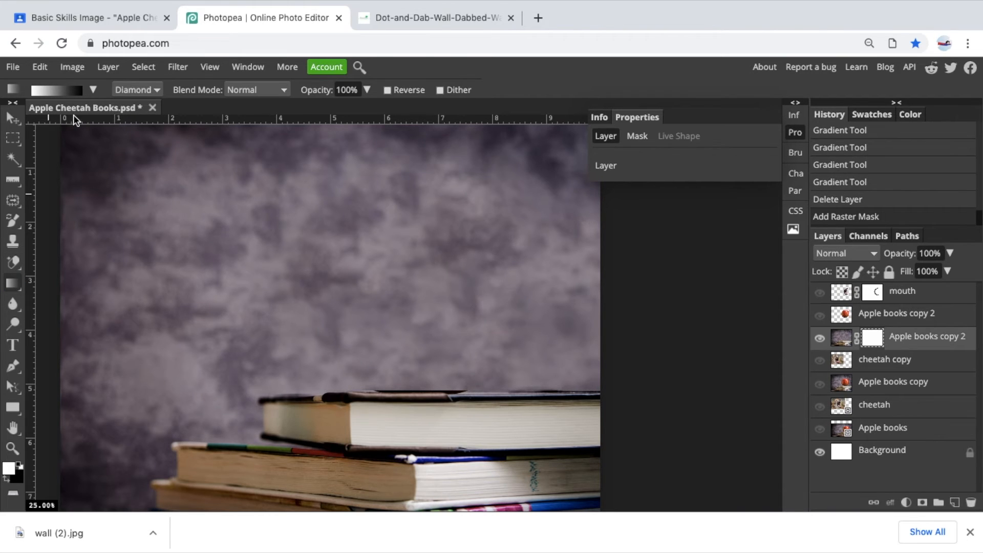
Draw a Linear white-to-black gradient on the books layer's mask, fading the image out diagonally towards the lower right.
left_click(92, 89)
left_click(91, 90)
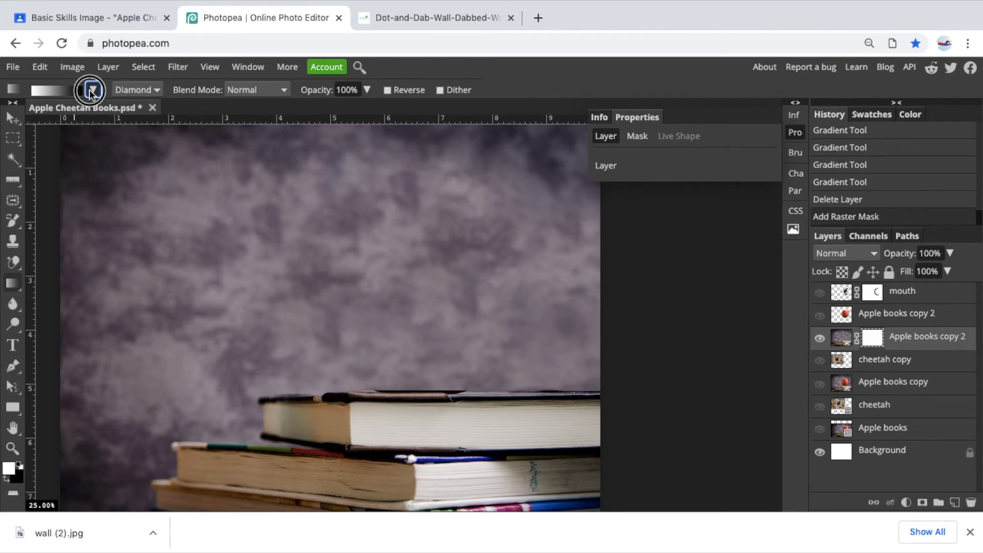
left_click(131, 88)
left_click(137, 42)
left_click_drag(180, 254, 441, 397)
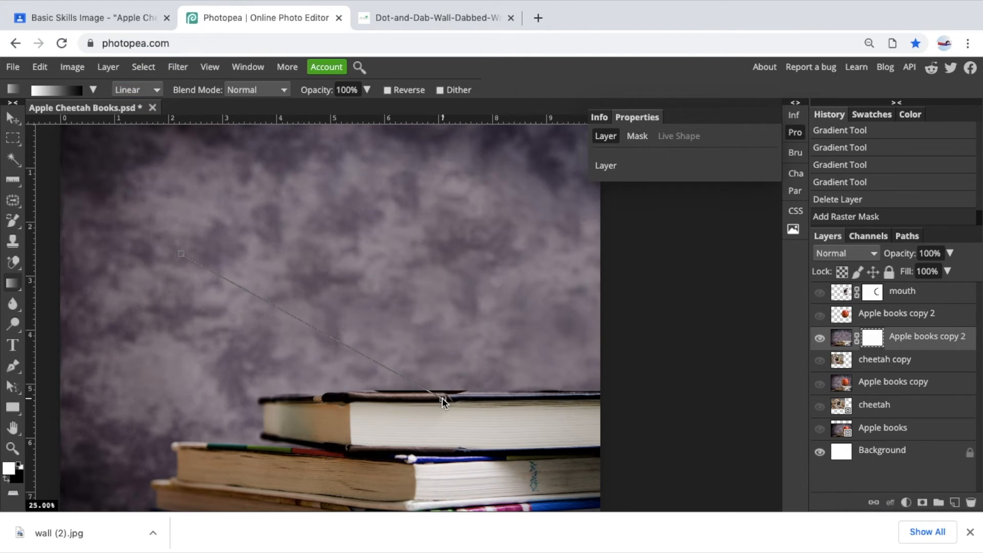
scroll(441, 398, "down", 3)
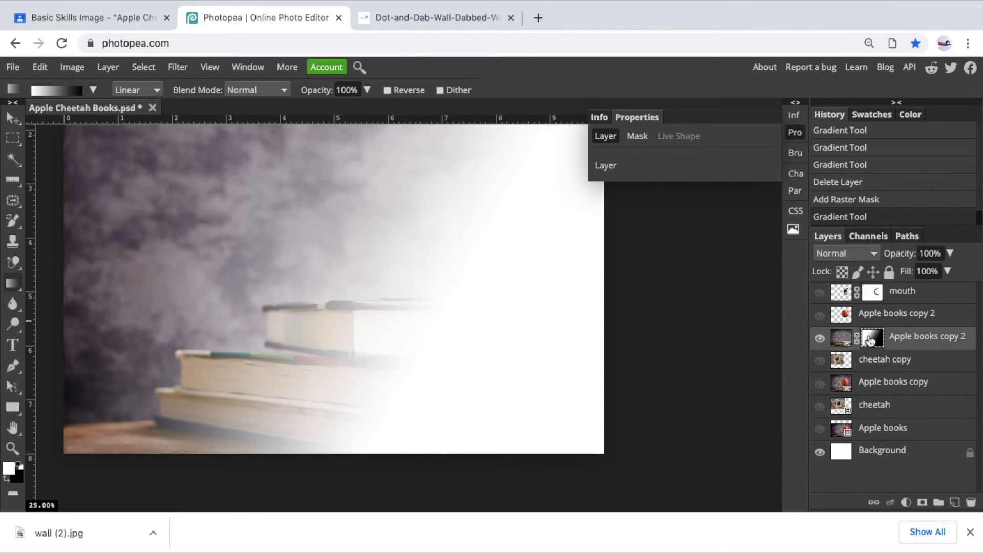
Redraw the mask's linear gradient from right to left at several angles so the left side of the books image fades out.
left_click_drag(514, 208, 250, 310)
scroll(250, 316, "up", 2)
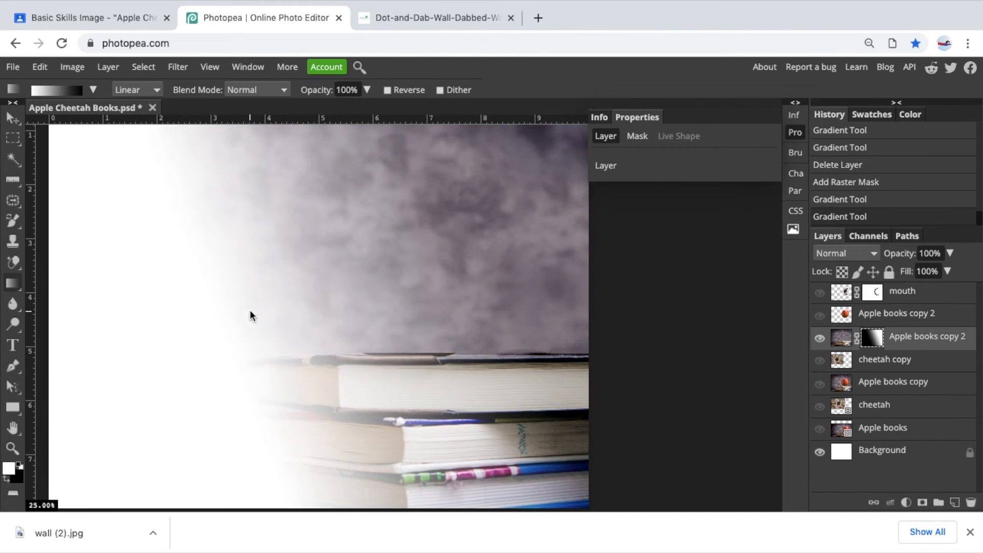
left_click_drag(390, 234, 138, 347)
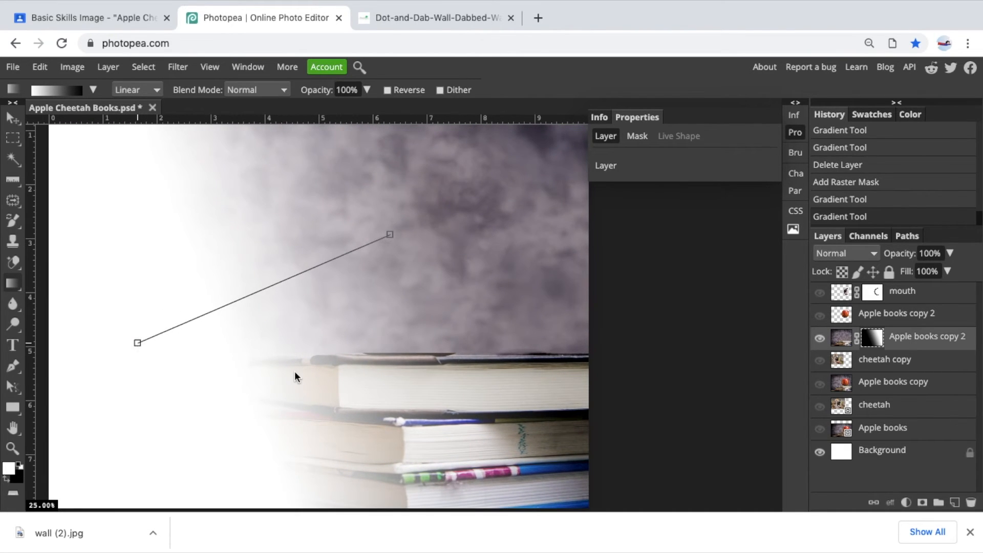
left_click_drag(421, 353, 130, 383)
scroll(130, 382, "down", 2)
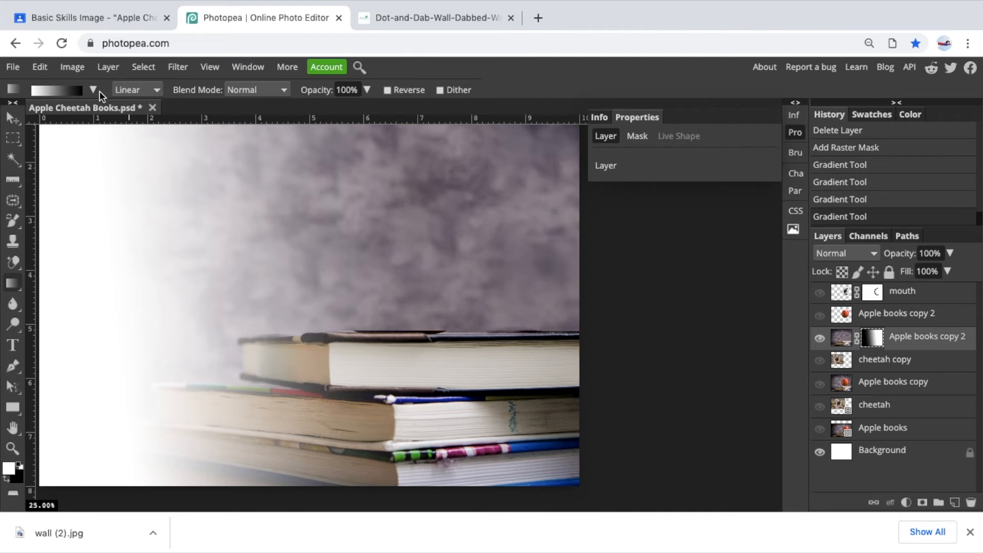
Replace the mask's gradient with Radial ones of varying size, ending with a wide one from the books past the canvas's right edge.
left_click(137, 90)
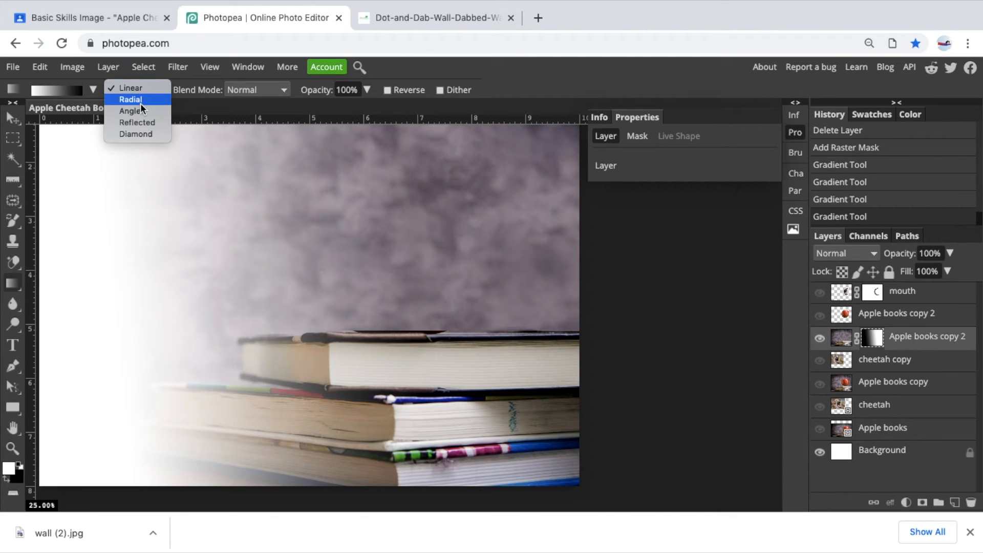
left_click(142, 101)
left_click_drag(352, 315, 88, 363)
left_click_drag(303, 359, 606, 211)
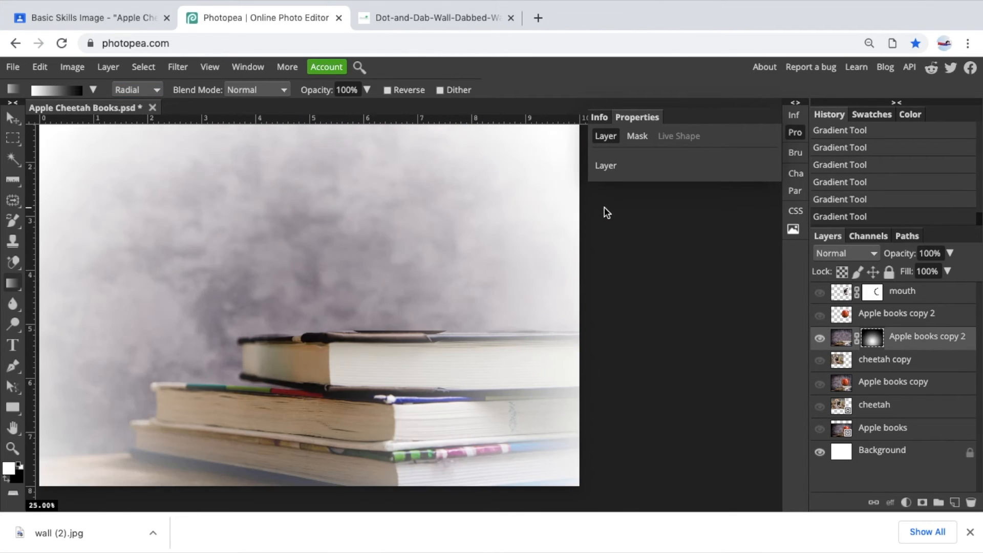
left_click_drag(331, 284, 598, 450)
left_click_drag(310, 413, 393, 414)
left_click_drag(324, 382, 757, 277)
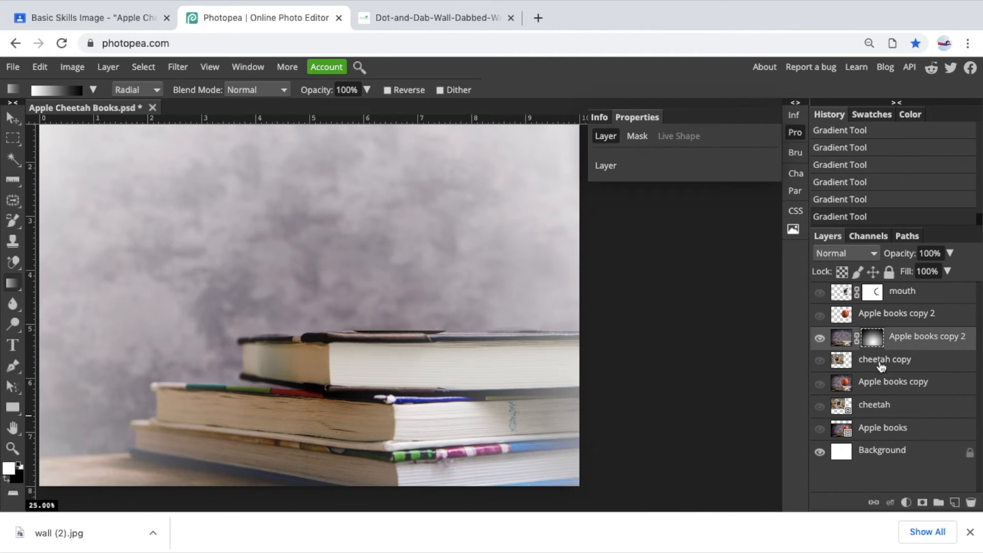
Hide the masked books layer, and show and select the Apple books copy 2 layer containing the cut-out apple.
left_click(819, 338)
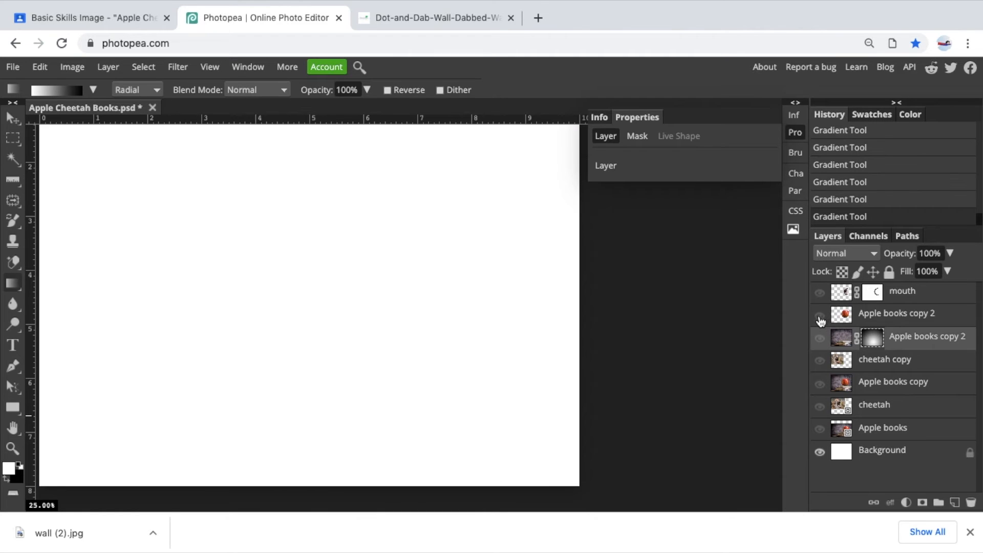
left_click(826, 322)
left_click(820, 316)
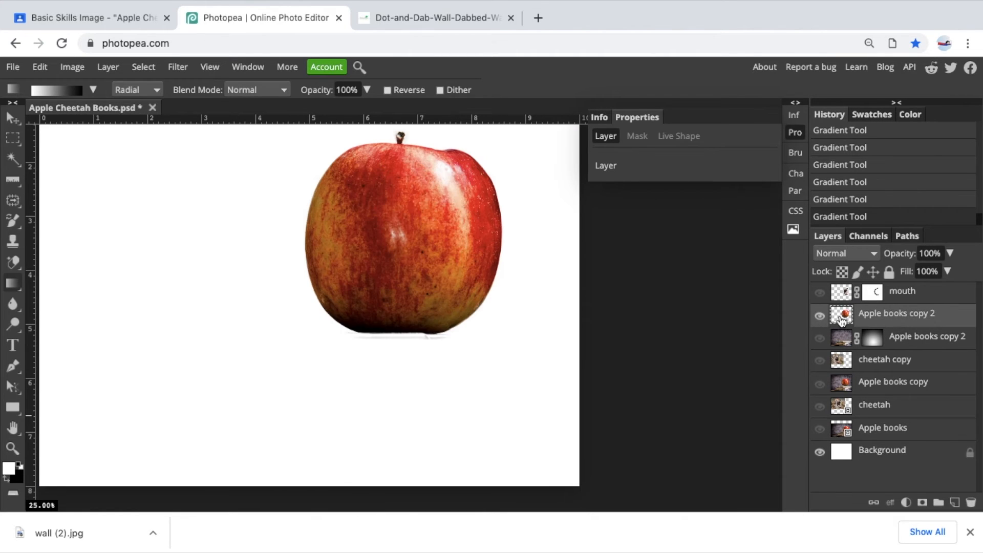
Add an empty layer and place it directly beneath the cut-out apple layer.
left_click(954, 502)
left_click_drag(892, 318, 890, 342)
left_click_drag(891, 348, 891, 349)
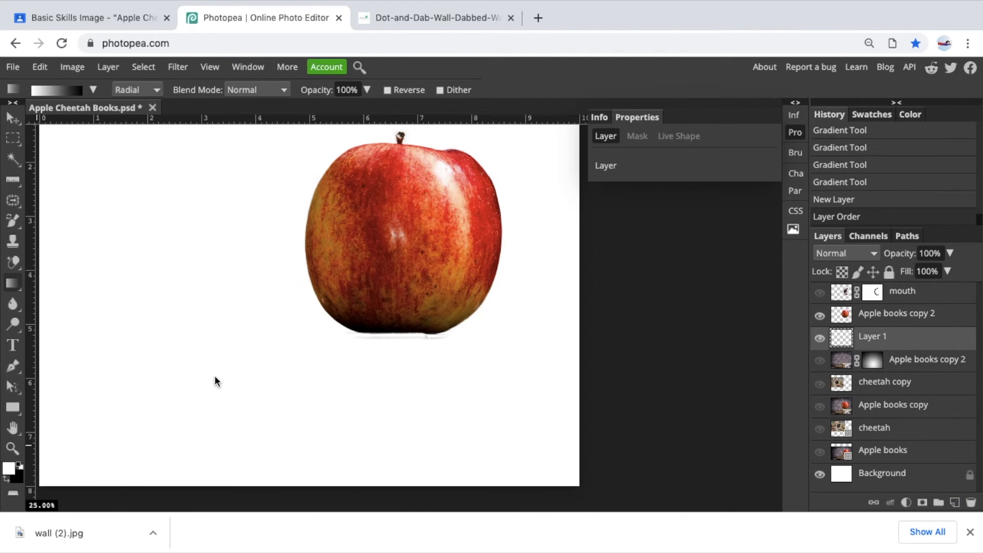
Fill Layer 1 with a vertical Linear white-to-black gradient, and redraw it with swapped colors, black at the top fading to white below.
left_click(156, 90)
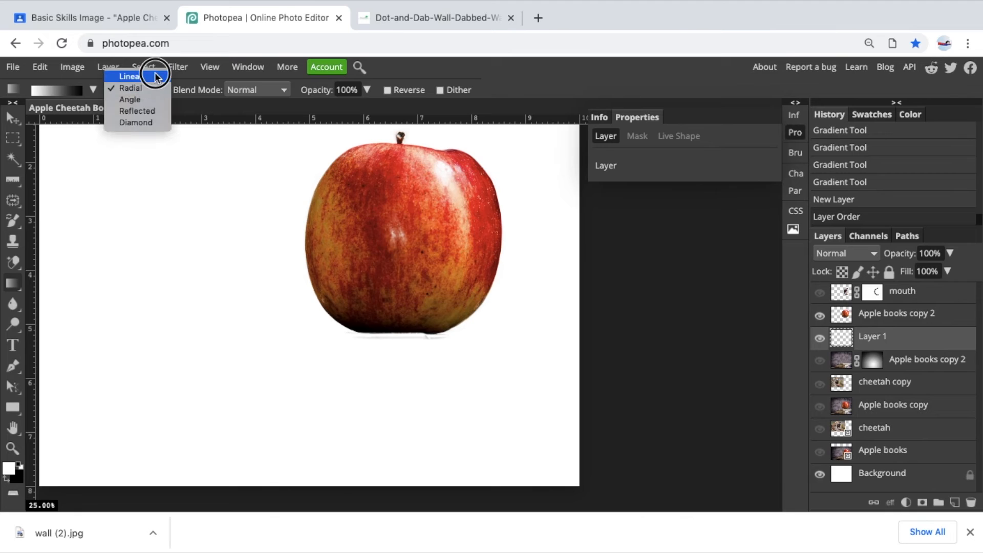
left_click(149, 76)
left_click_drag(287, 149, 286, 334)
left_click_drag(283, 389, 284, 431)
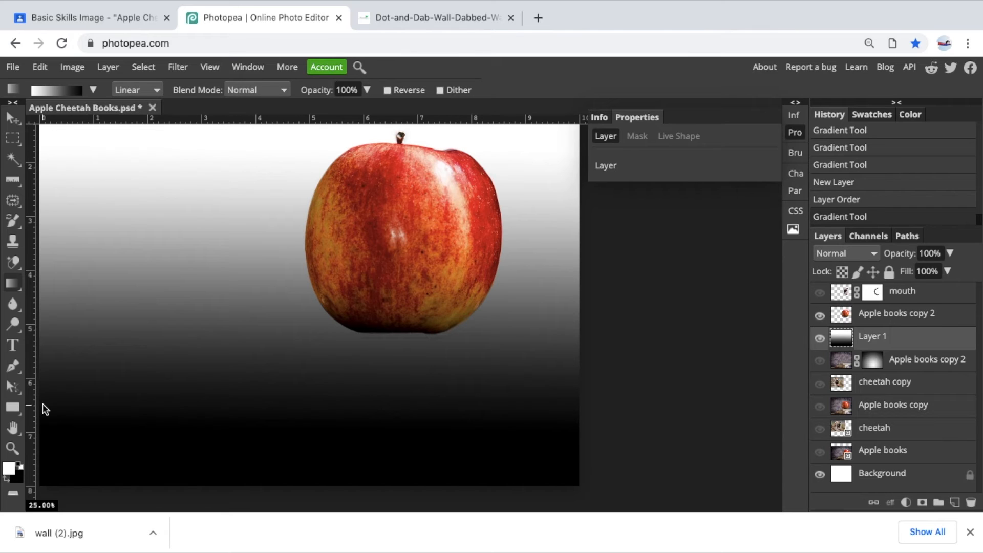
left_click(7, 481)
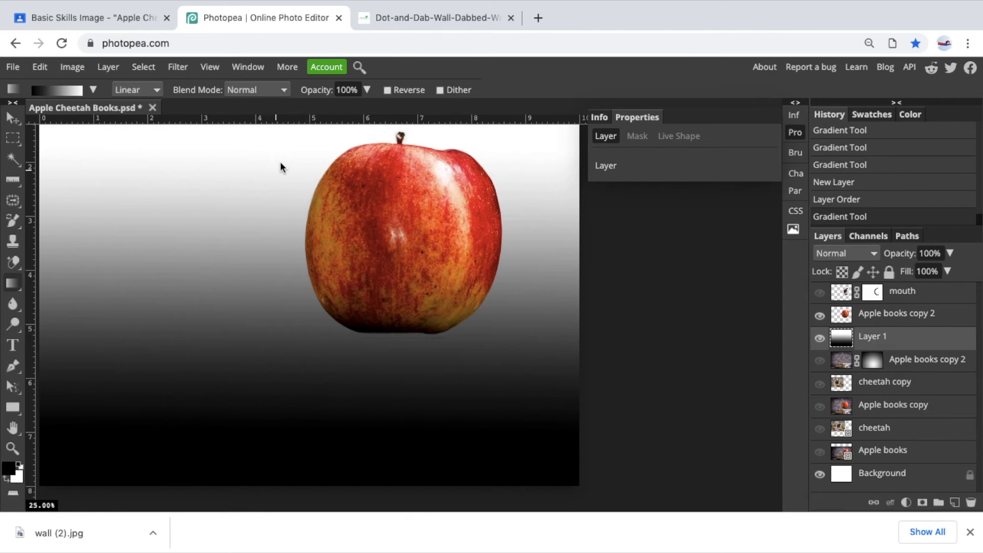
left_click_drag(285, 148, 279, 393)
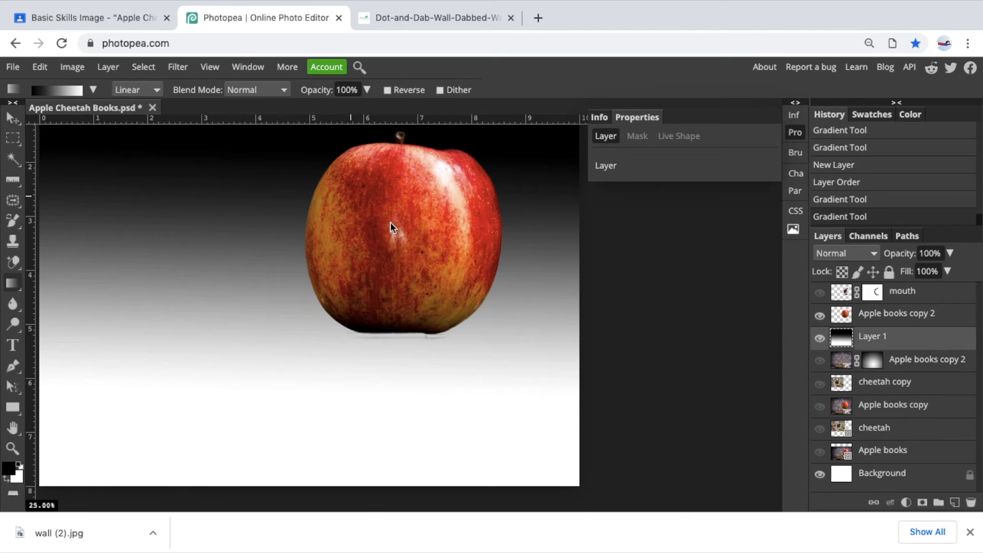
Move the cut-out apple down and slightly left over the gradient background.
left_click(850, 315)
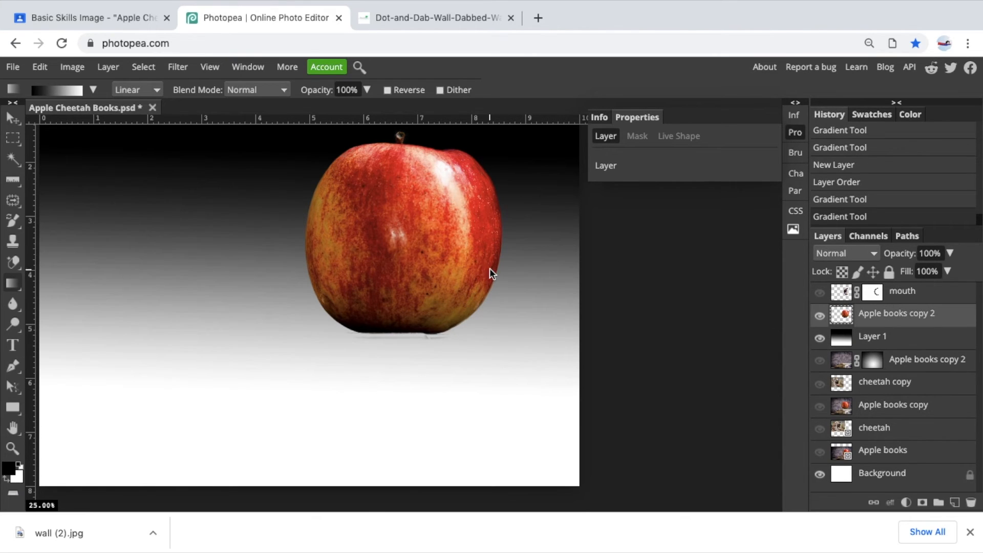
key("v")
left_click_drag(417, 222, 397, 279)
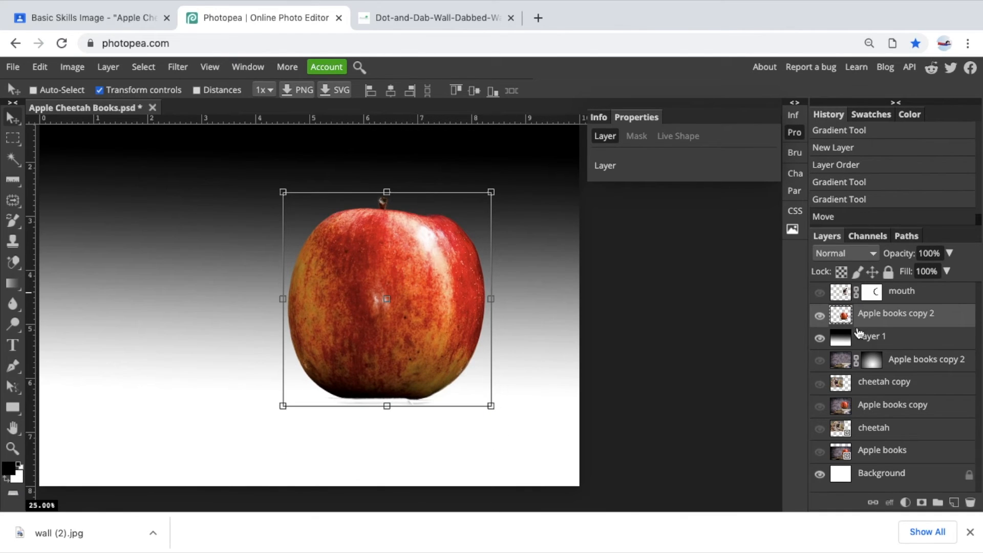
Shift Layer 1's gradient slightly down behind the apple, and reselect the cut-out apple layer.
left_click(859, 334)
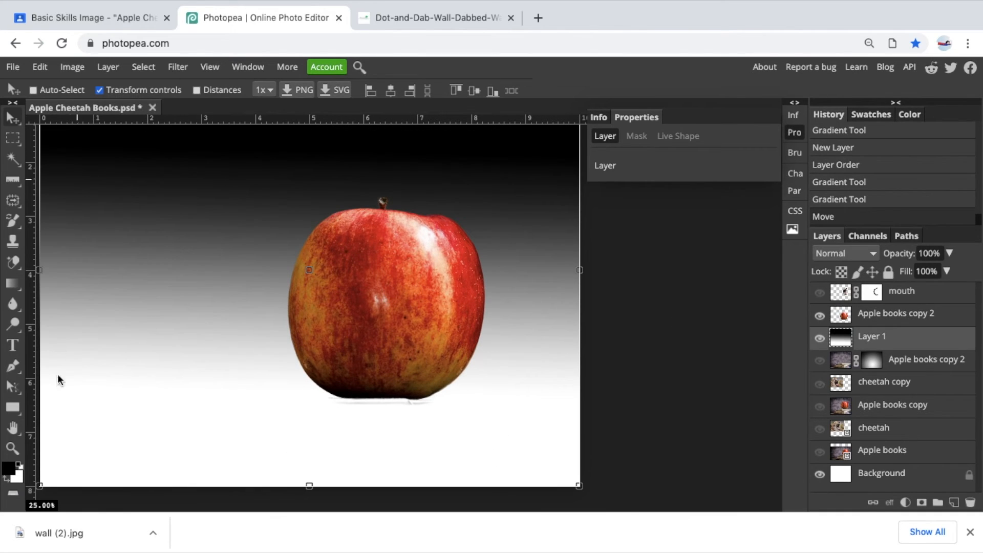
right_click(13, 282)
left_click(281, 141)
left_click_drag(276, 188, 275, 162)
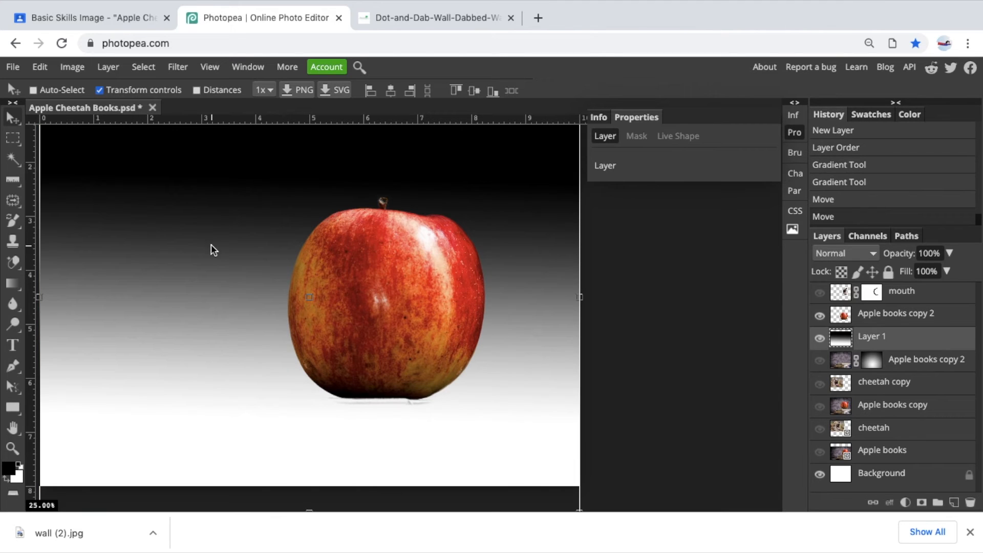
left_click(814, 322)
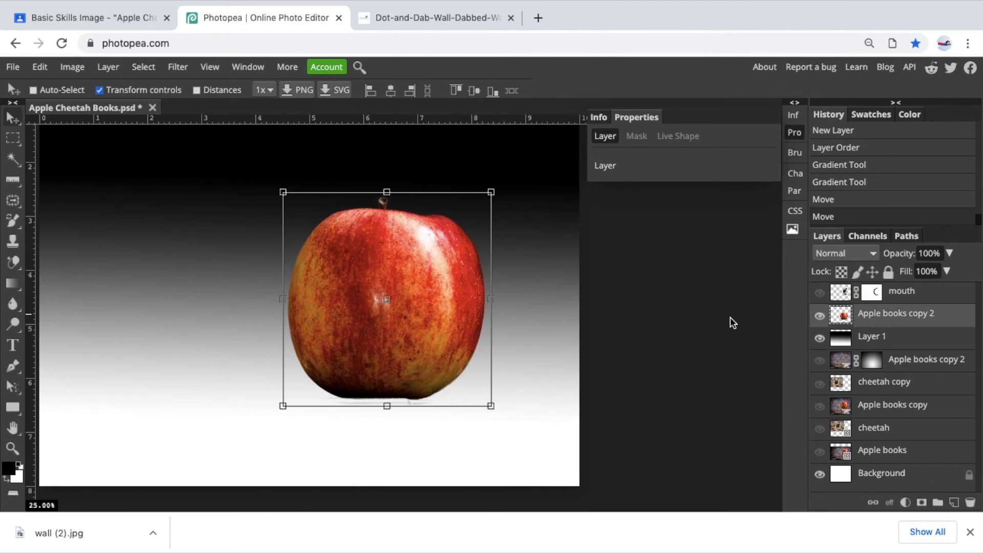
Move the cut-out apple up and slightly right over the gradient, duplicate its layer, and select the lower copy.
left_click_drag(444, 325, 470, 263)
left_click_drag(842, 317, 971, 504)
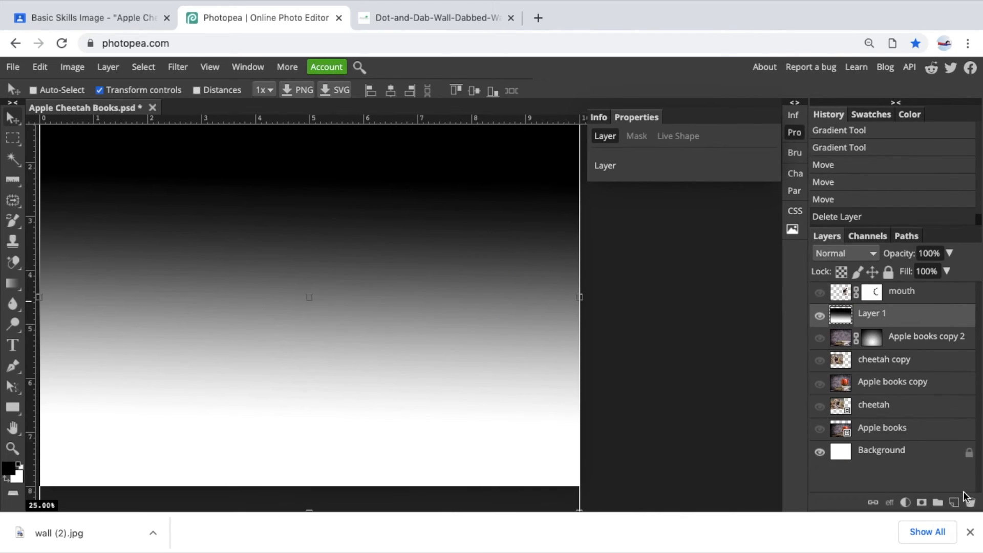
key("super+z")
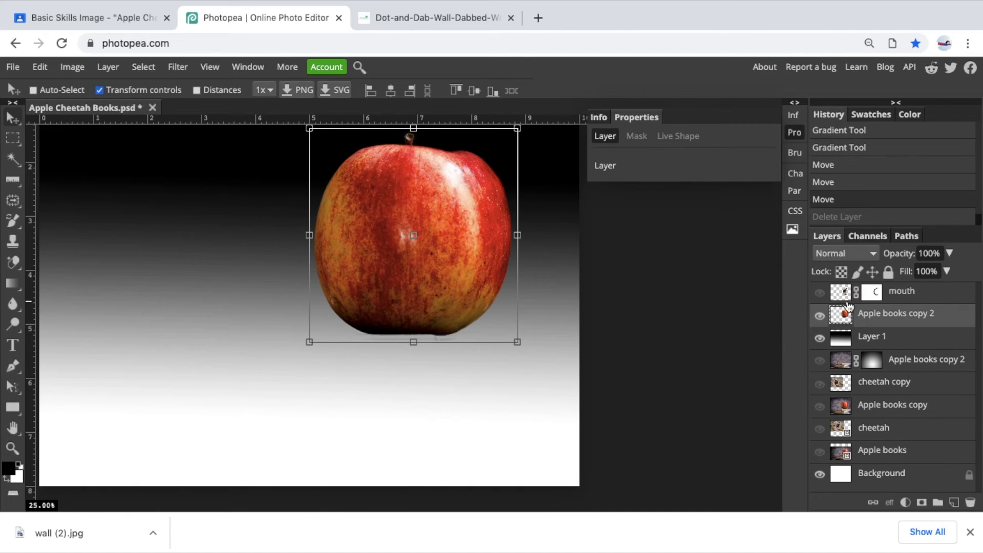
right_click(841, 316)
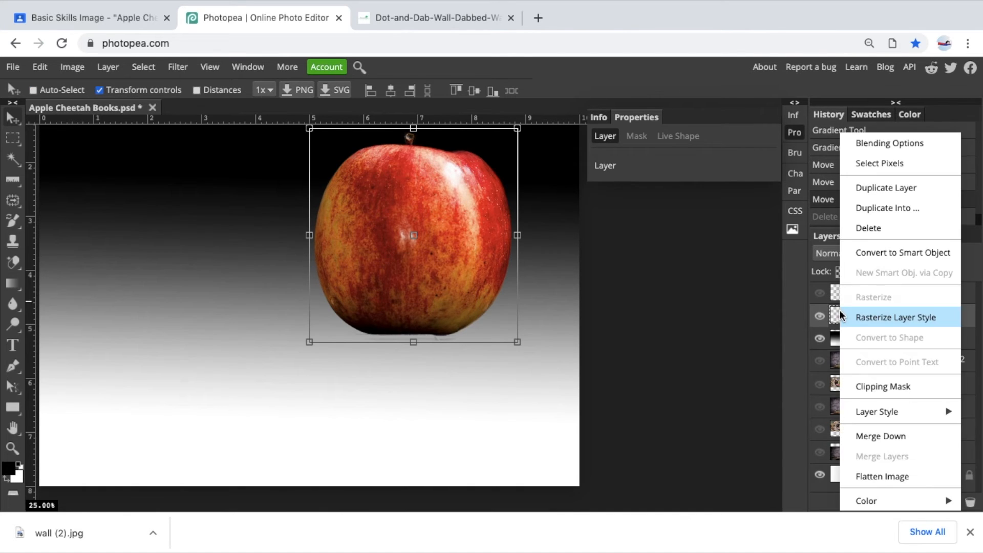
left_click(874, 199)
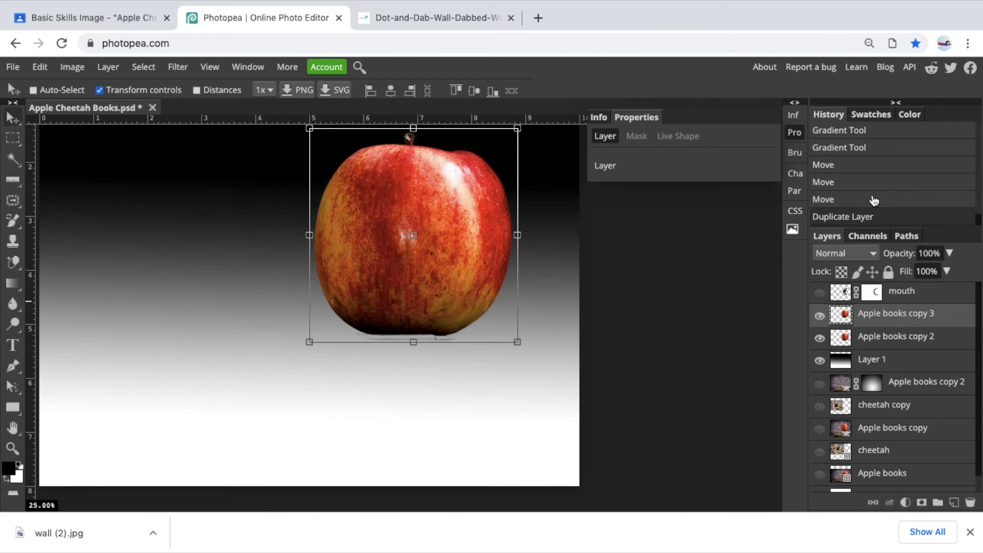
left_click(842, 345)
Flip the whole image vertically and undo that flip.
left_click(72, 67)
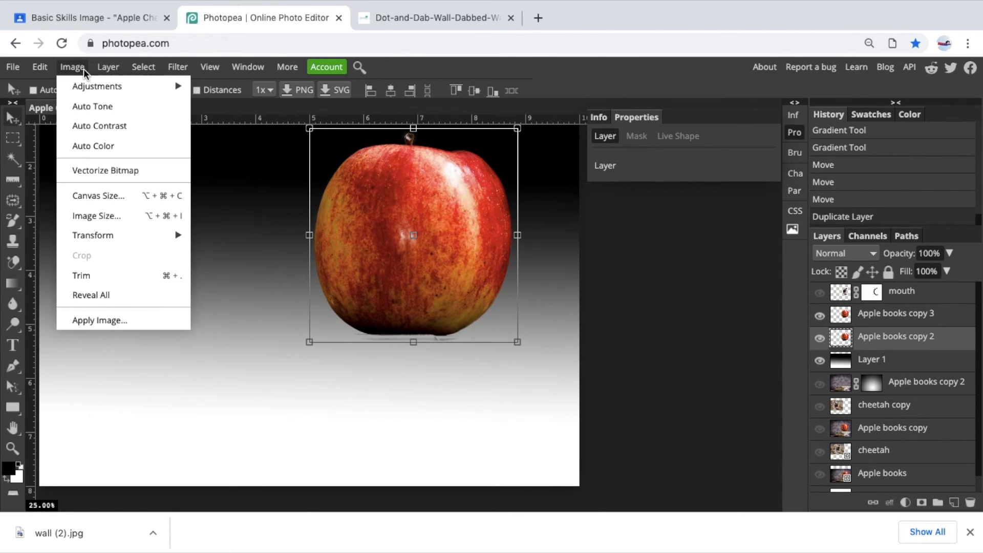
mouse_move(190, 234)
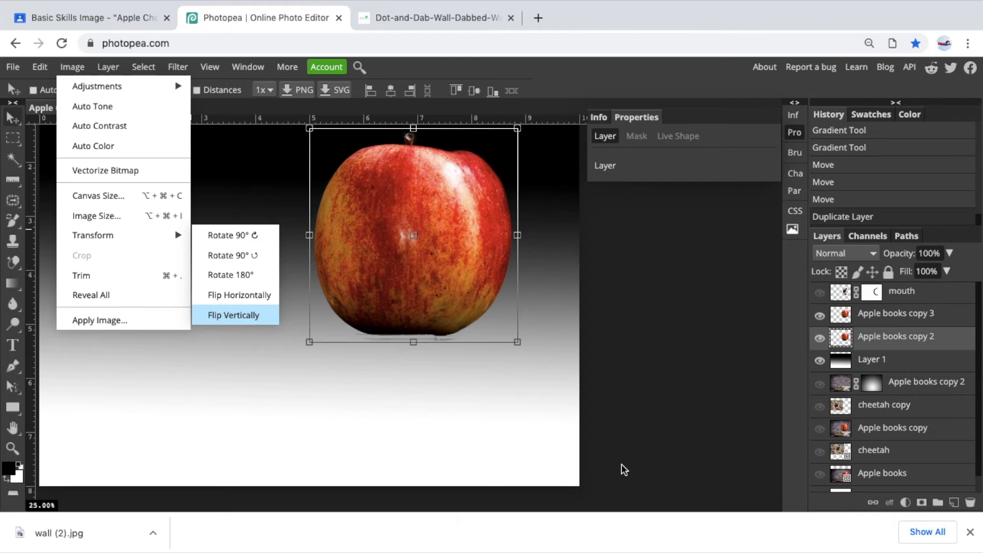
key("Return")
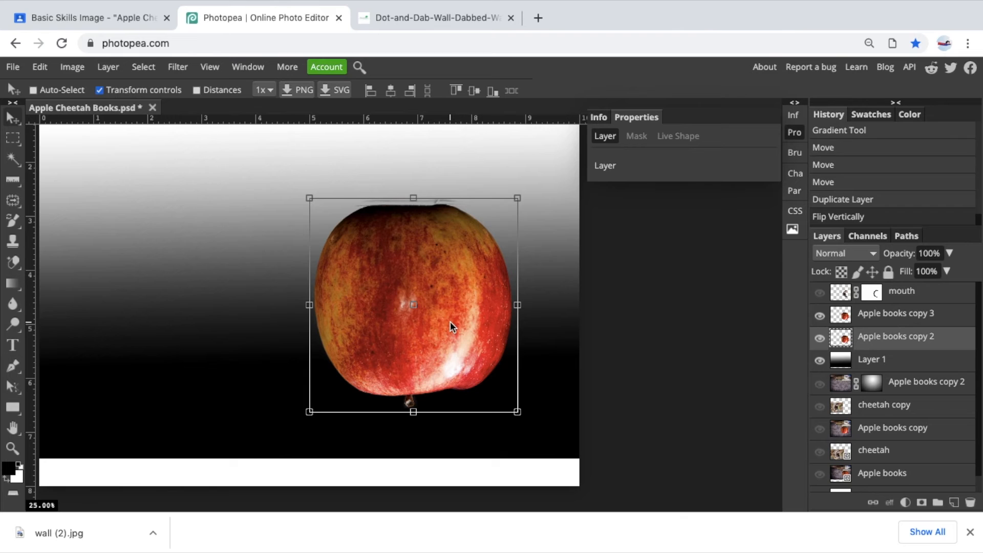
left_click(41, 68)
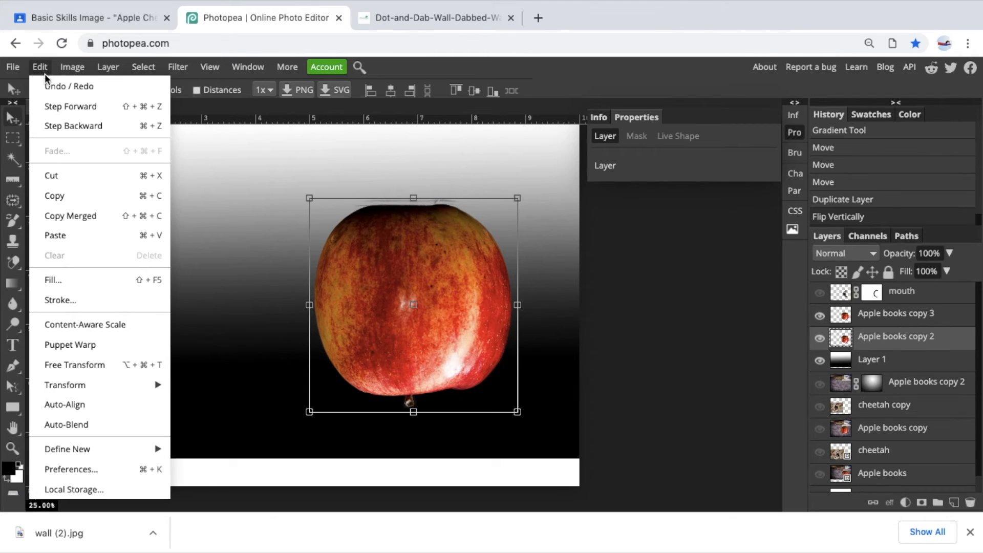
left_click(51, 92)
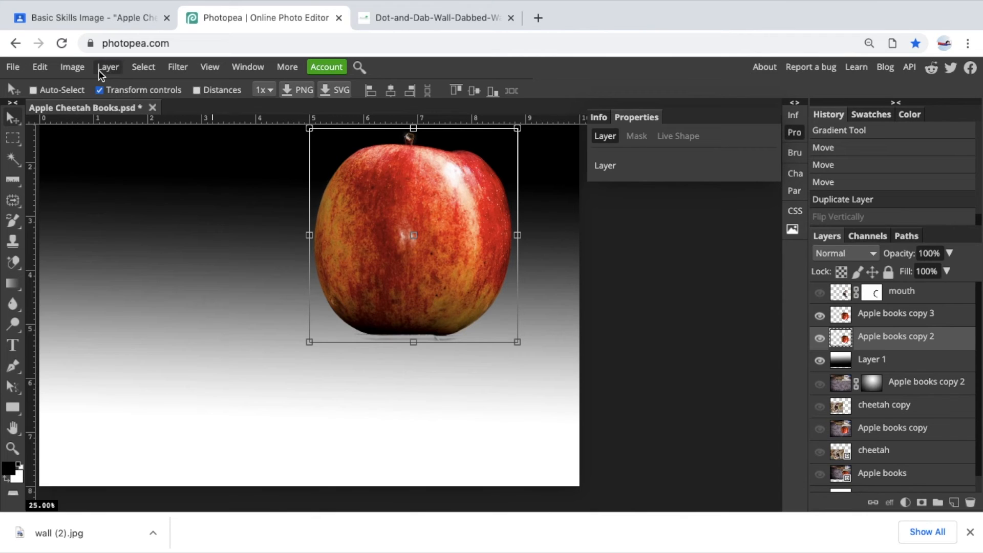
Flip only the lower apple copy vertically.
left_click(83, 68)
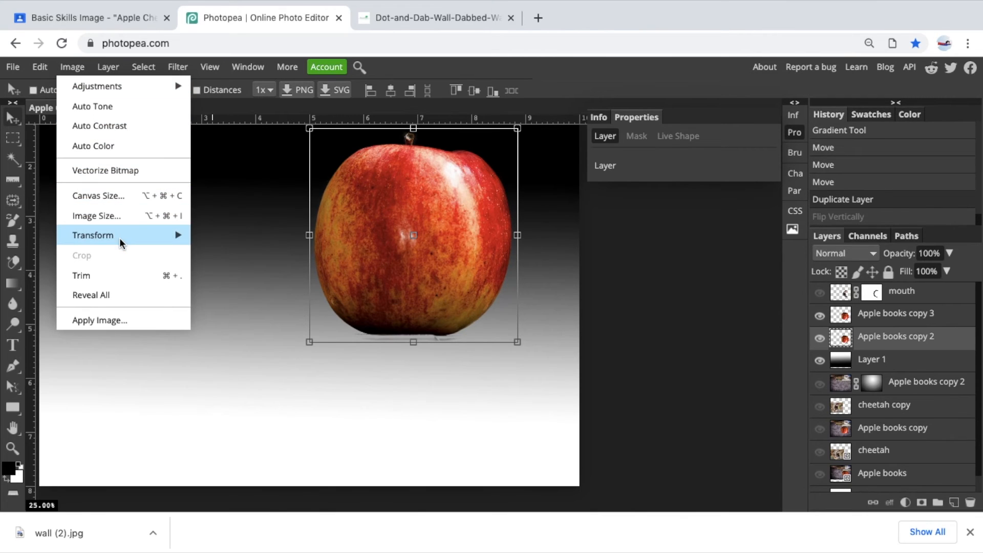
mouse_move(119, 238)
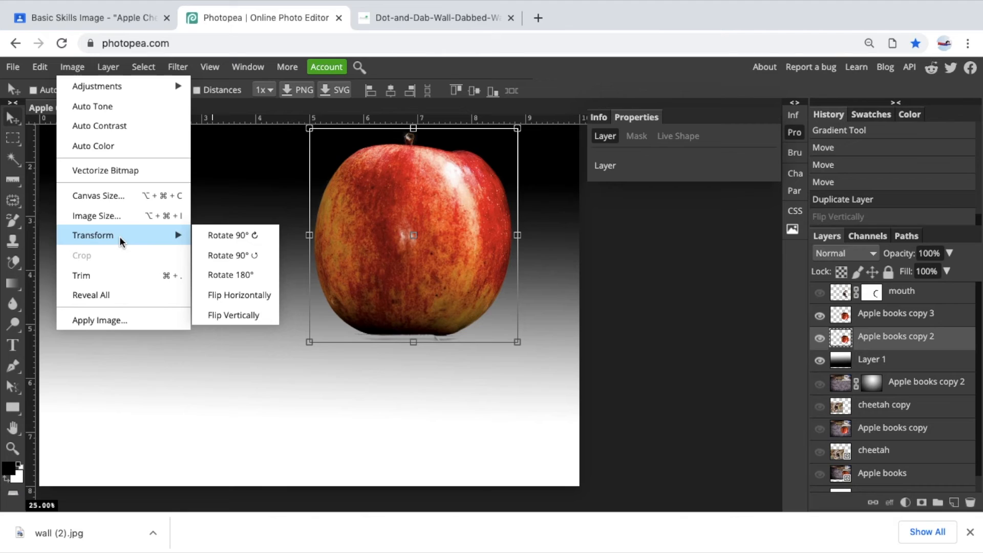
left_click(106, 68)
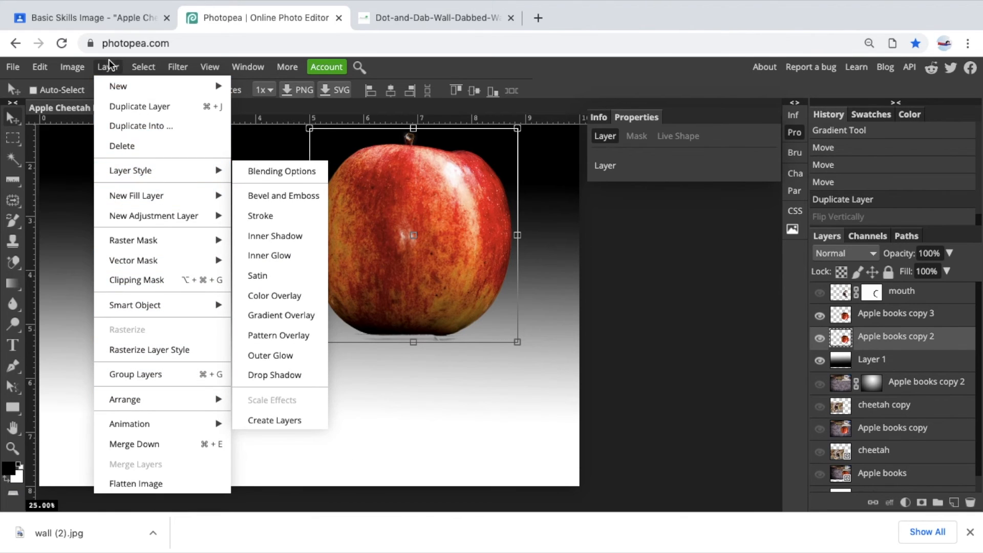
mouse_move(42, 67)
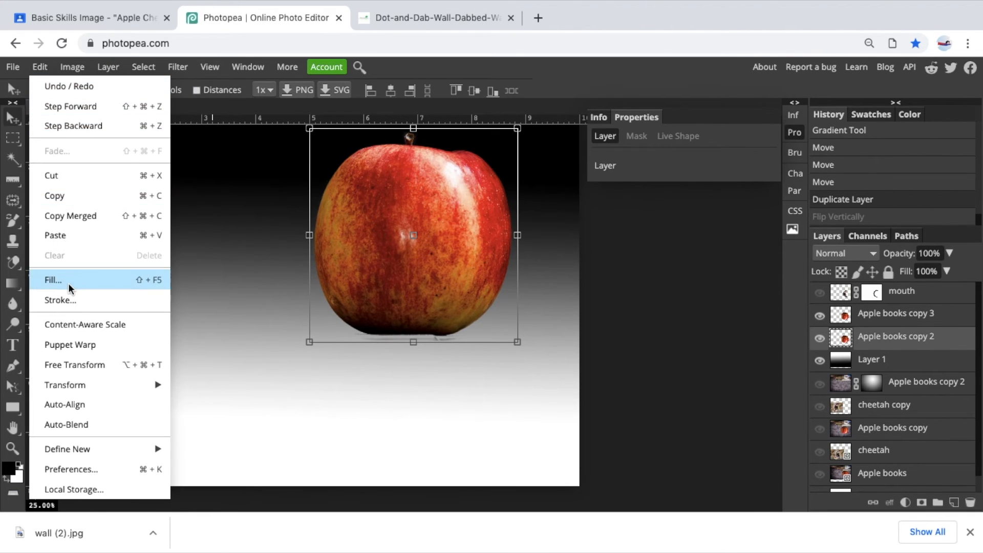
mouse_move(84, 384)
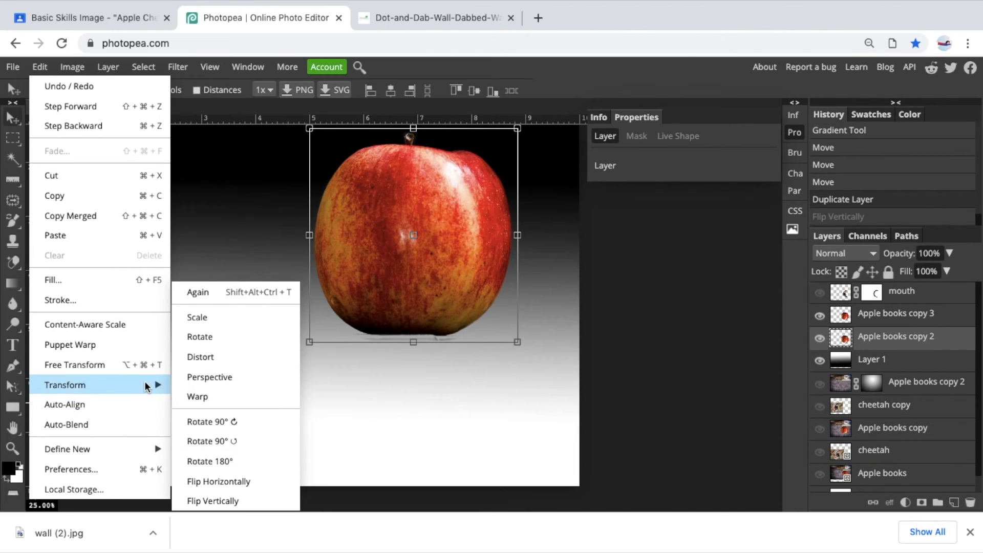
left_click(222, 499)
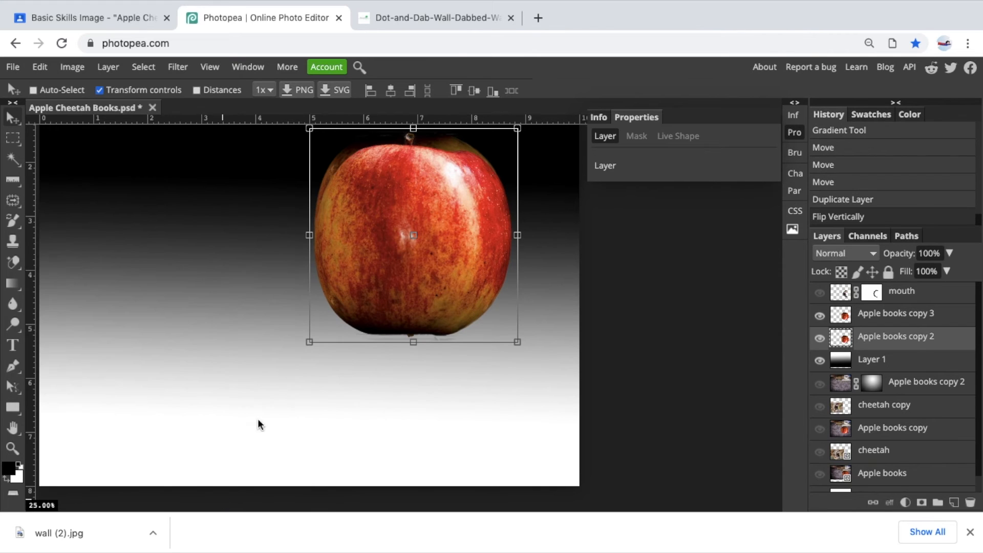
Move the flipped apple down beneath the upright one so their bases meet like a reflection.
left_click_drag(431, 194, 426, 344)
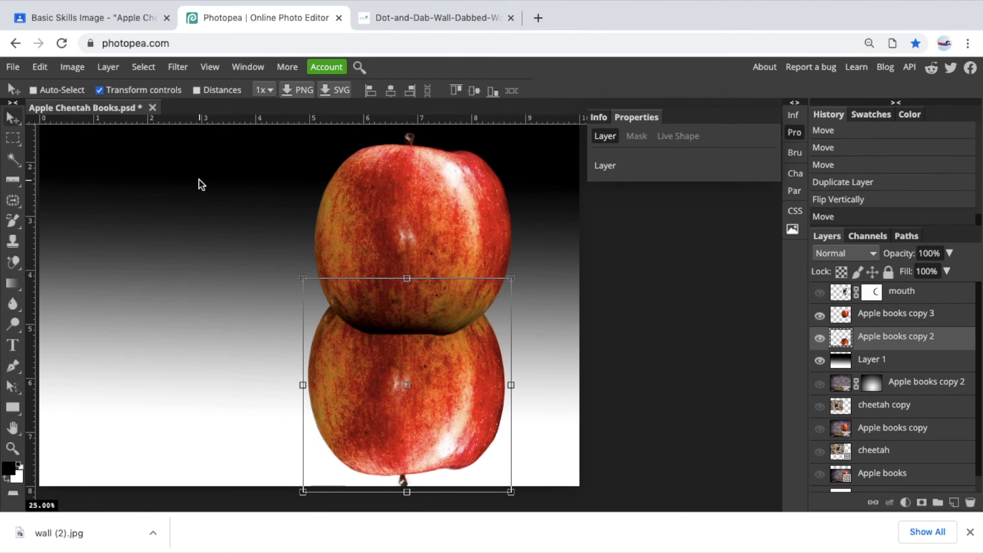
left_click(72, 67)
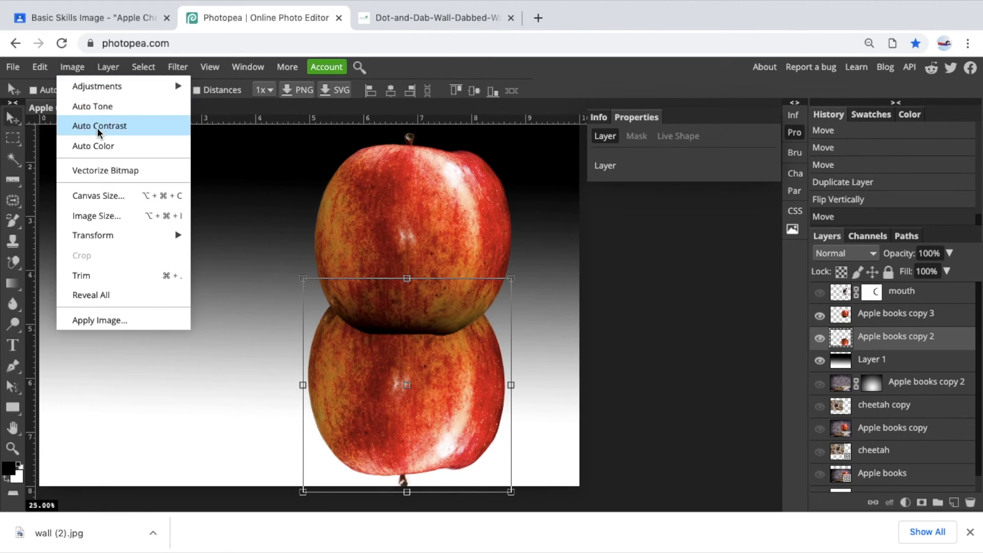
mouse_move(114, 237)
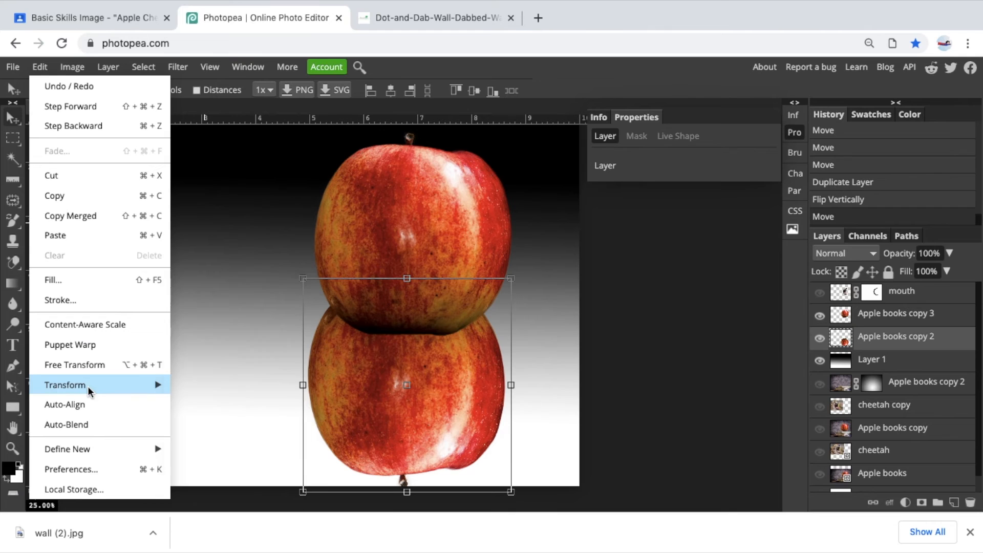
left_click(373, 382)
left_click_drag(458, 359, 461, 410)
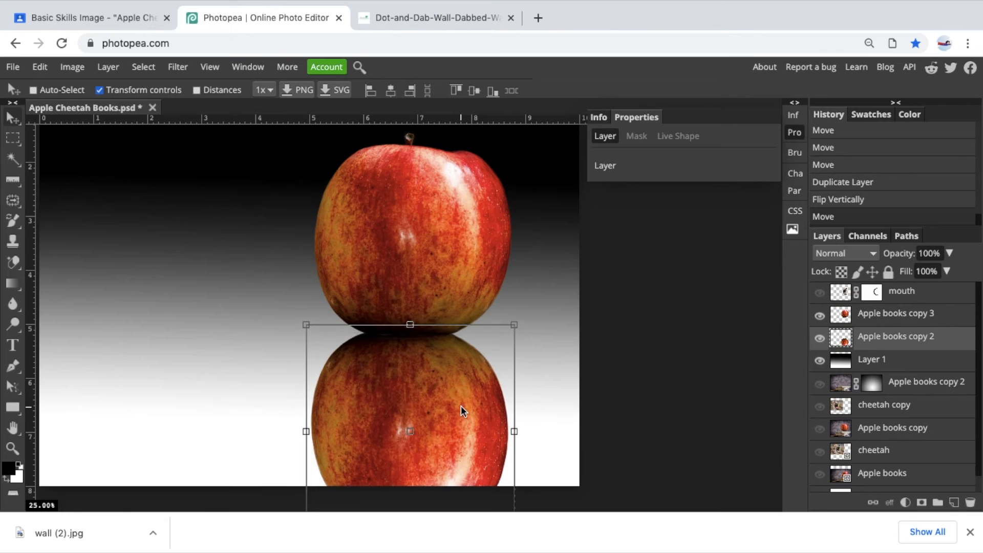
Lower the flipped apple layer's opacity to 34% and restore it to 100%.
left_click(949, 253)
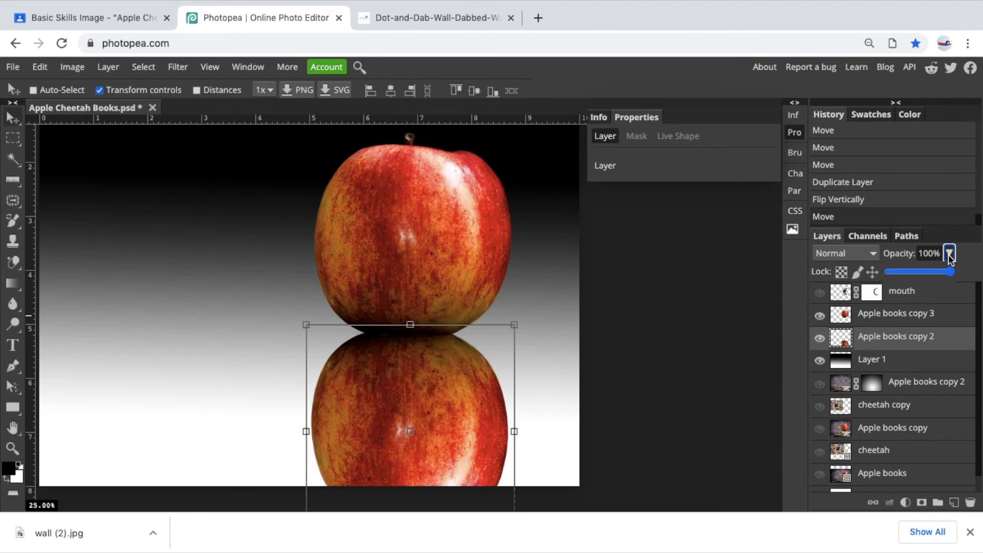
left_click_drag(950, 272, 910, 273)
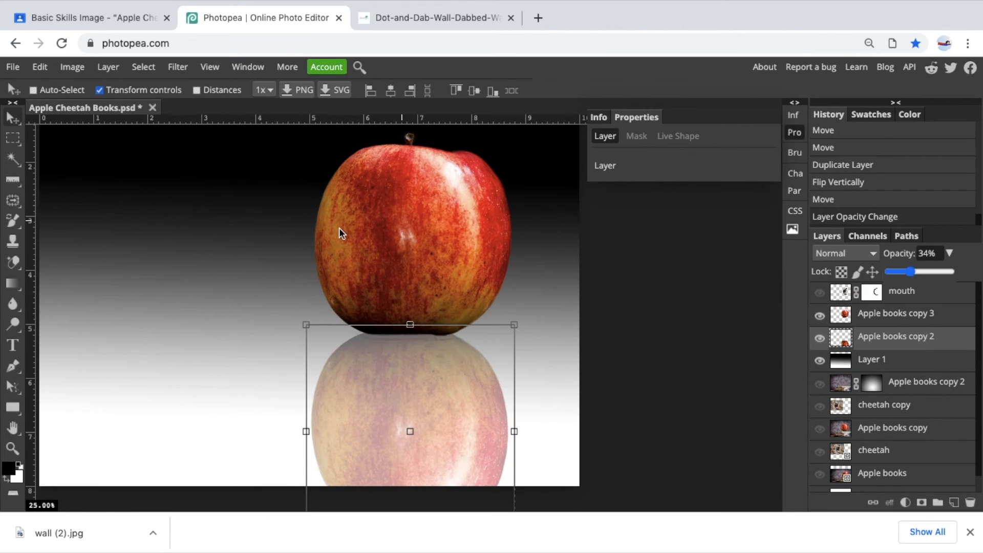
left_click(14, 139)
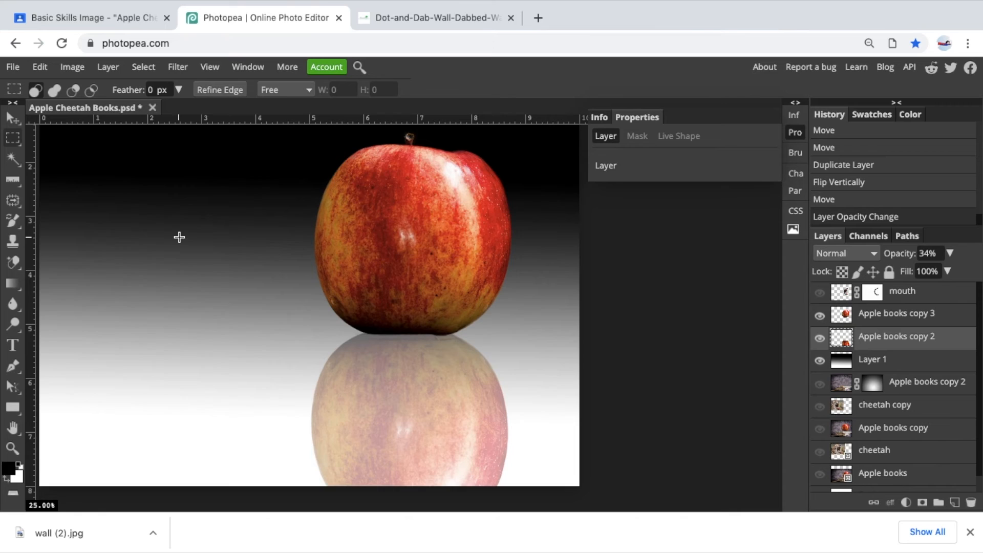
scroll(179, 237, "left", 3)
scroll(179, 238, "up", 1)
scroll(179, 237, "right", 1)
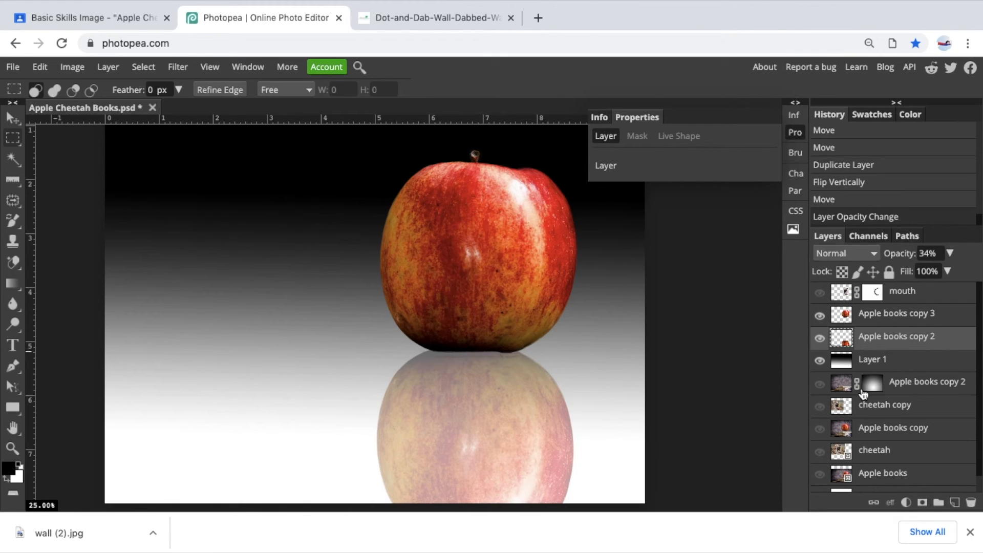
left_click(949, 253)
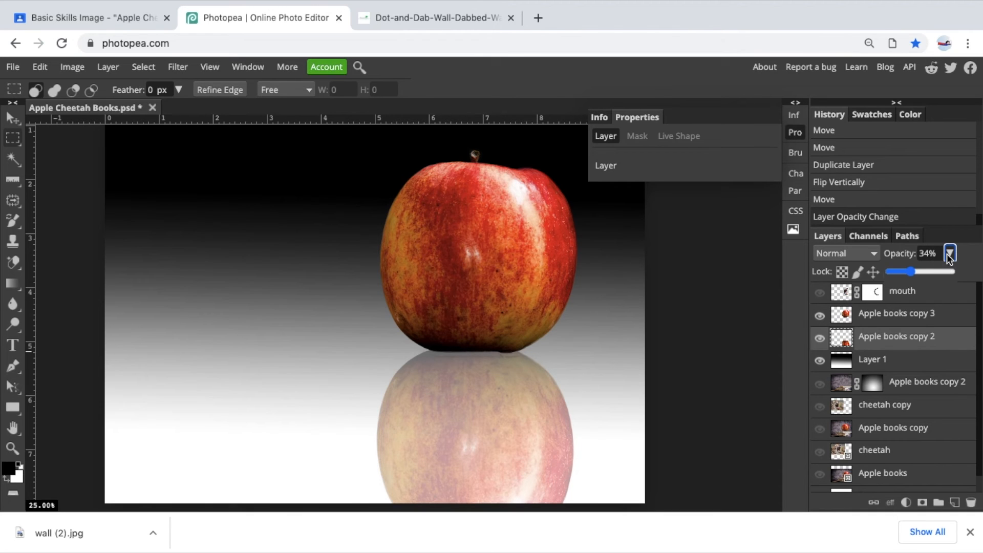
left_click_drag(935, 273, 973, 272)
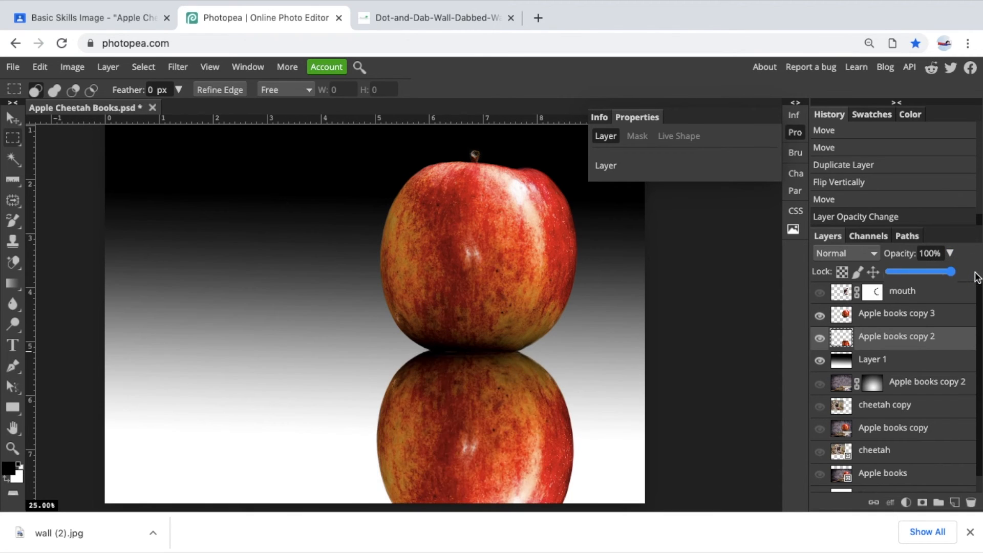
Add a raster mask to the flipped apple layer and fill it with a vertical Linear black-to-white gradient that fades the reflection toward the bottom.
left_click(144, 67)
mouse_move(108, 67)
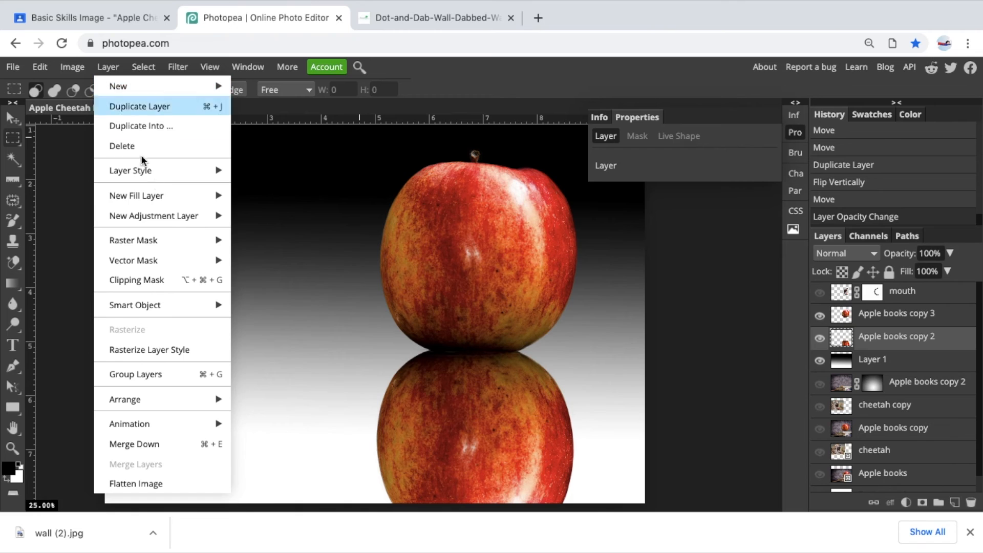
left_click(256, 242)
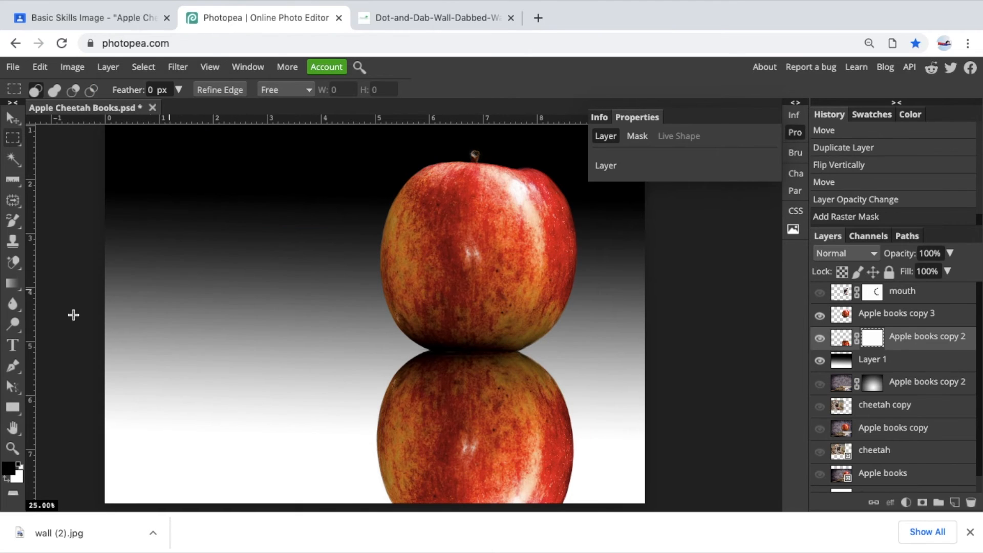
left_click(17, 287)
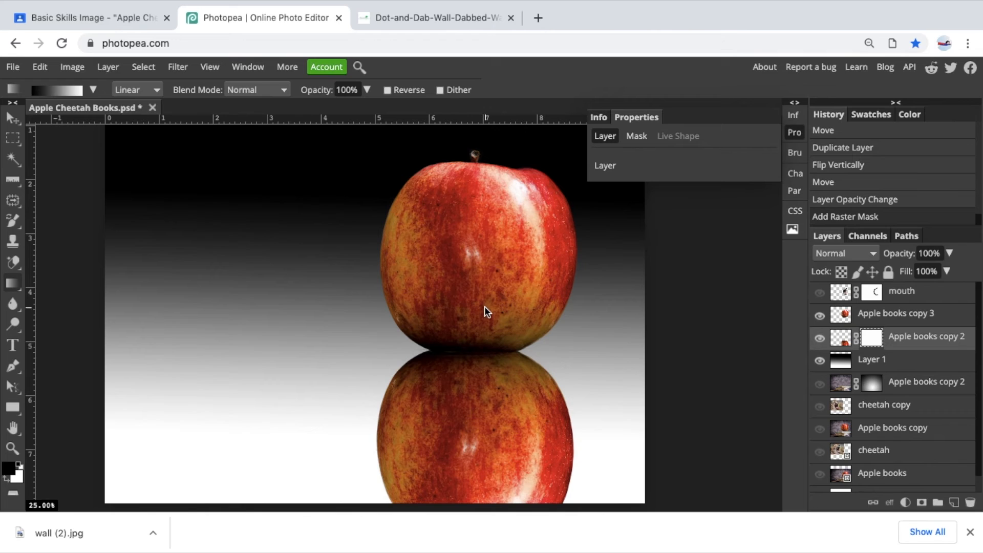
left_click_drag(479, 354, 478, 490)
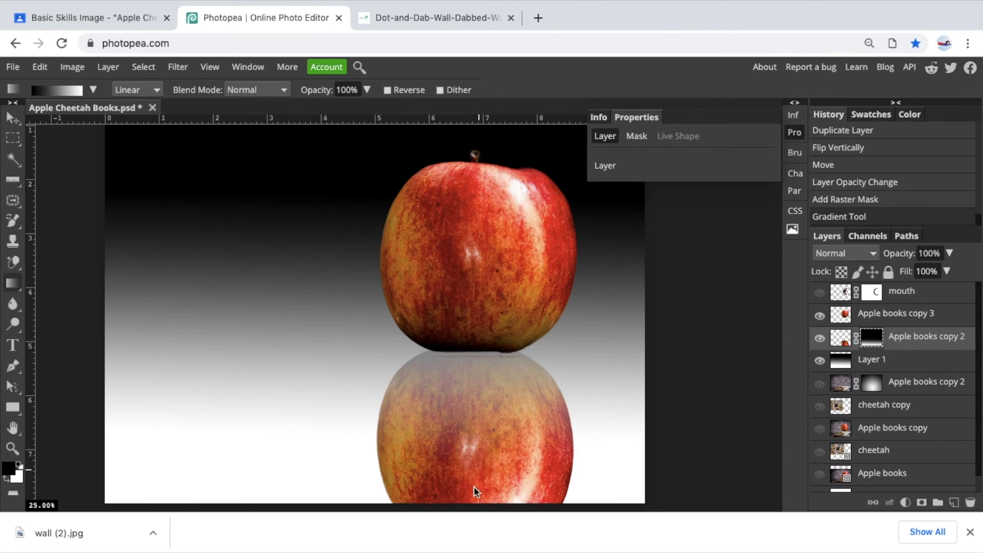
left_click_drag(472, 496, 472, 267)
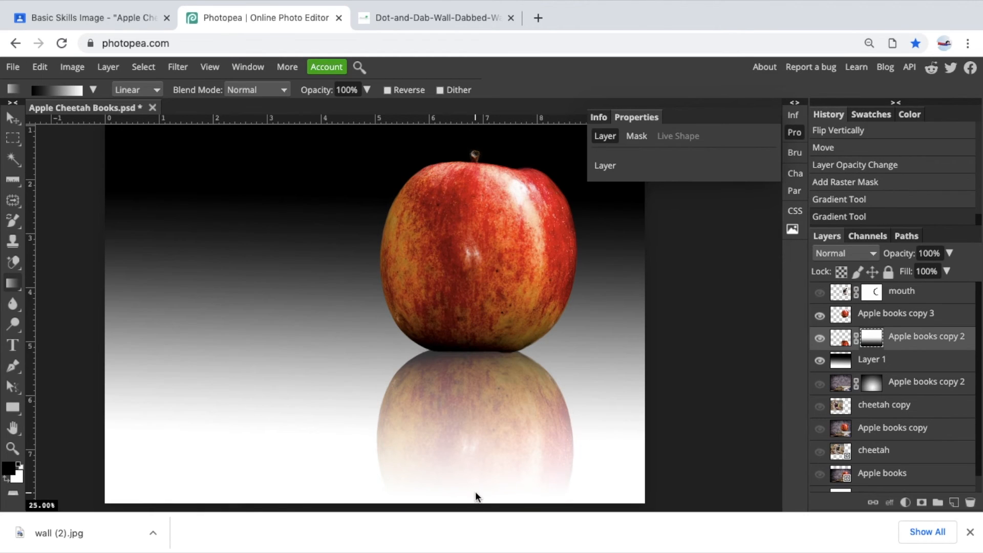
Redraw the reflection's mask gradient vertically from just below the canvas edge up into the upright apple for a softer fade.
scroll(475, 490, "down", 1)
scroll(475, 492, "down", 2)
left_click_drag(469, 468, 466, 304)
left_click_drag(483, 449, 478, 269)
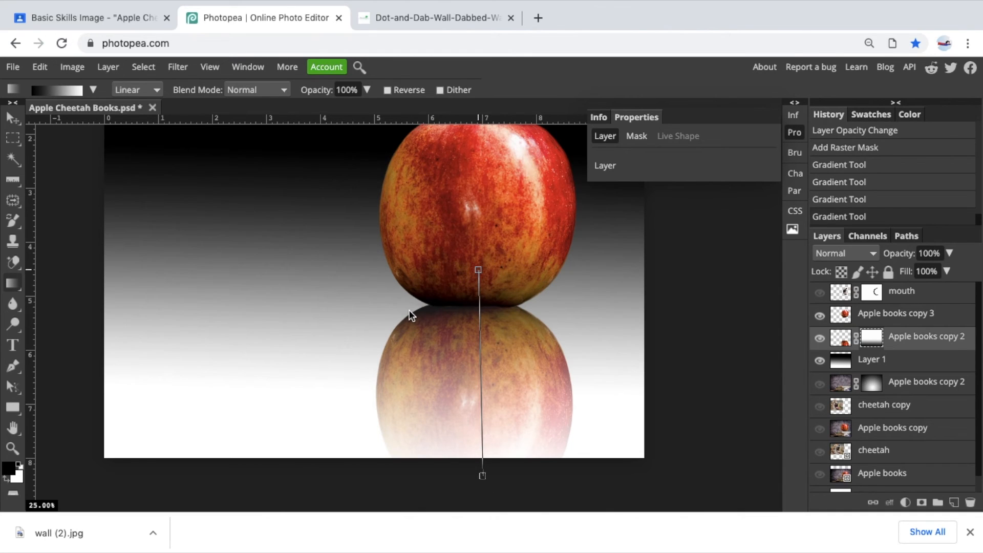
Toggle the visibility of the reflected apple and the gradient background layer to compare the image with and without each.
scroll(410, 309, "up", 3)
left_click(820, 338)
left_click(820, 338)
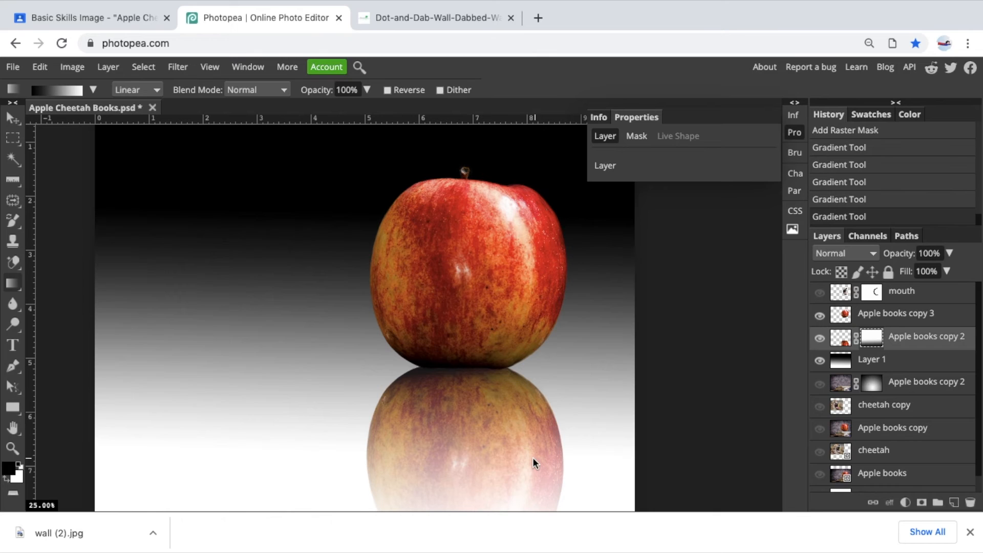
left_click(820, 361)
left_click(819, 361)
left_click(820, 361)
left_click(820, 361)
Blur the upright apple on the Apple books copy 3 layer with a 400-size Blur brush at 50% strength.
right_click(17, 310)
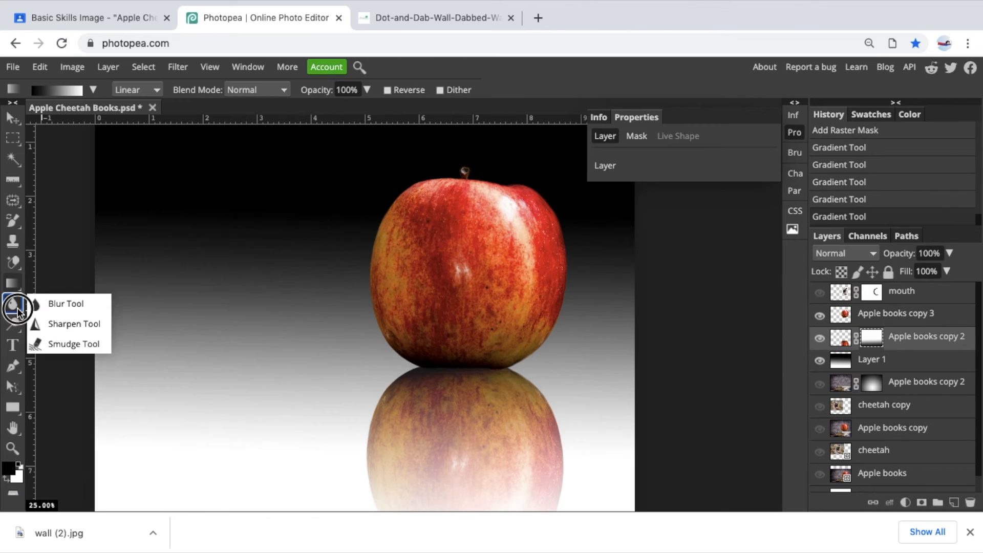
left_click(64, 303)
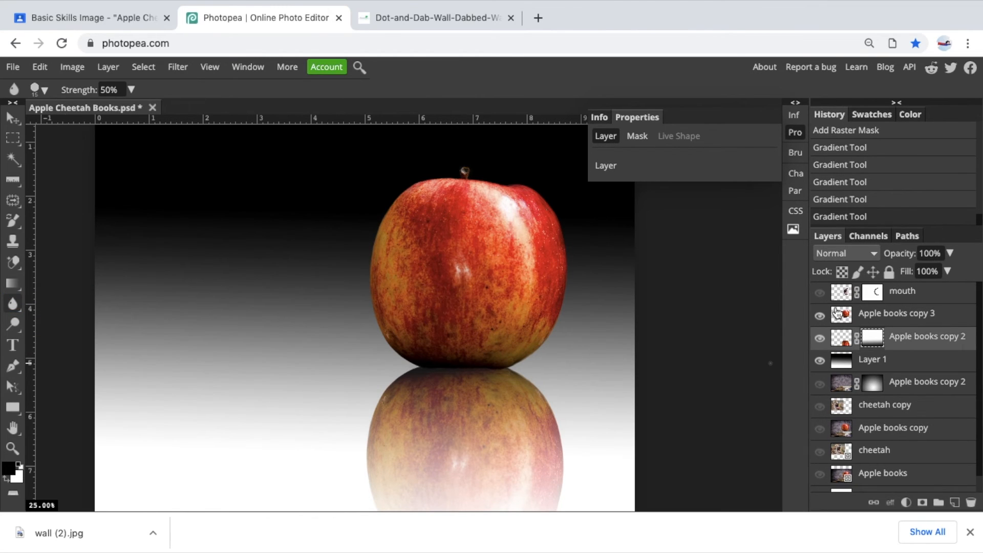
left_click(821, 296)
left_click(821, 296)
left_click(842, 318)
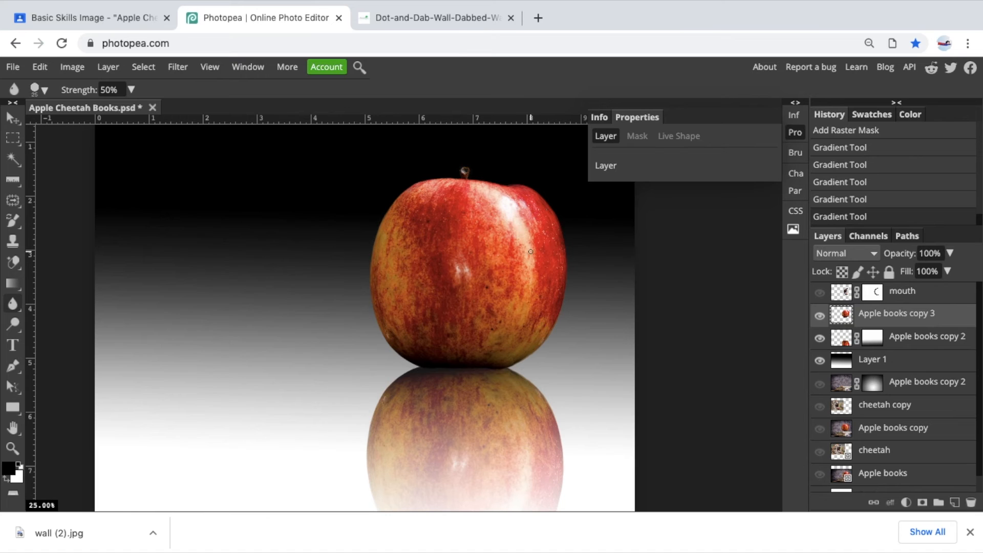
key("bracketright")
key("bracketright")
key("bracketright")
key("bracketright")
key("bracketright")
key("bracketright")
key("bracketright")
key("bracketright")
scroll(531, 251, "up", 3)
scroll(530, 251, "right", 3)
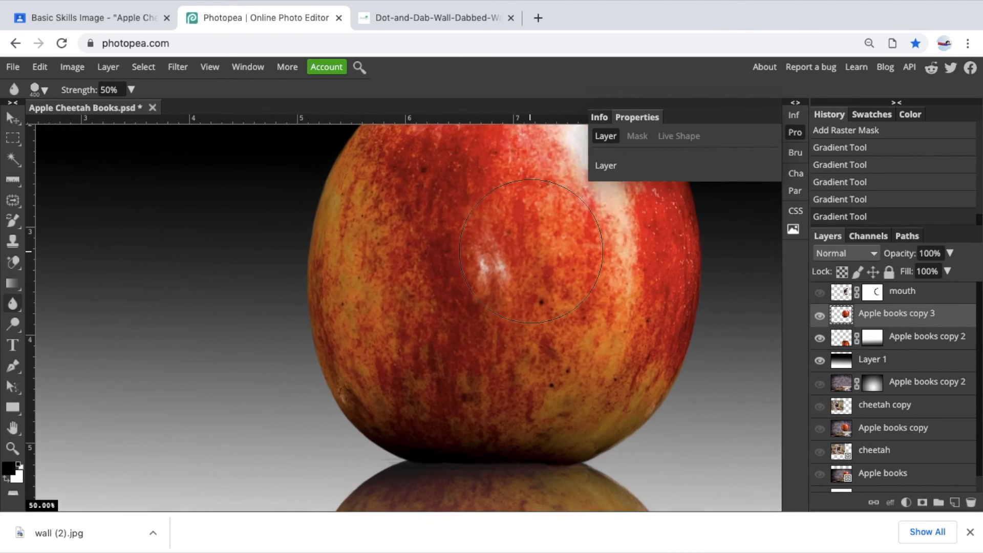
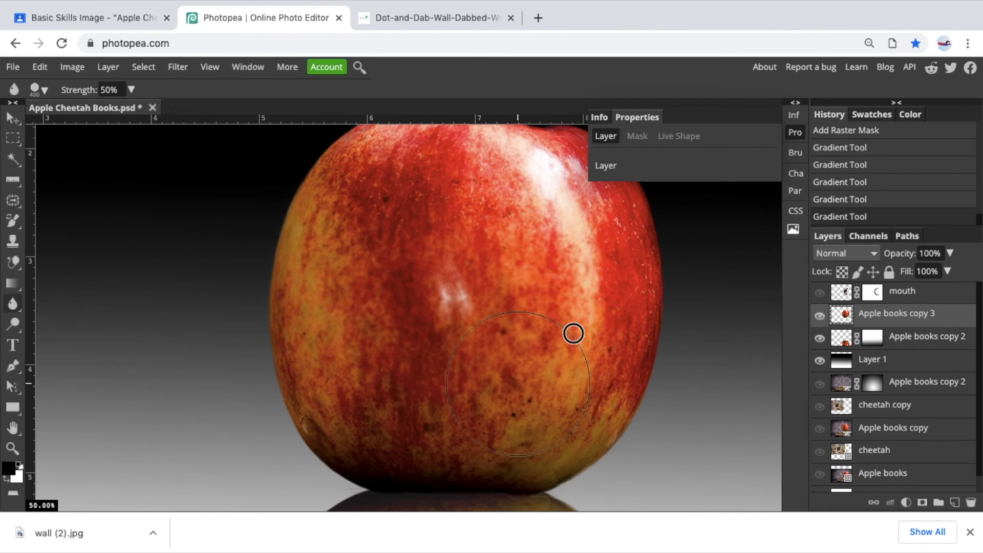
left_click(440, 303)
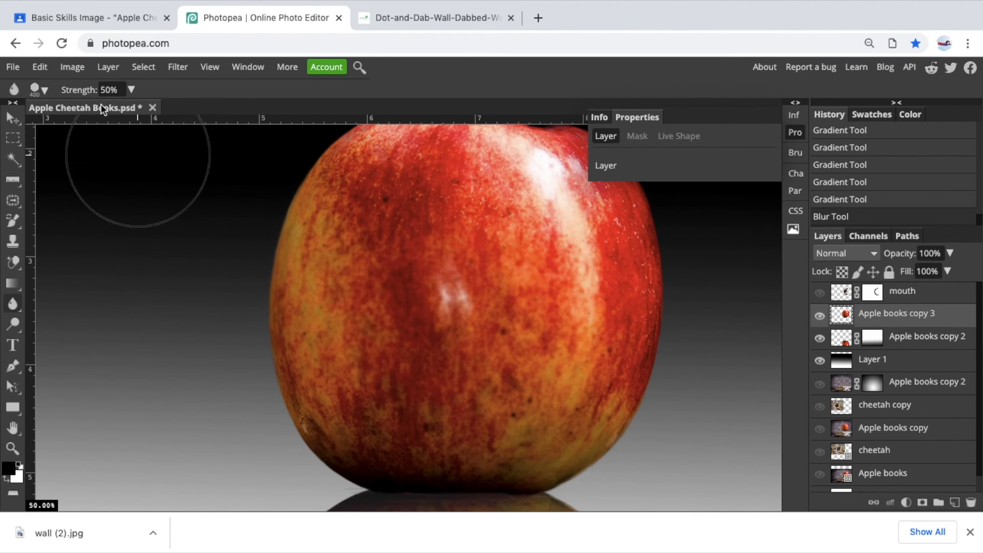
Try a Blur stroke on the apple at 100% strength, and undo both blur strokes.
left_click(131, 91)
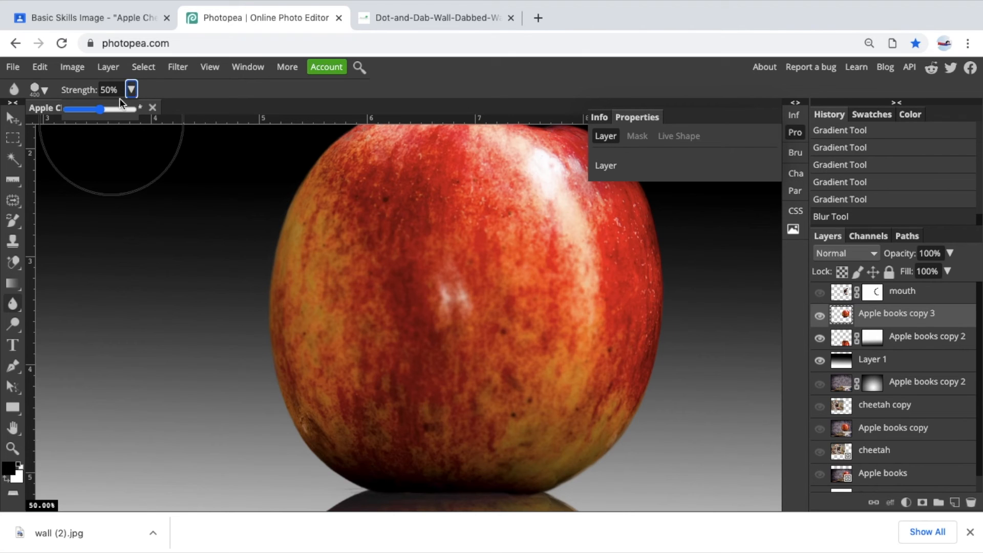
left_click_drag(107, 112, 153, 115)
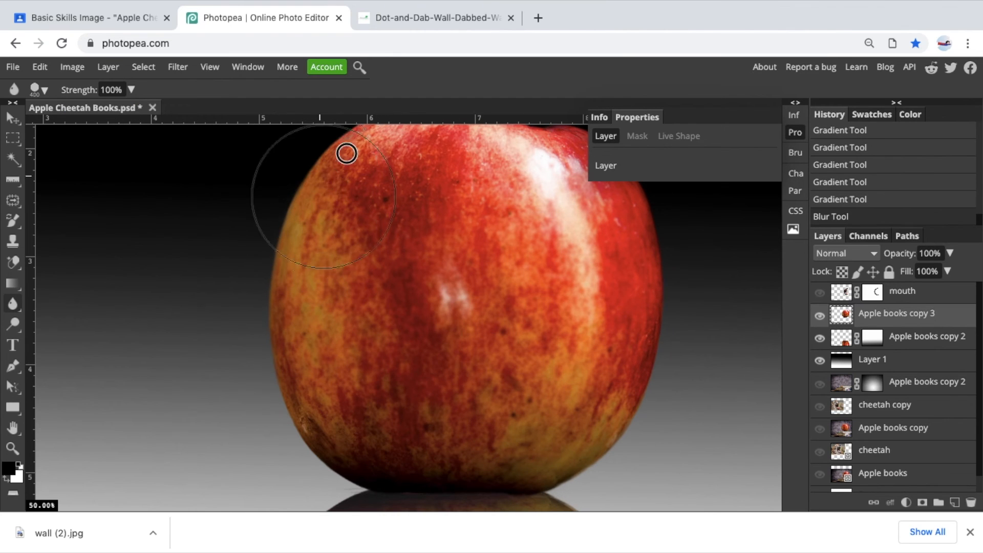
left_click_drag(365, 256, 364, 261)
key("ctrl+z")
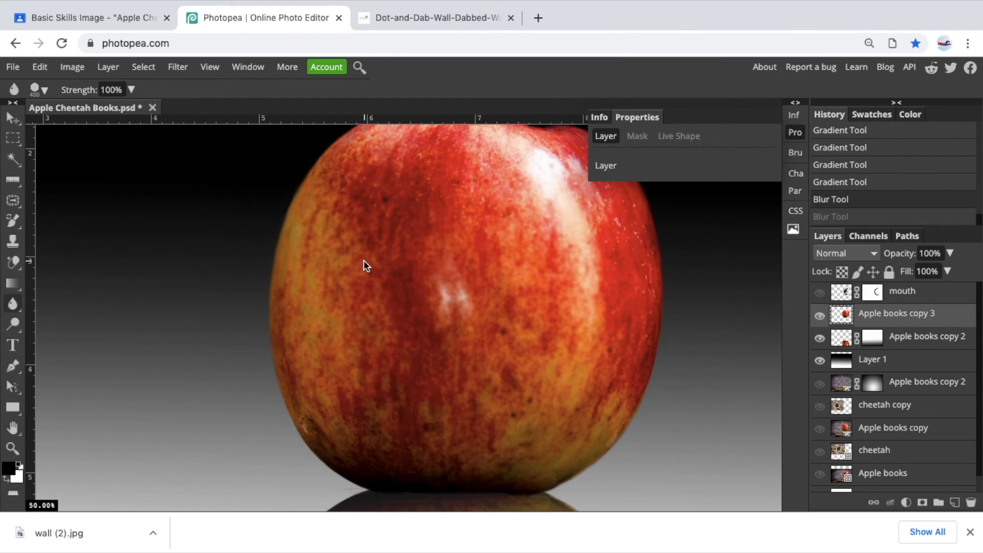
key("ctrl+z")
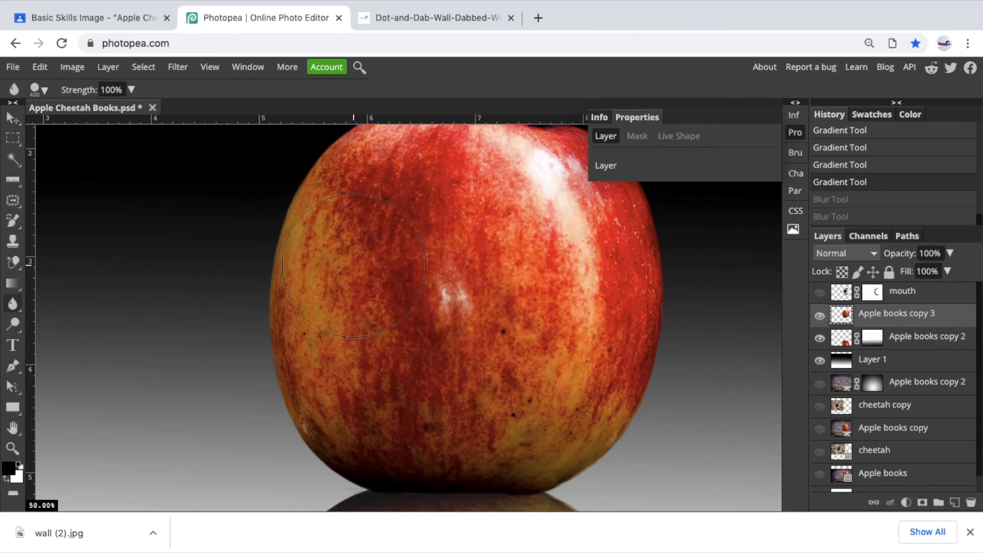
Try the Sharpen tool with an enlarged brush at 50% strength on the apple's surface, and undo it.
left_click(13, 306)
left_click(66, 327)
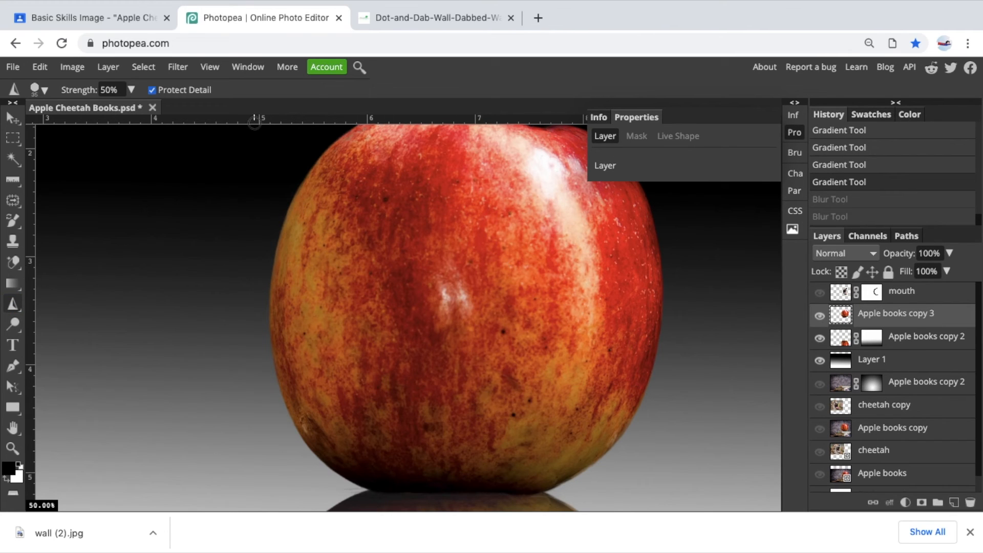
key("bracketright")
key("bracketright")
key("bracketright")
key("bracketright")
key("bracketright")
key("bracketright")
mouse_move(509, 238)
left_mouse_down()
mouse_move(543, 257)
mouse_move(495, 230)
mouse_move(520, 239)
mouse_move(558, 291)
mouse_move(543, 327)
mouse_move(467, 275)
mouse_move(574, 244)
mouse_move(488, 294)
mouse_move(524, 261)
mouse_move(556, 327)
mouse_move(494, 295)
mouse_move(529, 258)
mouse_move(554, 311)
mouse_move(471, 309)
mouse_move(495, 253)
mouse_move(558, 259)
mouse_move(532, 315)
mouse_move(476, 279)
mouse_move(491, 258)
mouse_move(562, 292)
mouse_move(515, 323)
mouse_move(505, 268)
mouse_move(563, 255)
mouse_move(587, 289)
mouse_move(508, 296)
mouse_move(535, 251)
mouse_move(583, 262)
mouse_move(556, 299)
mouse_move(415, 304)
left_mouse_up()
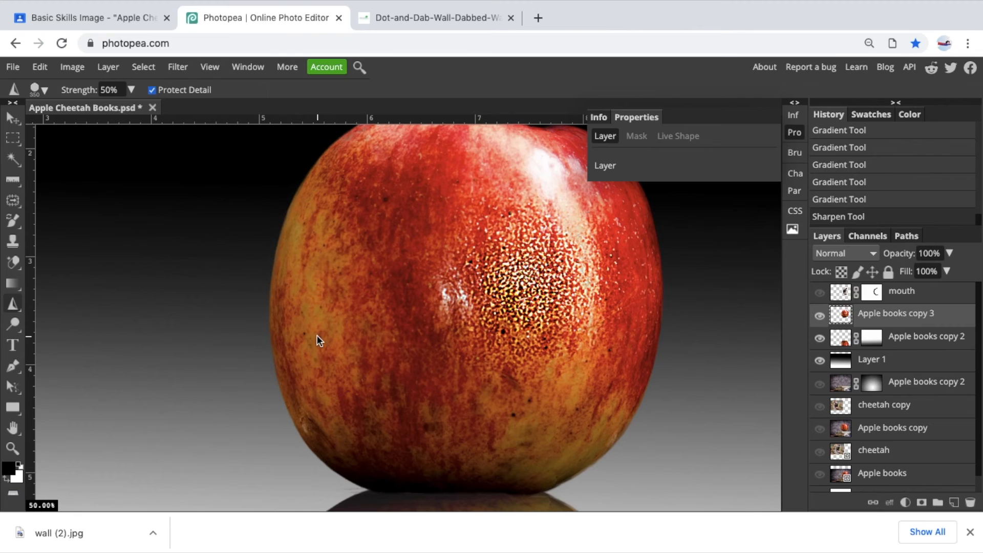
key("ctrl+z")
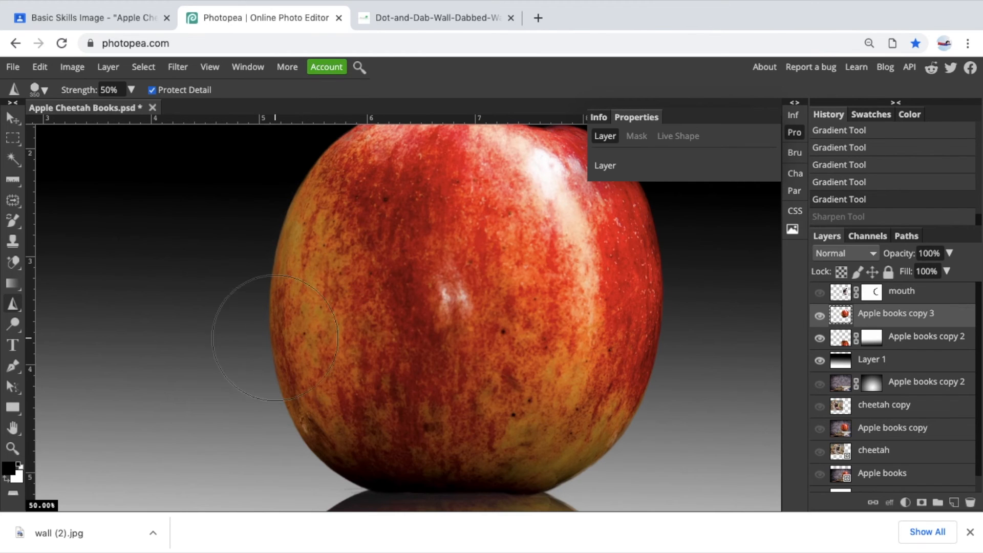
Try the Smudge tool at 50% strength across the apple's left side and edge, and undo the smudge.
right_click(12, 304)
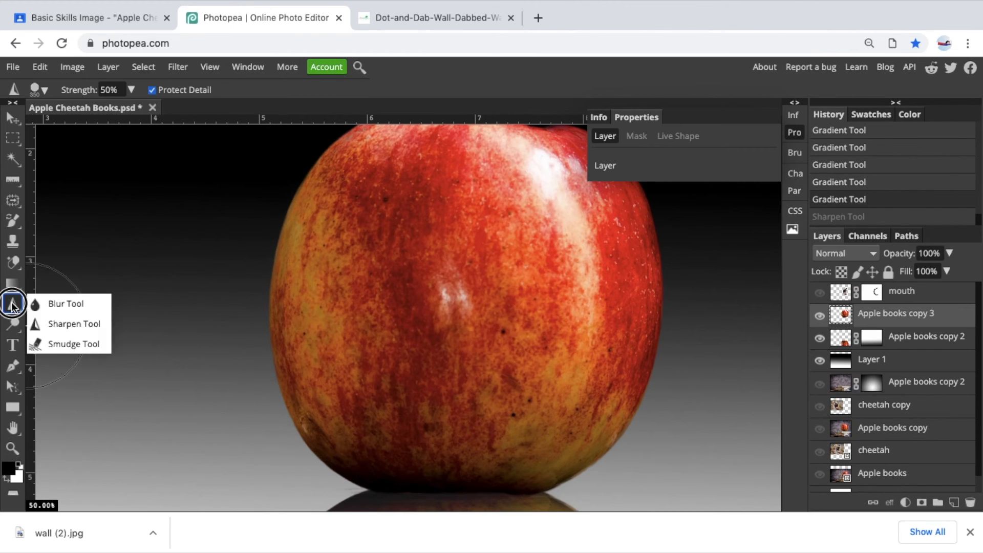
left_click(64, 343)
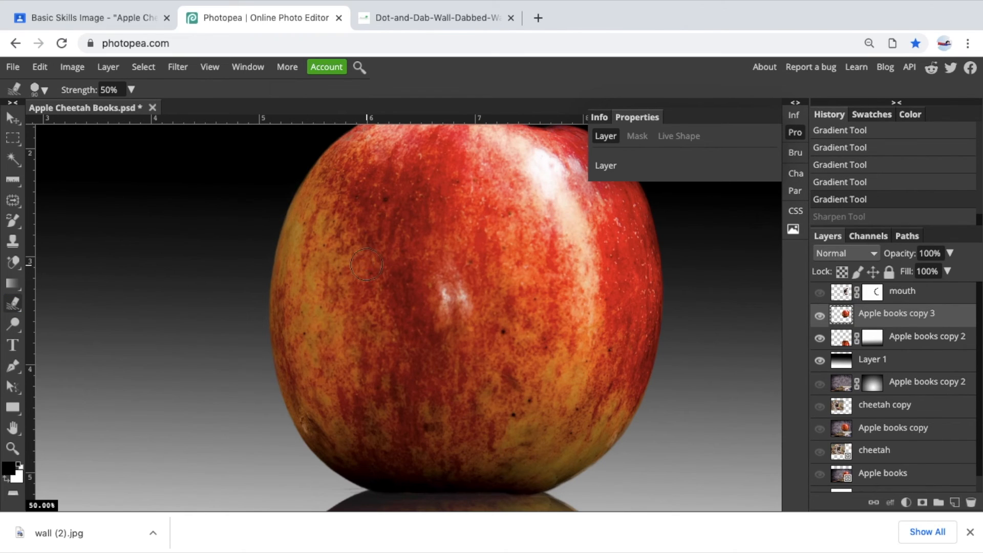
mouse_move(395, 296)
left_mouse_down()
mouse_move(248, 353)
mouse_move(230, 345)
mouse_move(237, 360)
left_mouse_up()
mouse_move(255, 284)
left_mouse_down()
mouse_move(292, 248)
mouse_move(330, 231)
mouse_move(405, 237)
left_mouse_up()
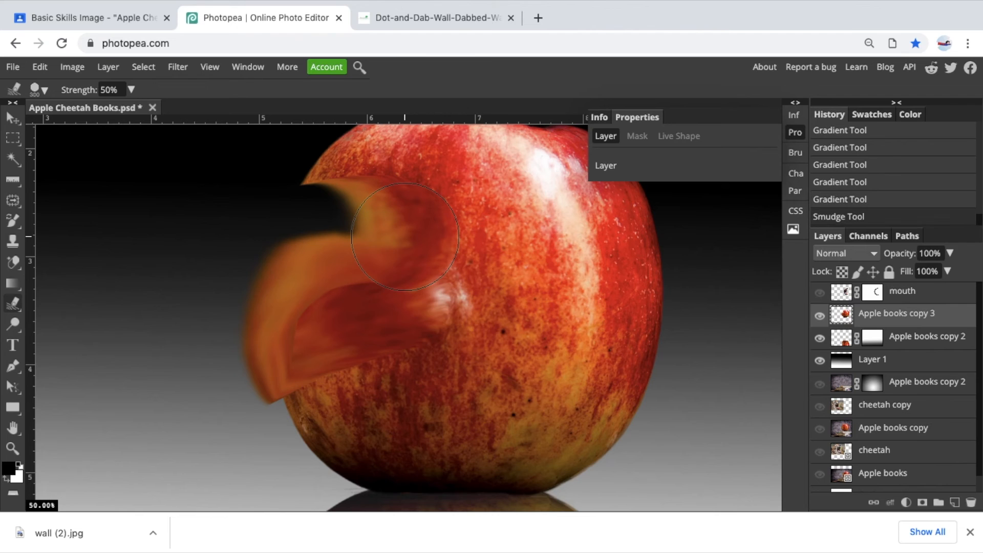
key("ctrl+z")
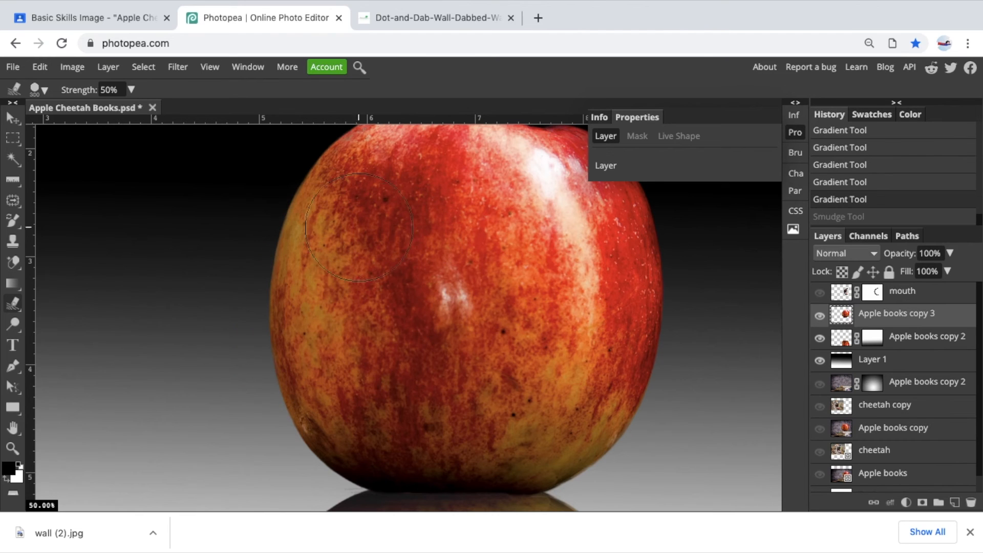
Set the Smudge strength to 6%, undo a trial smudge on the apple's left edge, and smudge its right edge.
left_click(132, 91)
left_click_drag(106, 113, 74, 112)
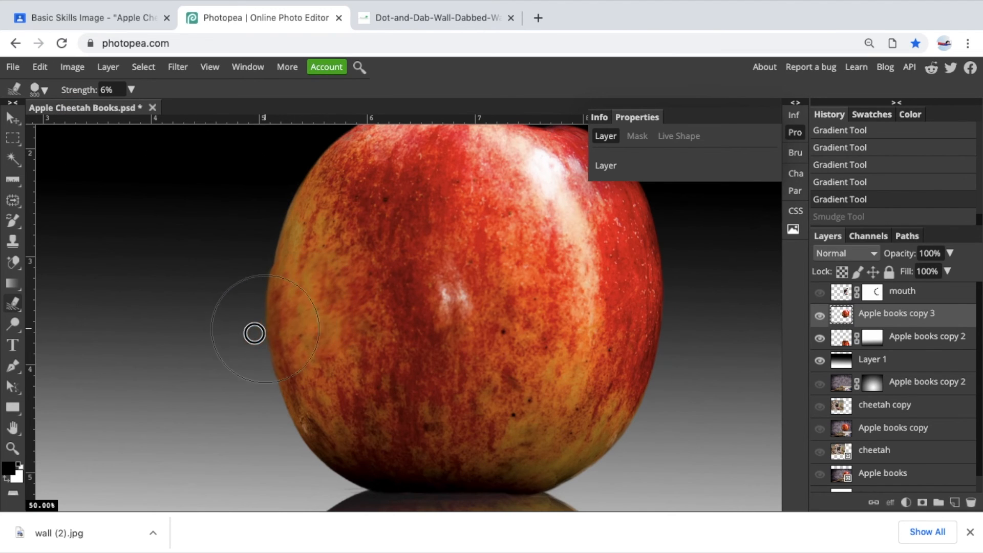
left_click_drag(239, 343, 228, 350)
key("super+z")
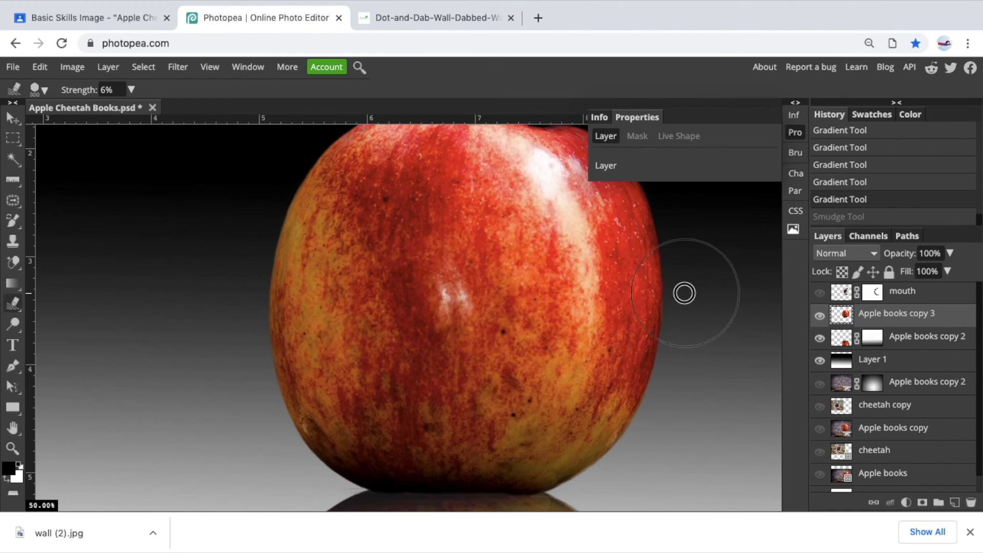
left_click_drag(684, 293, 692, 329)
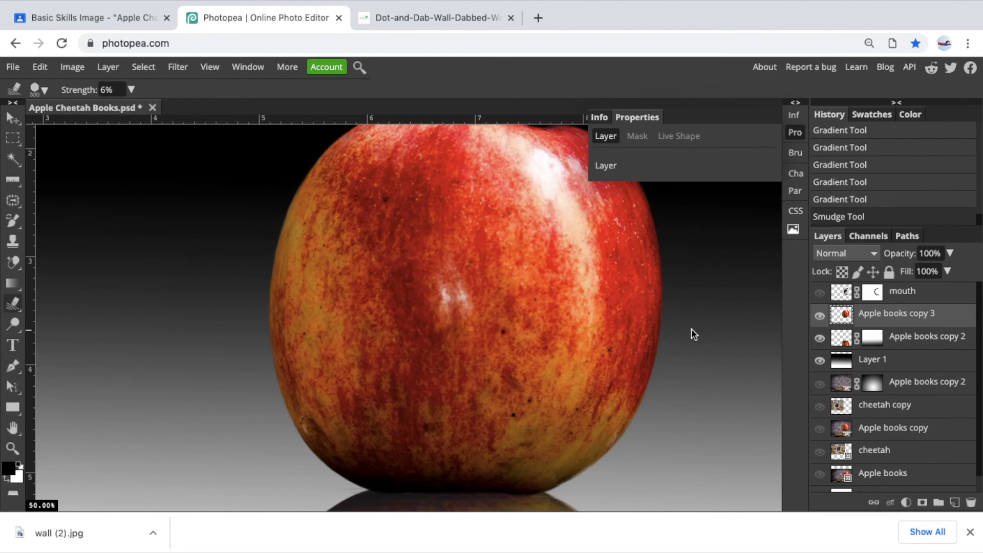
Try another light smudge on the apple's right edge with the large brush, and undo it.
scroll(691, 328, "up", 3)
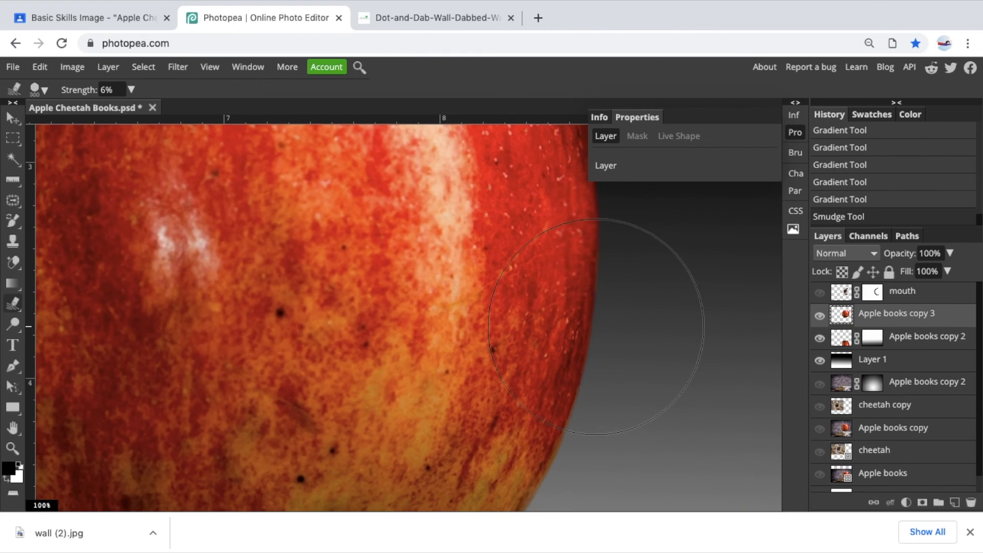
left_click_drag(595, 335, 609, 338)
key("ctrl+z")
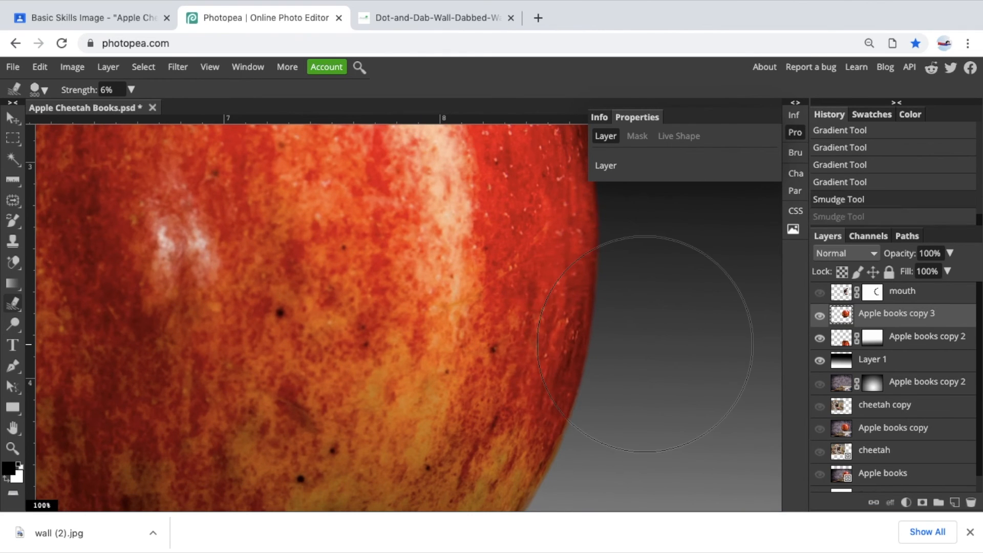
scroll(647, 347, "down", 3)
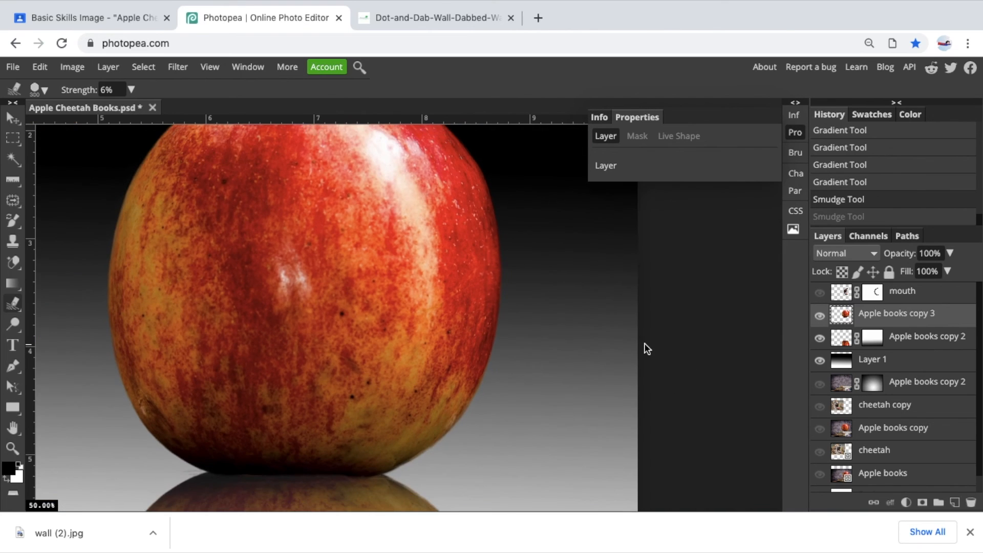
Reduce the Smudge brush size to 100, smudge the apple's right edge, and undo the last stroke.
scroll(647, 349, "up", 3)
key("bracketleft")
key("bracketleft")
key("bracketleft")
key("bracketleft")
key("bracketleft")
key("bracketleft")
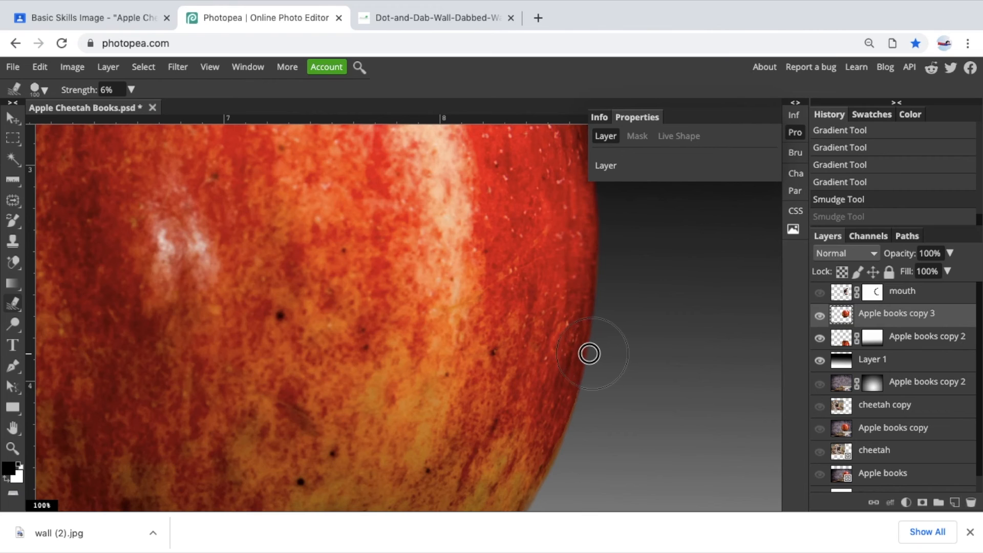
mouse_move(588, 353)
left_mouse_down()
mouse_move(600, 281)
mouse_move(596, 304)
mouse_move(556, 281)
mouse_move(542, 296)
mouse_move(602, 351)
mouse_move(603, 329)
mouse_move(516, 289)
left_mouse_up()
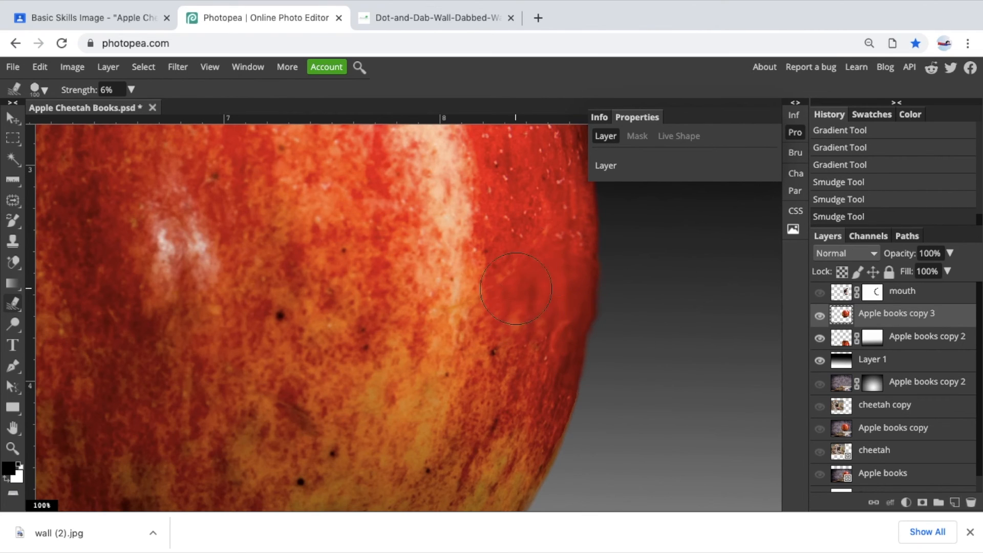
key("ctrl+z")
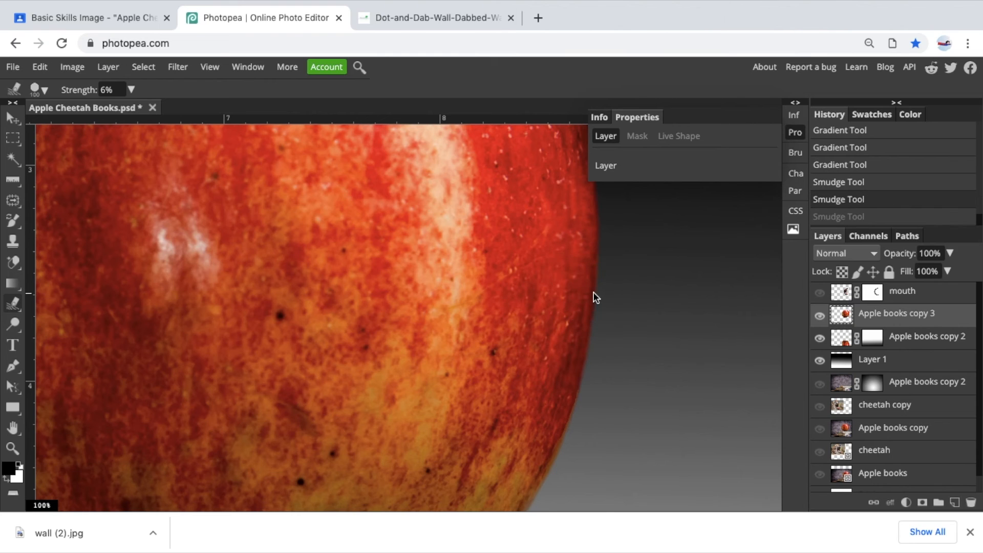
scroll(594, 297, "down", 4)
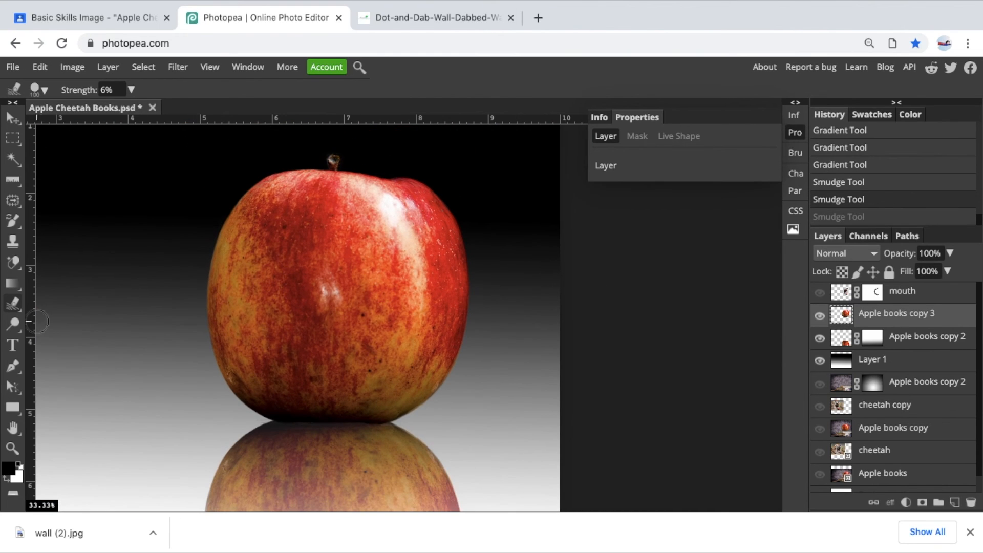
Switch from the Smudge tool back to the Blur tool, and on to the Dodge tool.
right_click(15, 305)
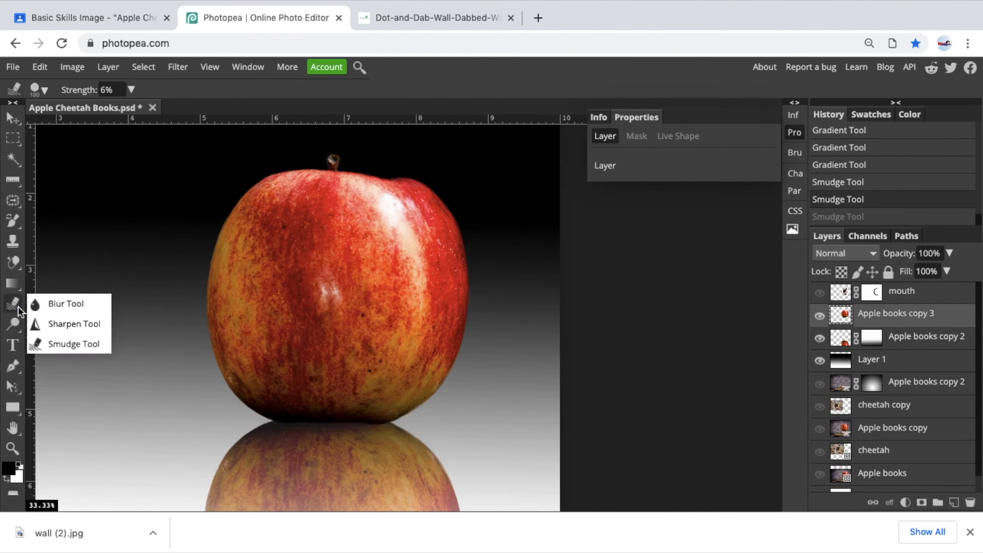
left_click(41, 308)
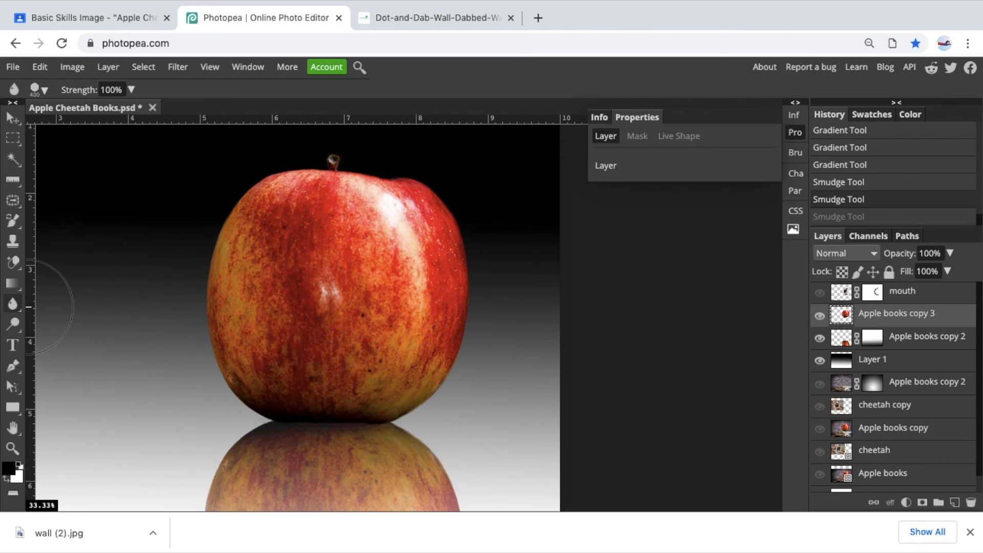
right_click(15, 330)
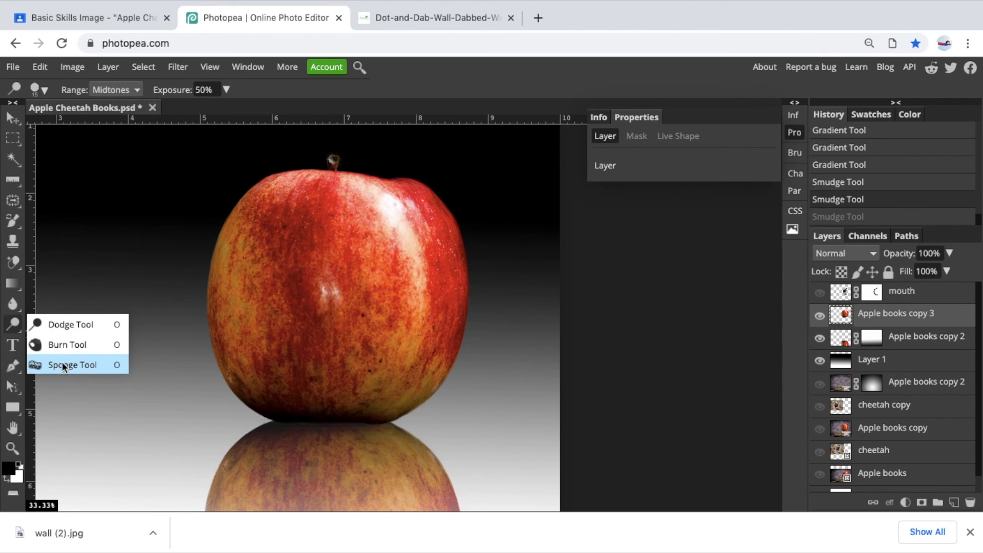
left_click(51, 324)
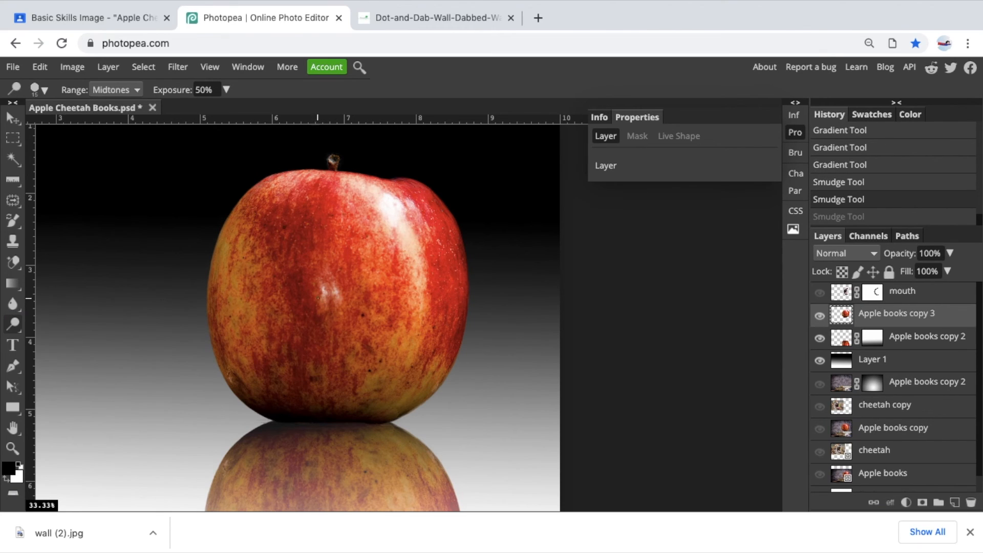
Hide the apple, reflection and gradient background layers so only the cheetah copy layer shows, and select that layer.
left_click_drag(823, 319, 821, 360)
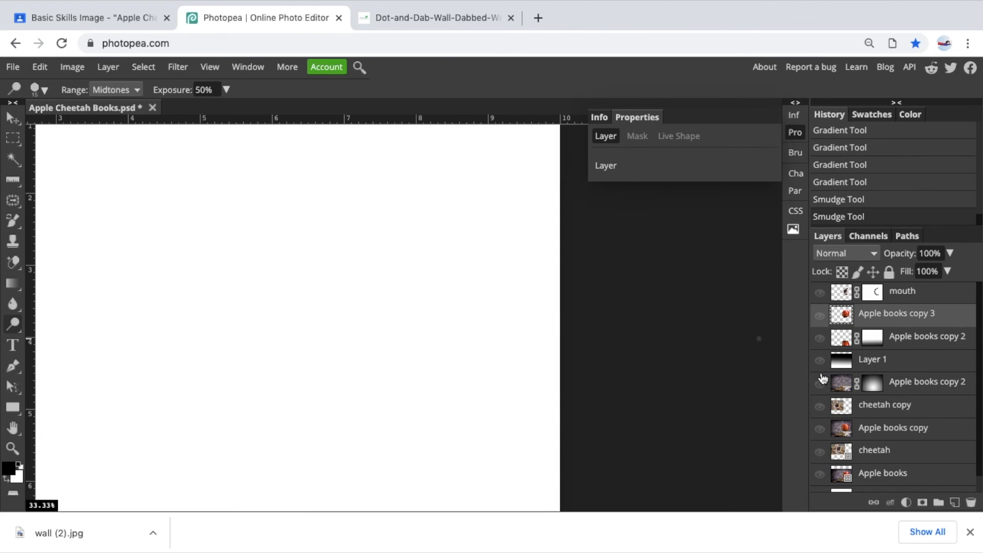
left_click(820, 384)
left_click(820, 406)
left_click(841, 408)
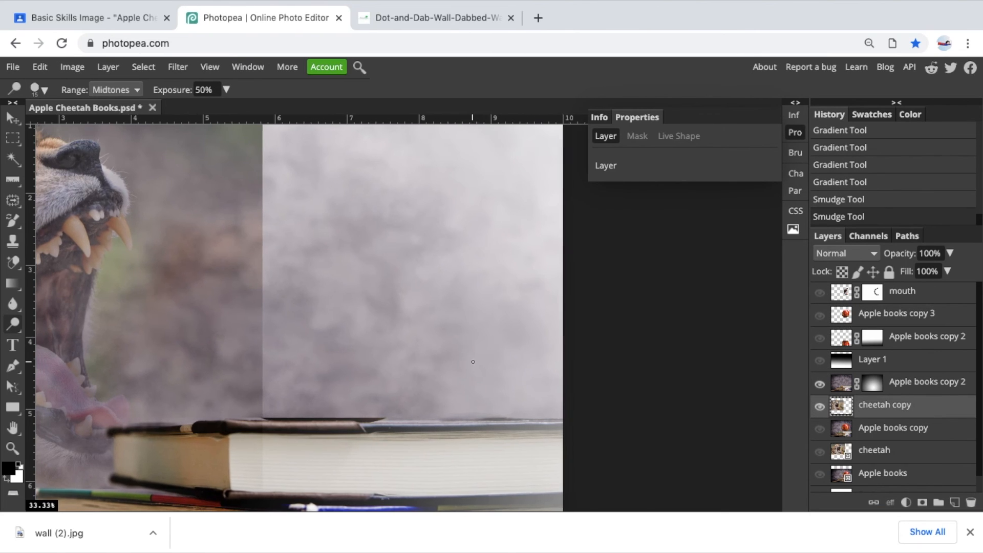
scroll(491, 362, "left", 8)
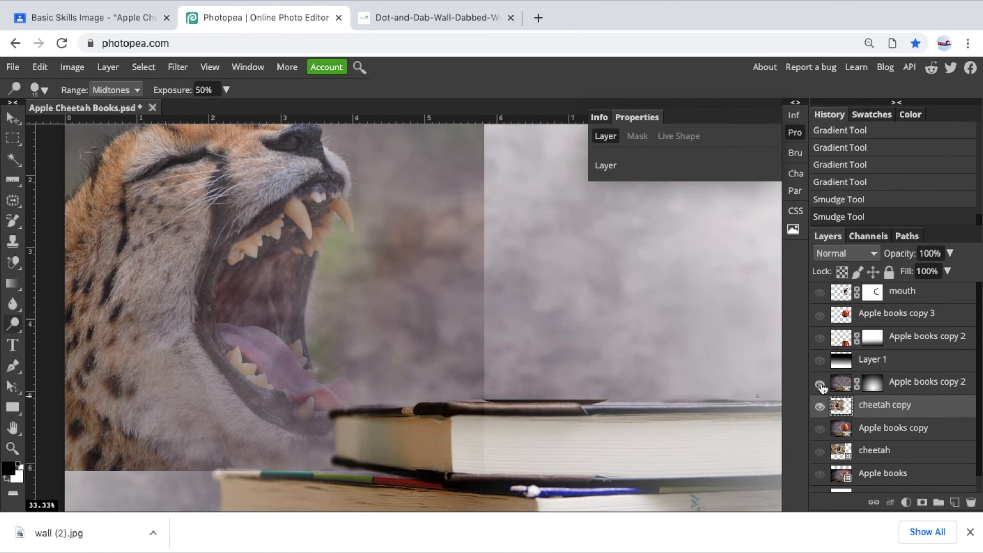
left_click(820, 384)
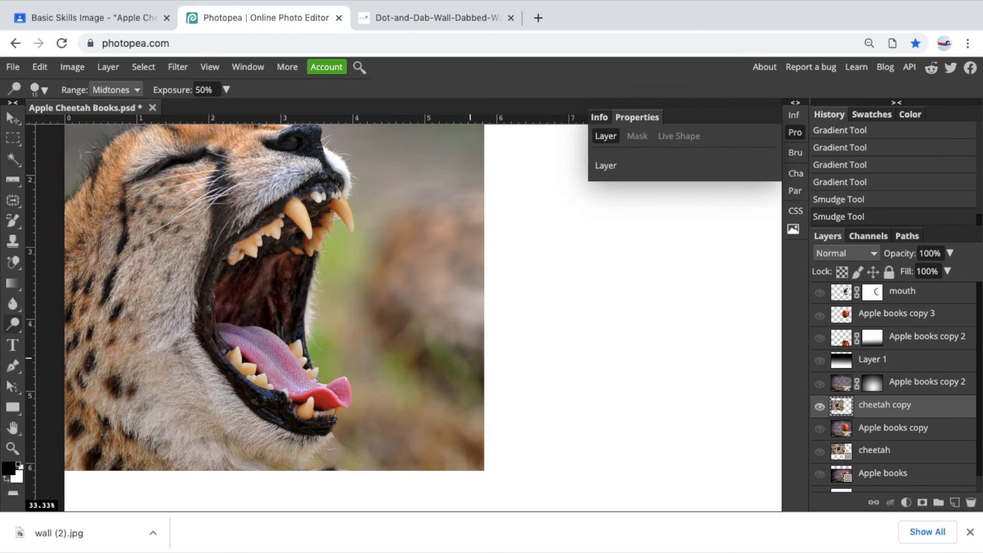
Switch to the Burn tool and enlarge its brush to 700 px over the cheetah's face.
scroll(307, 268, "up", 1)
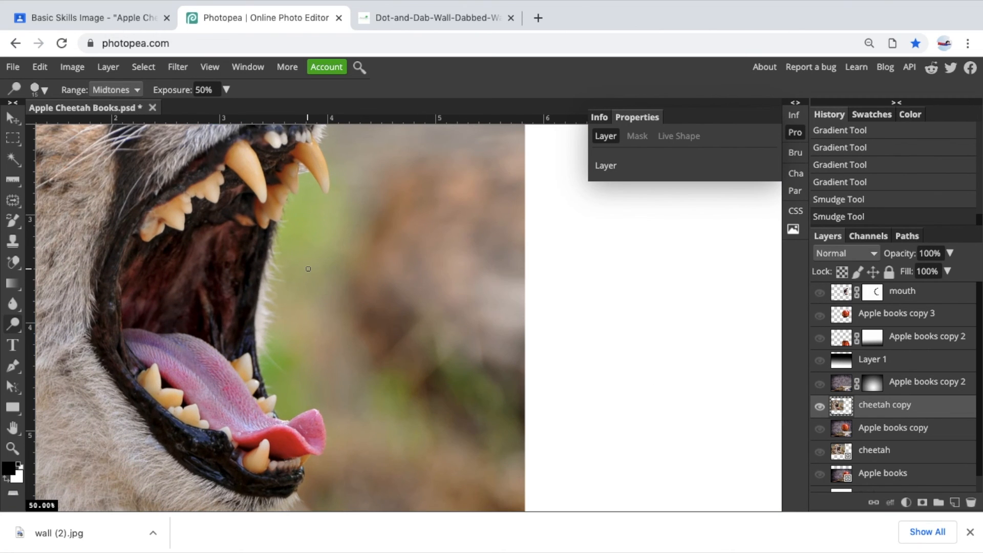
scroll(308, 269, "up", 3)
scroll(308, 269, "left", 4)
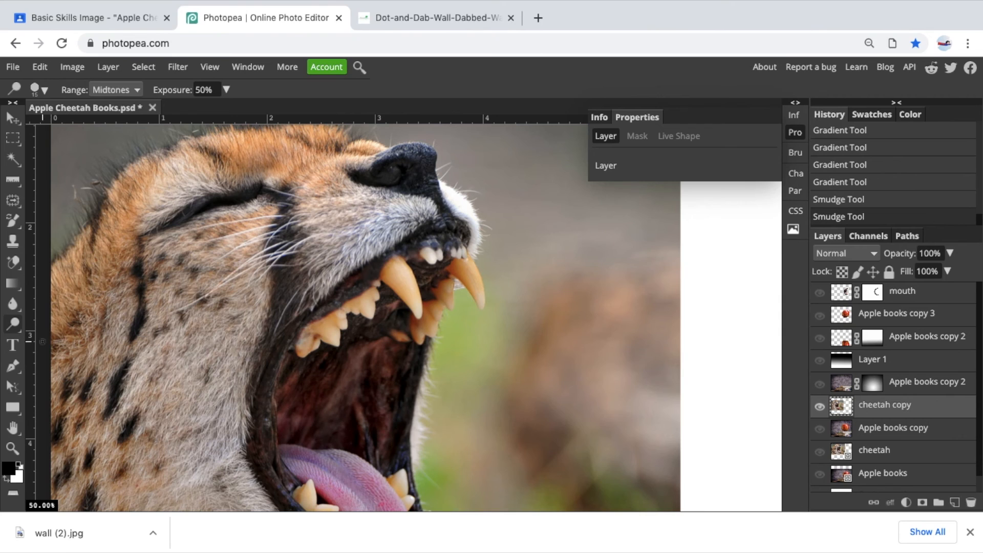
left_click(12, 324)
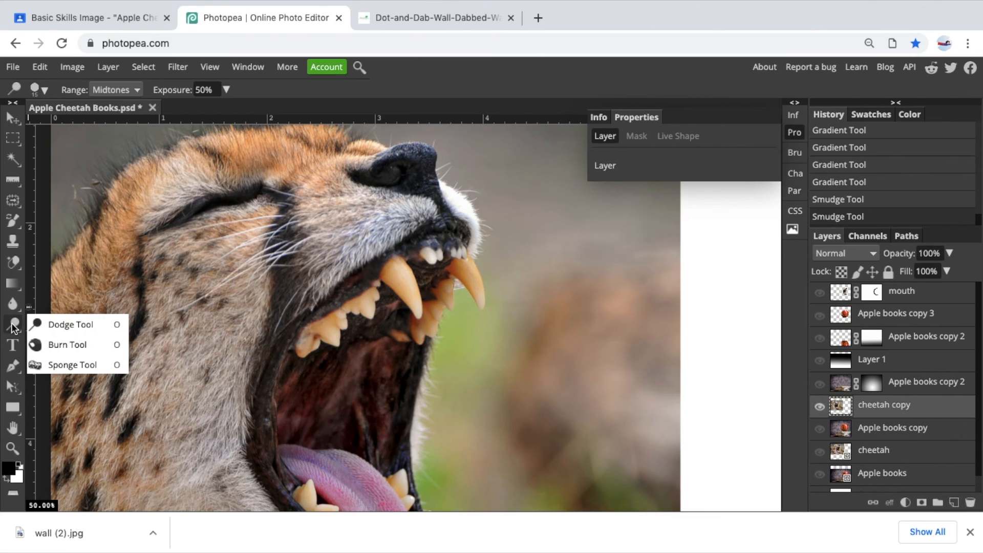
left_click(76, 343)
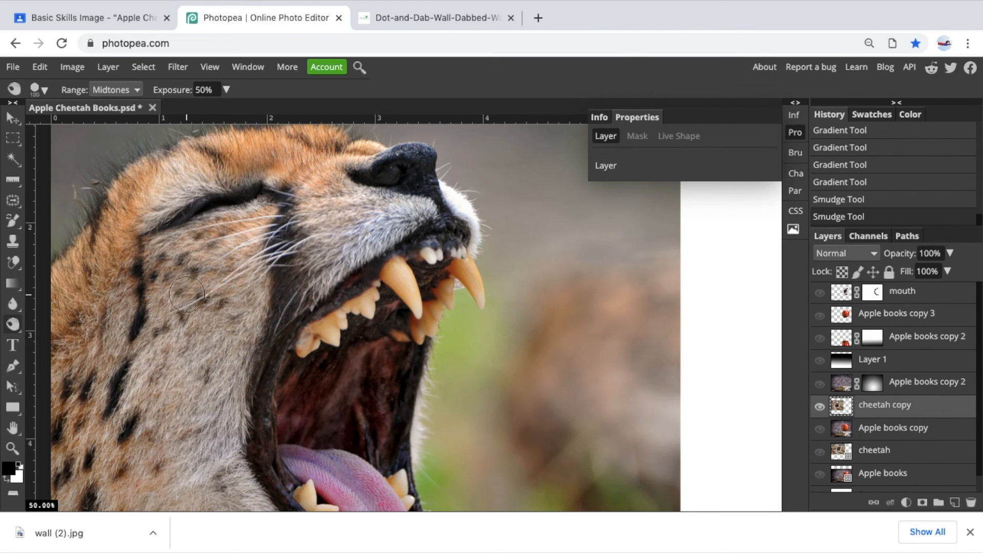
key("bracketright")
key("bracketright")
key("bracketright")
key("bracketright")
key("bracketright")
key("bracketright")
key("bracketright")
key("bracketright")
key("bracketright")
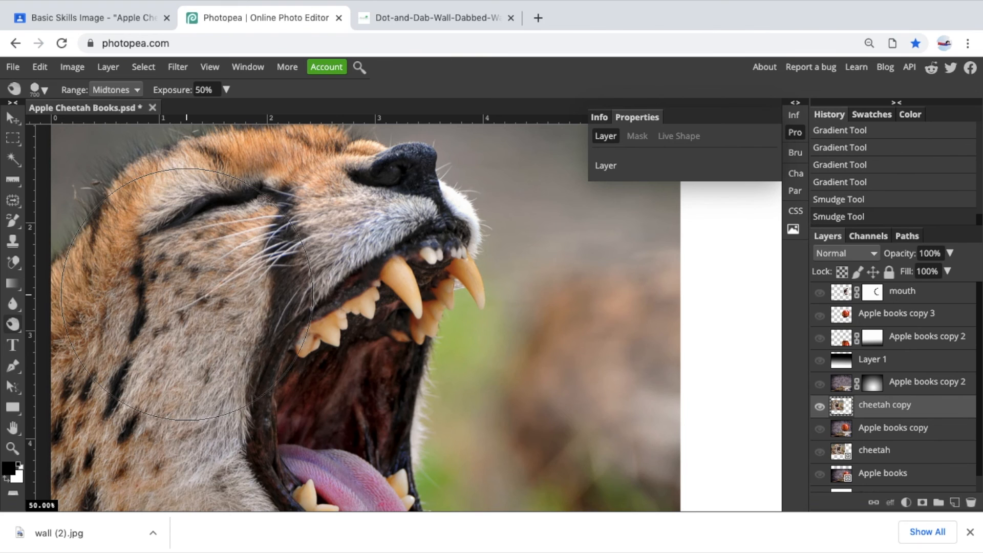
Keep the burn range at Midtones, burn over the cheetah's face and open mouth, and undo both burn strokes.
left_click(136, 90)
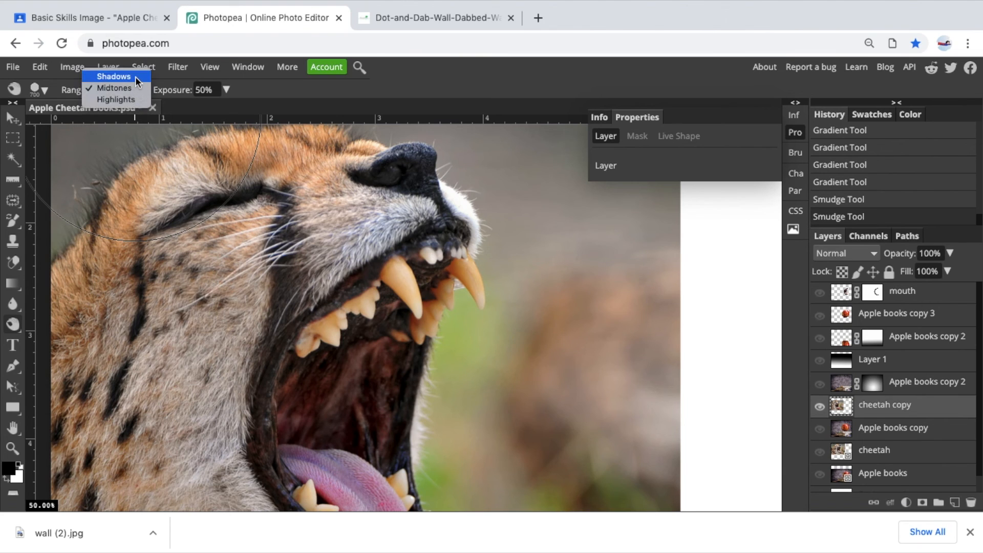
left_click(133, 88)
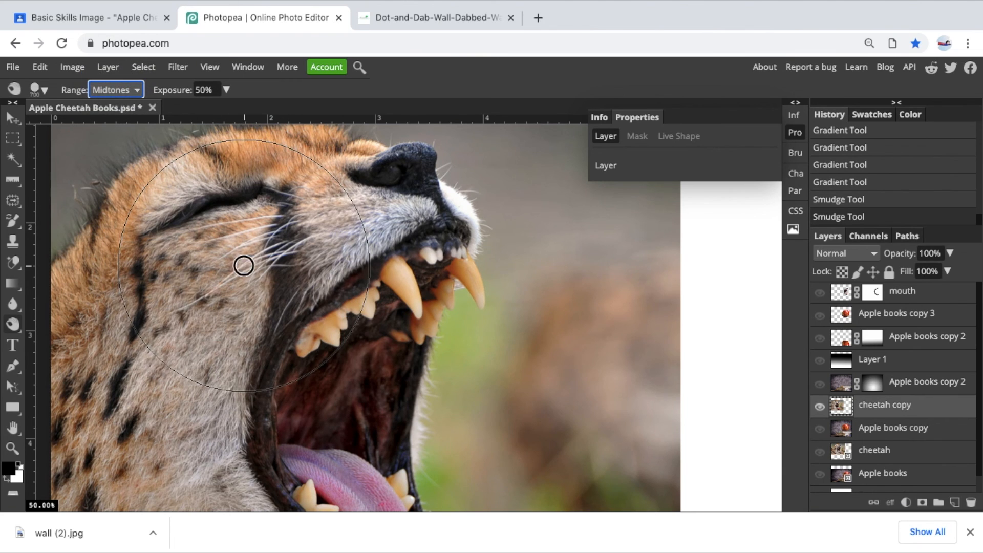
mouse_move(257, 299)
left_mouse_down()
mouse_move(228, 378)
mouse_move(279, 310)
mouse_move(205, 399)
mouse_move(257, 340)
mouse_move(266, 351)
mouse_move(336, 352)
mouse_move(275, 408)
mouse_move(296, 440)
mouse_move(369, 377)
mouse_move(360, 389)
mouse_move(314, 357)
mouse_move(359, 371)
left_mouse_up()
scroll(257, 340, "down", 4)
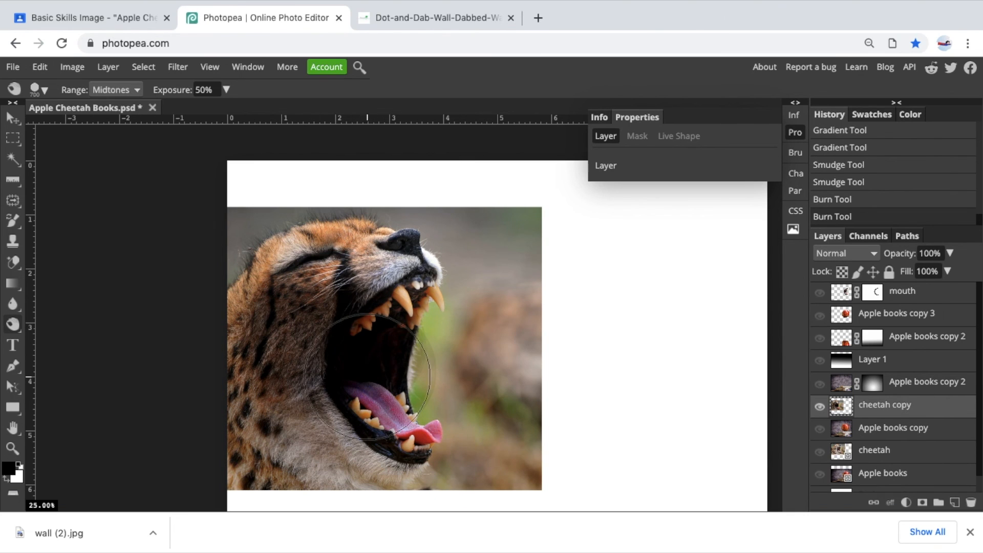
key("ctrl+z")
key("ctrl+z")
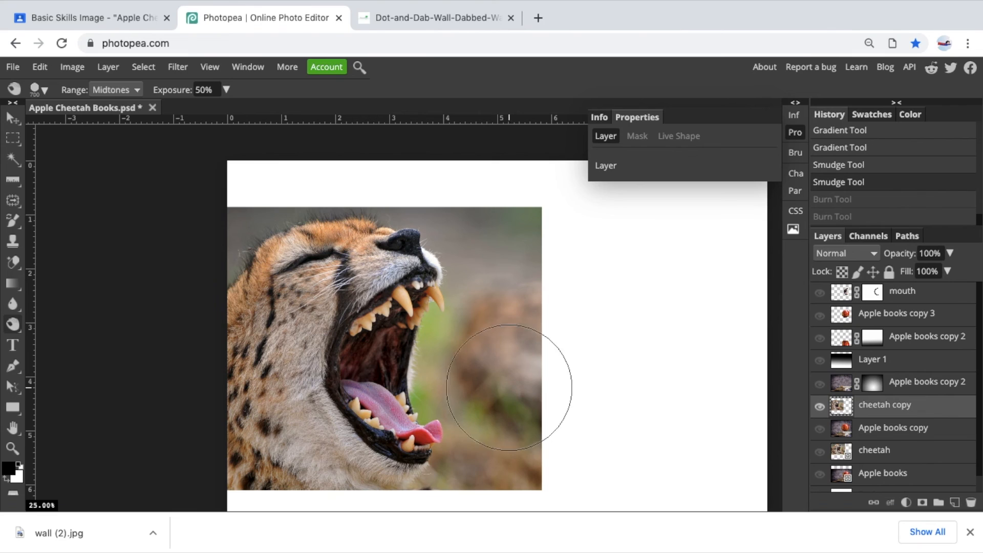
Dodge the cheetah's fur and the surrounding background with a hard 250 px brush, and undo the stroke.
left_click(13, 325)
left_click(56, 324)
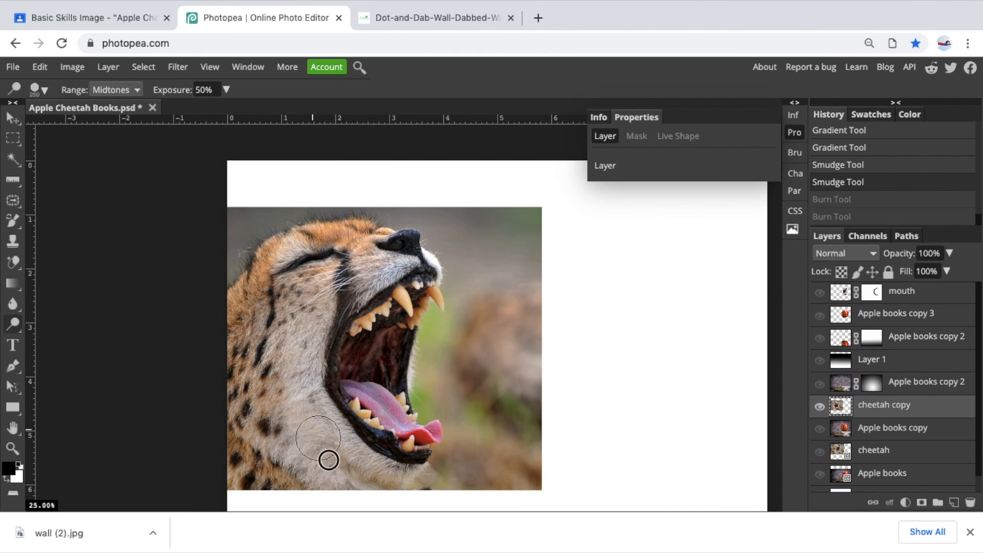
mouse_move(351, 313)
left_mouse_down()
mouse_move(428, 282)
mouse_move(431, 298)
mouse_move(322, 300)
mouse_move(287, 239)
mouse_move(242, 299)
mouse_move(254, 448)
mouse_move(257, 352)
mouse_move(308, 250)
mouse_move(443, 218)
mouse_move(467, 256)
mouse_move(340, 268)
mouse_move(283, 321)
mouse_move(289, 414)
mouse_move(312, 427)
mouse_move(325, 407)
left_mouse_up()
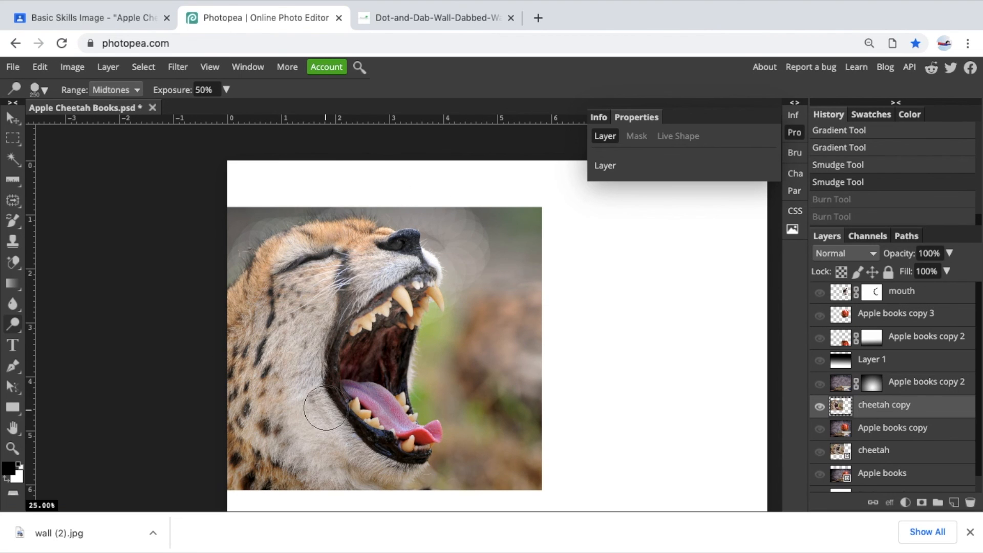
key("ctrl+z")
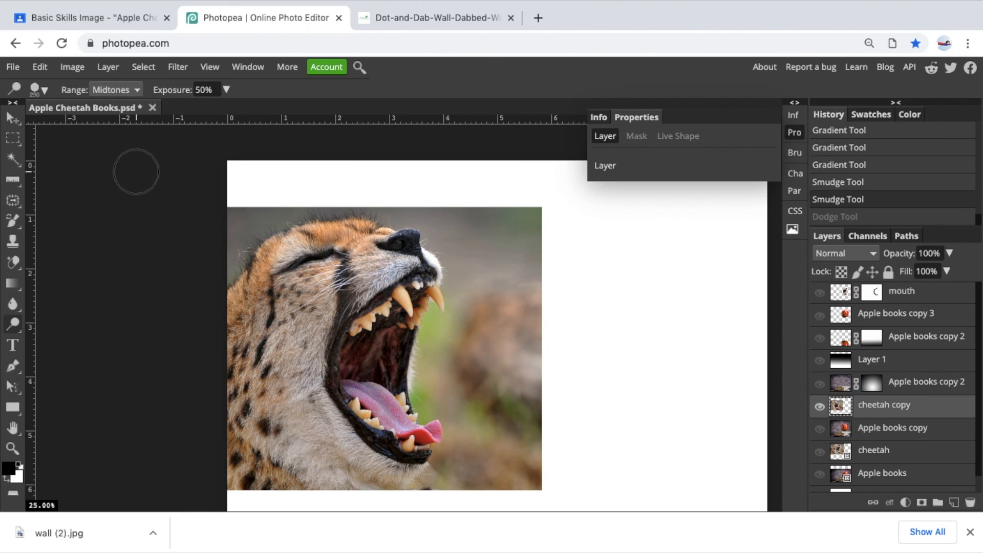
Soften the Dodge brush to 33% hardness and lighten the fur on the cheetah's cheek and neck.
left_click(46, 90)
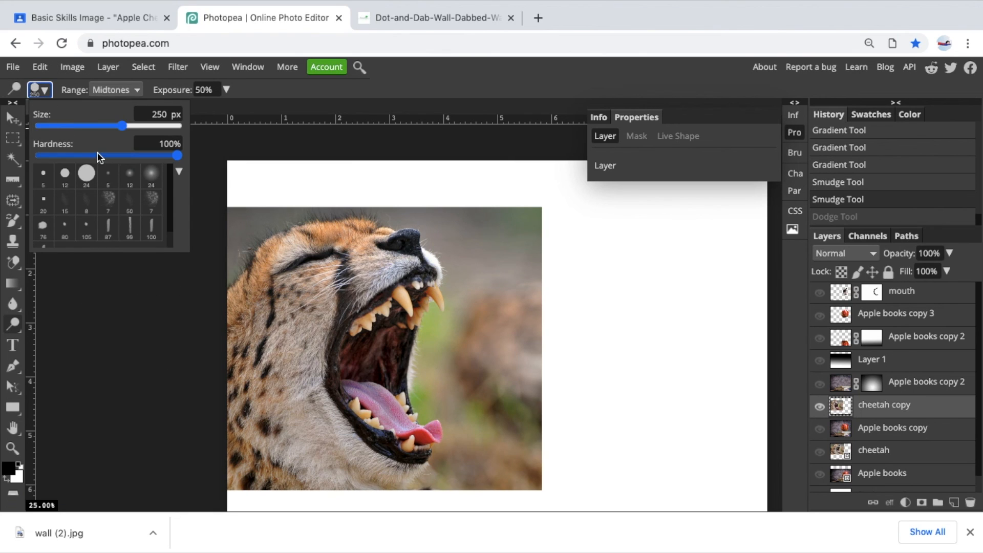
mouse_move(124, 158)
left_mouse_down()
mouse_move(109, 158)
mouse_move(180, 158)
mouse_move(86, 161)
left_mouse_up()
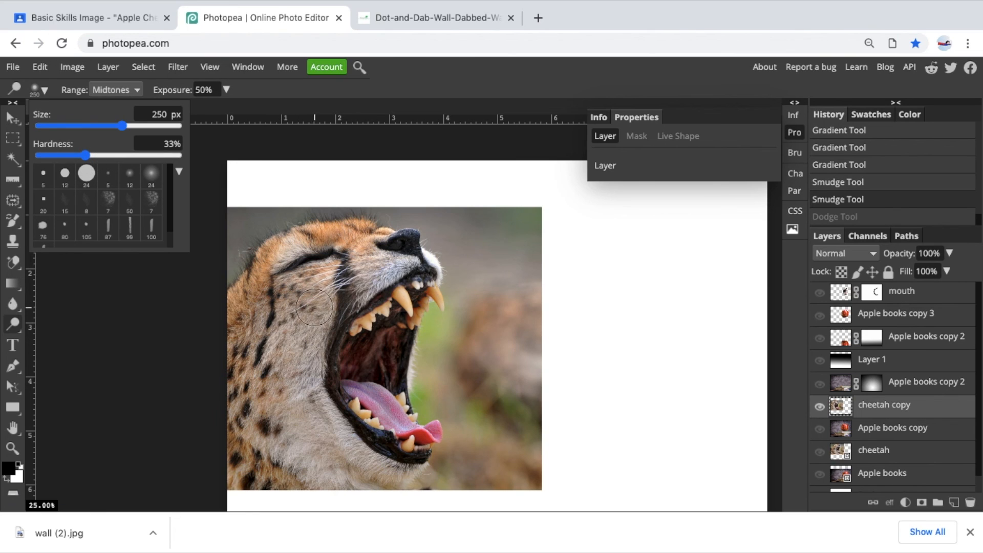
left_click(299, 353)
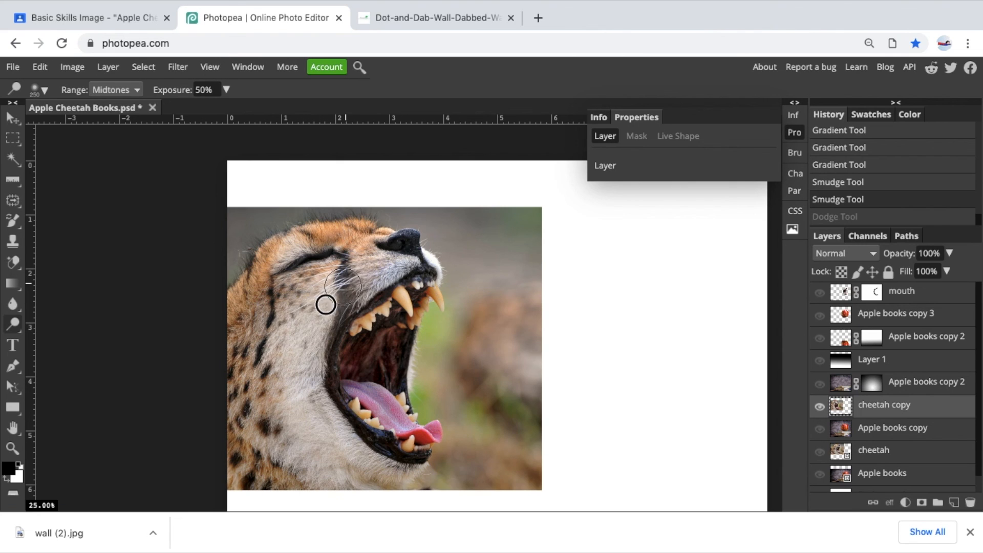
left_click_drag(314, 413, 355, 451)
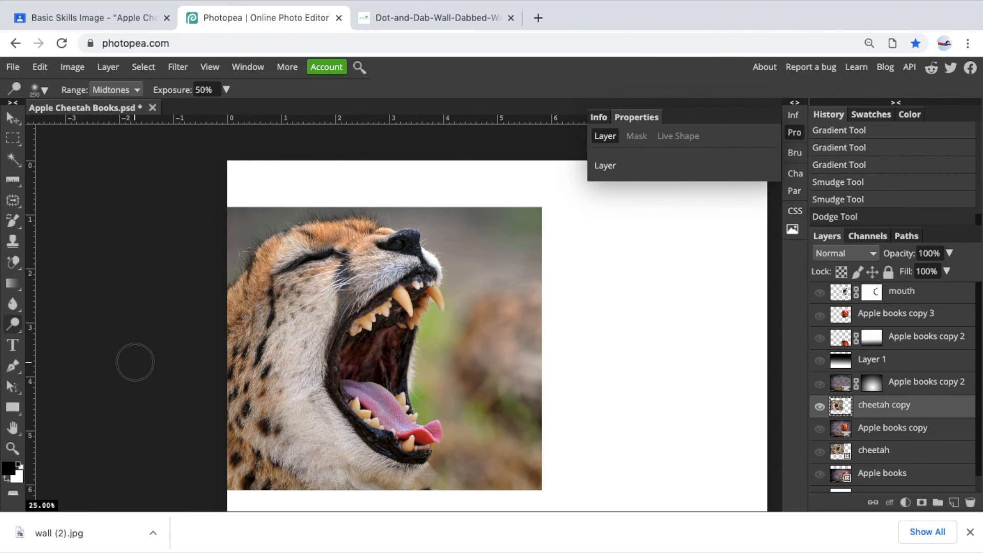
Switch to the Burn tool and set its brush hardness to 37%.
right_click(11, 323)
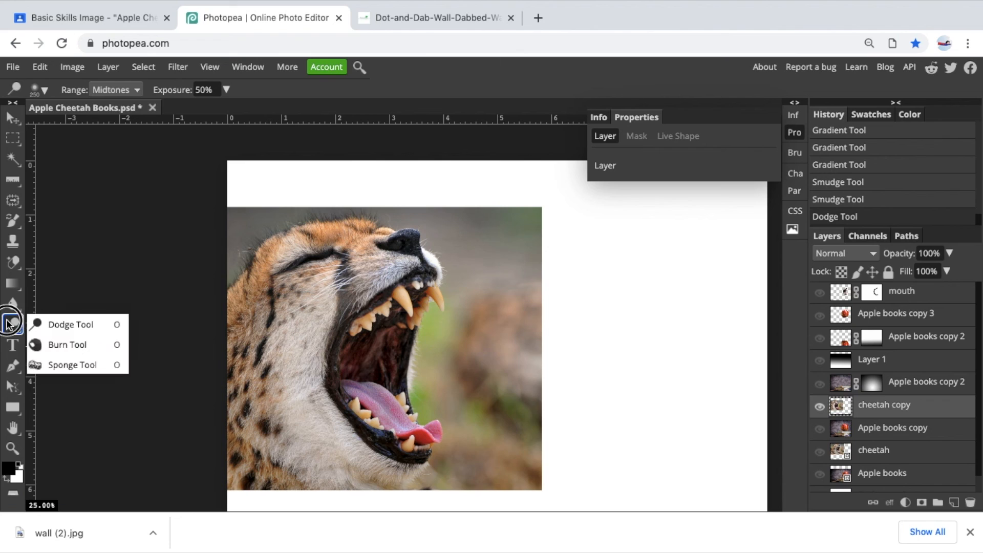
left_click(57, 348)
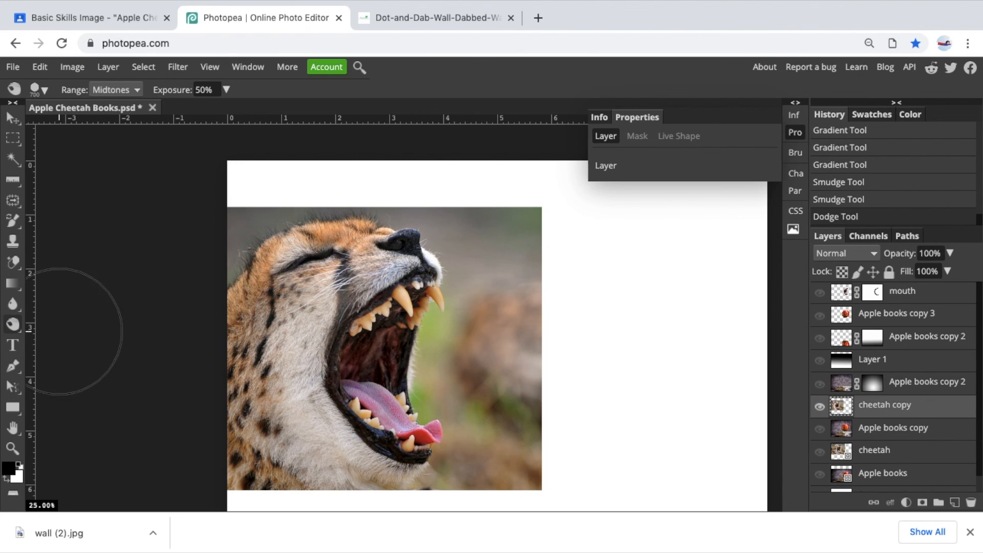
left_click(46, 90)
left_click(91, 155)
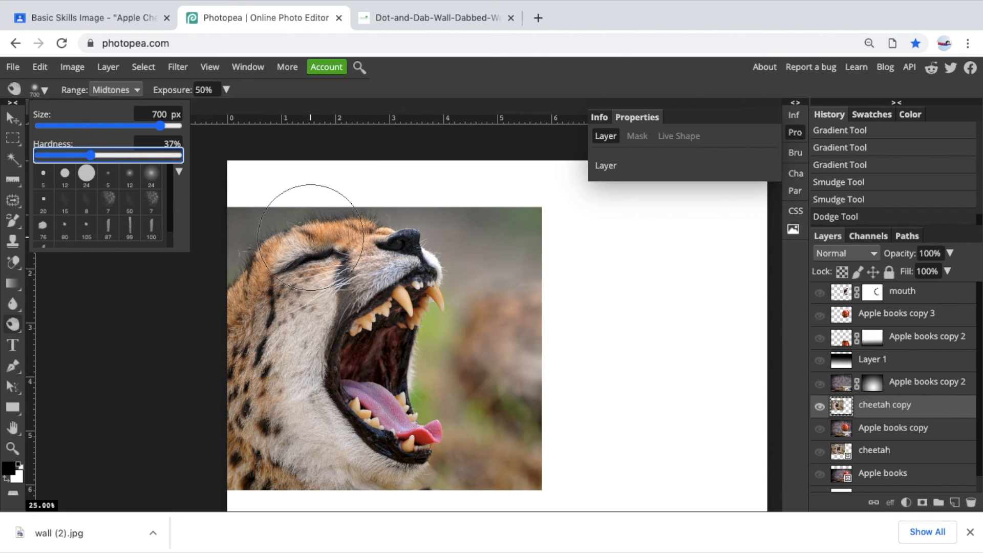
Burn the fur on the cheetah's head and neck, and undo these strokes together with the preceding dodge.
left_click_drag(313, 250, 284, 280)
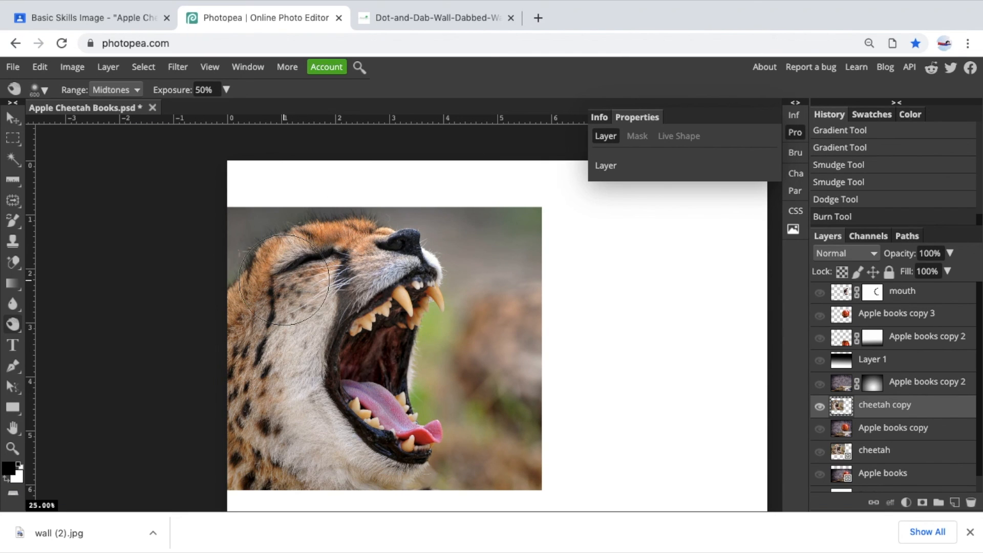
mouse_move(349, 234)
left_mouse_down()
mouse_move(298, 237)
mouse_move(268, 258)
mouse_move(234, 326)
left_mouse_up()
mouse_move(253, 475)
left_mouse_down()
mouse_move(264, 473)
mouse_move(228, 421)
mouse_move(265, 438)
left_mouse_up()
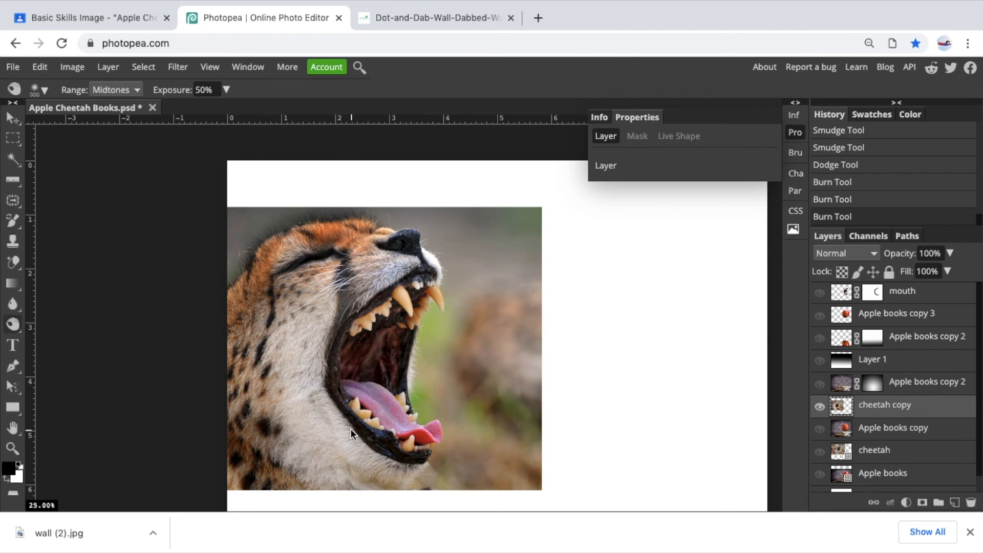
key("ctrl+z")
key("ctrl+z")
key("ctrl+z")
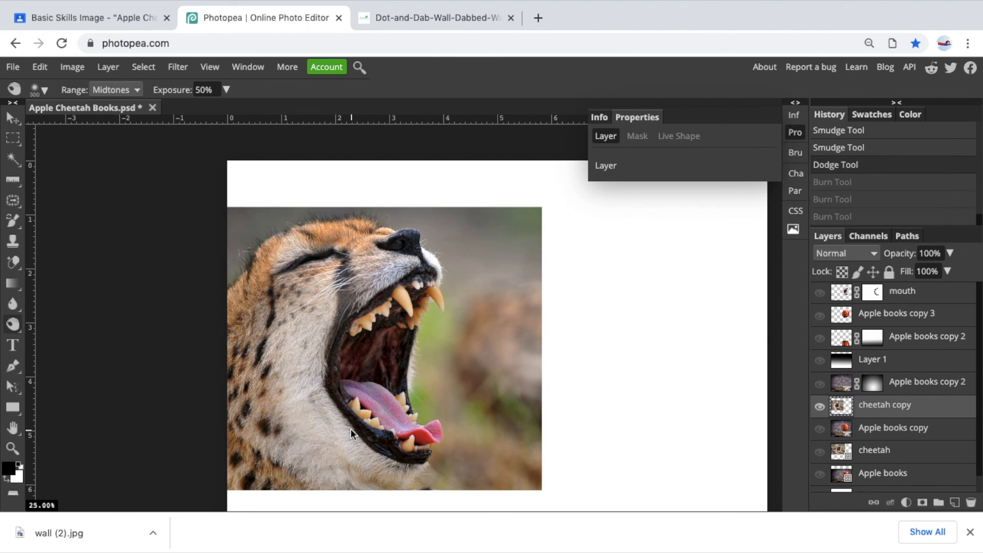
key("ctrl+z")
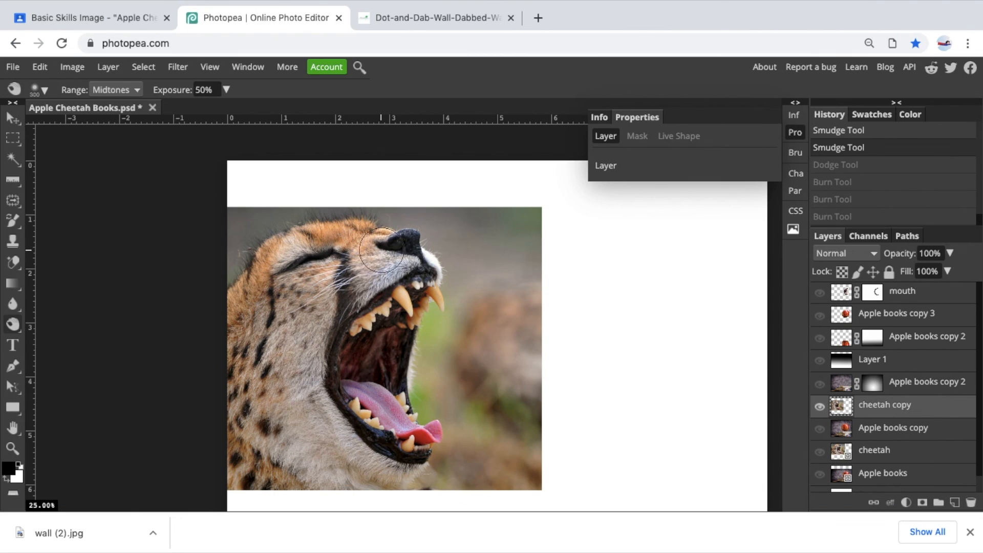
Burn the fur from the cheetah's forehead down the back of its neck with a 300 px brush.
mouse_move(357, 229)
left_mouse_down()
mouse_move(302, 239)
mouse_move(263, 270)
mouse_move(245, 293)
mouse_move(233, 377)
left_mouse_up()
mouse_move(243, 336)
left_mouse_down()
mouse_move(330, 242)
mouse_move(379, 226)
mouse_move(339, 229)
mouse_move(282, 254)
mouse_move(253, 288)
mouse_move(236, 339)
mouse_move(237, 393)
mouse_move(264, 284)
mouse_move(252, 325)
mouse_move(279, 269)
mouse_move(383, 240)
mouse_move(325, 241)
mouse_move(285, 263)
mouse_move(251, 306)
mouse_move(238, 433)
left_mouse_up()
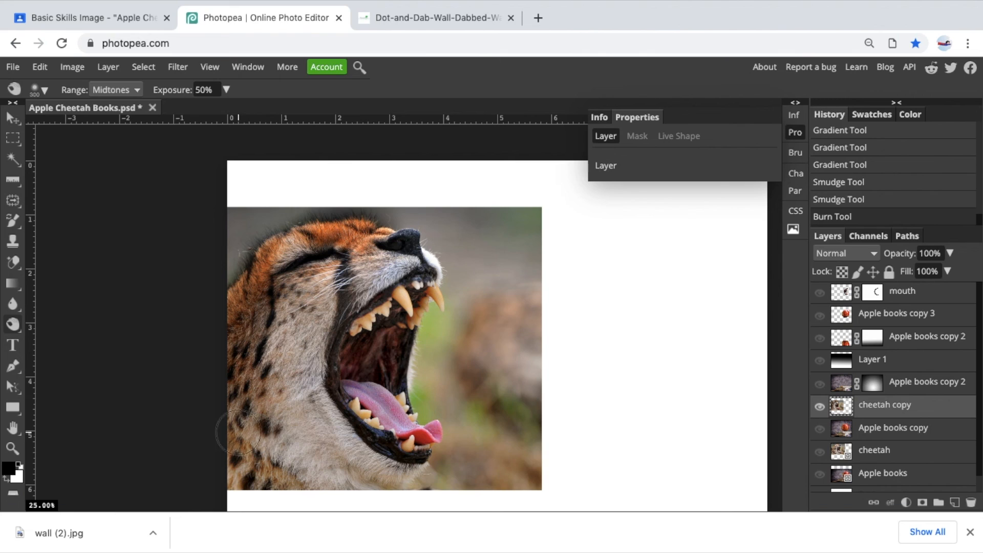
Switch to the Sponge tool in Desaturate mode with a 300 px brush and desaturate a spot on the cheetah's cheek.
left_click(10, 325)
left_click(57, 364)
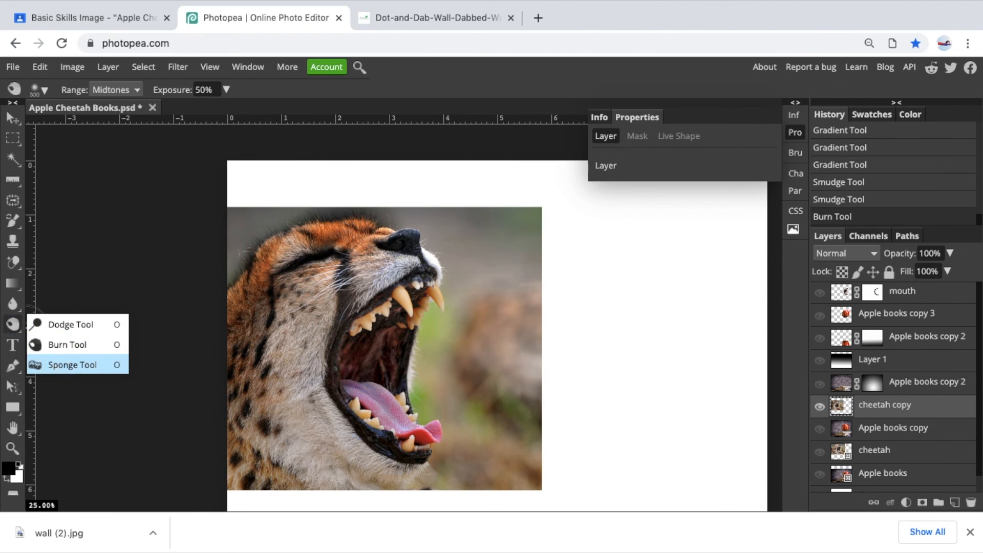
left_click(200, 91)
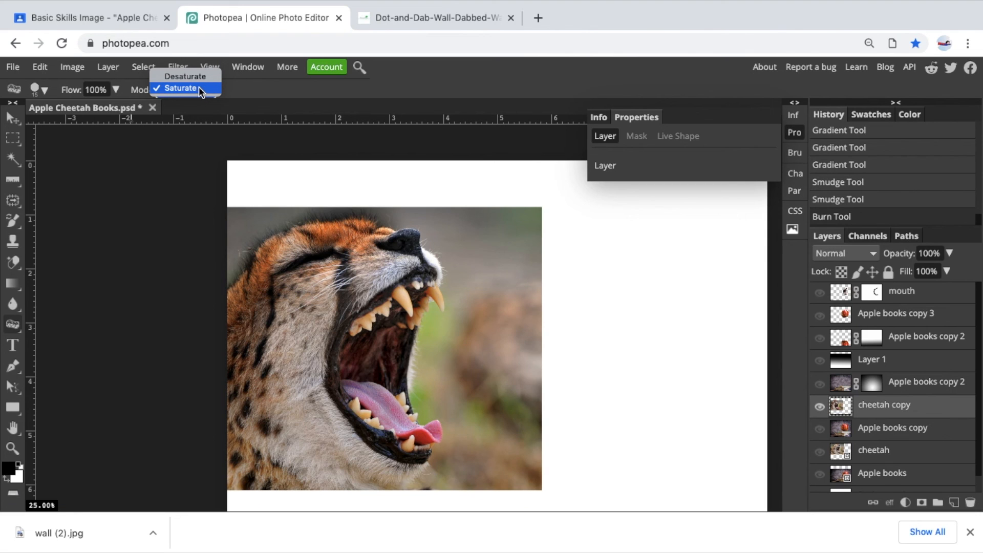
left_click(198, 77)
key("ctrl+plus")
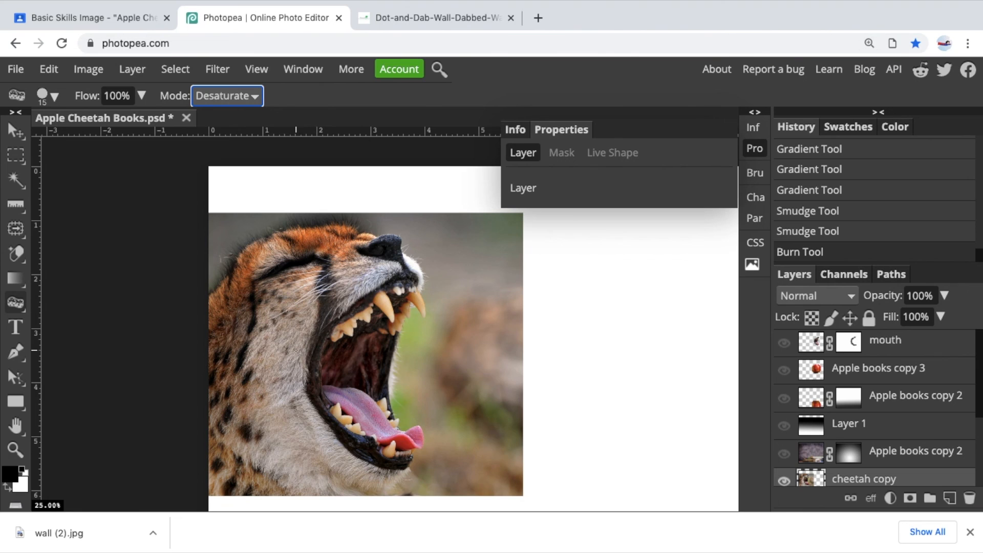
left_click(290, 338)
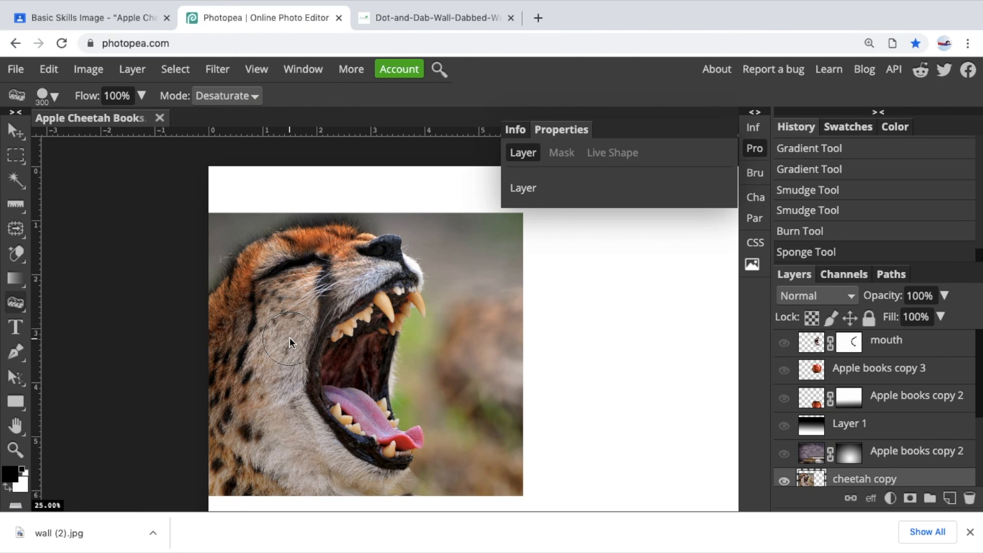
Desaturate the fur on the cheetah's face and forehead with two sponge strokes, and undo both.
scroll(289, 338, "up", 3)
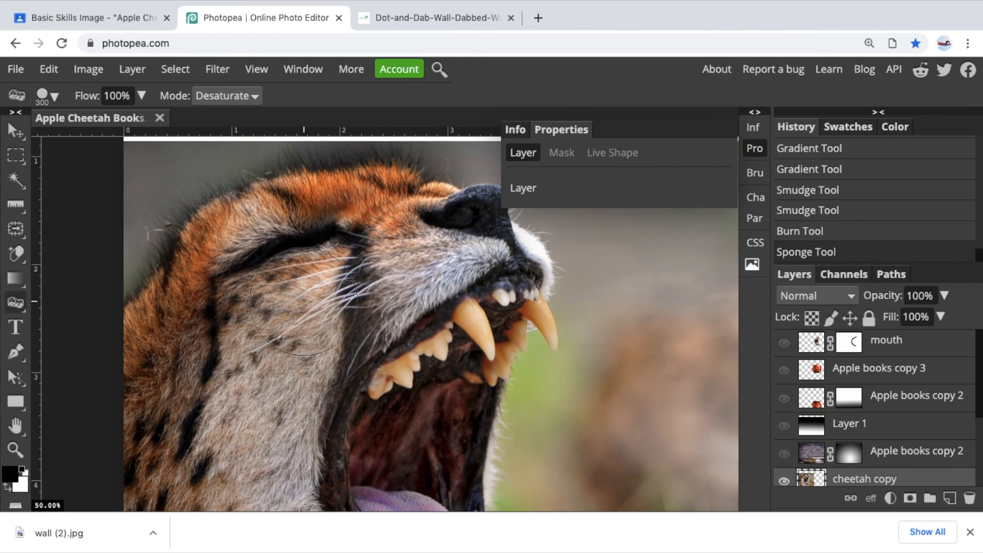
mouse_move(304, 302)
left_mouse_down()
mouse_move(328, 225)
mouse_move(281, 208)
mouse_move(384, 200)
mouse_move(311, 210)
left_mouse_up()
mouse_move(231, 234)
left_mouse_down()
mouse_move(149, 336)
mouse_move(347, 191)
mouse_move(386, 186)
mouse_move(301, 197)
mouse_move(193, 285)
mouse_move(139, 416)
mouse_move(184, 346)
mouse_move(362, 233)
left_mouse_up()
key("ctrl+minus")
key("ctrl+minus")
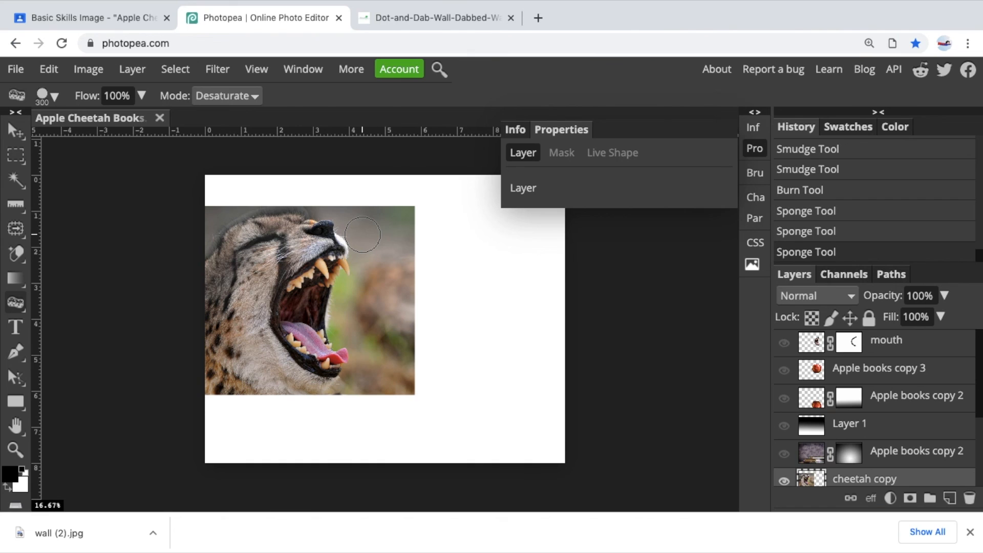
key("ctrl+z")
key("ctrl+z")
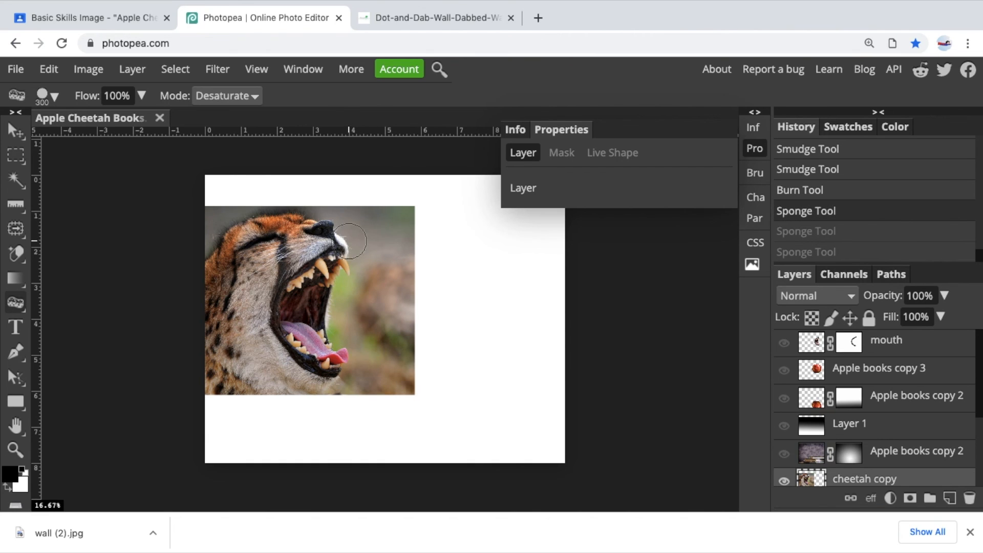
Set the Sponge mode to Saturate and intensify the orange fur from the cheetah's forehead down its neck.
left_click(213, 98)
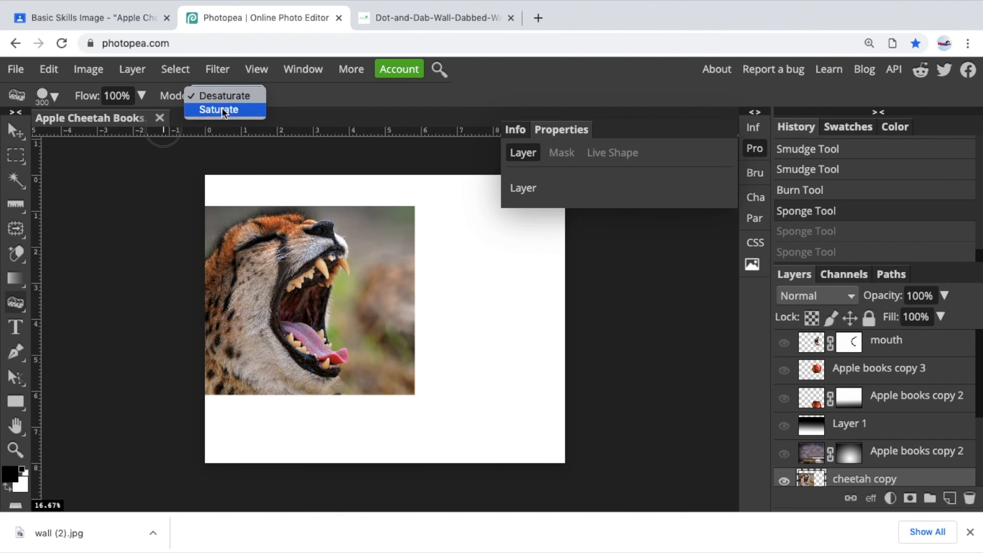
left_click(222, 110)
mouse_move(274, 210)
left_mouse_down()
mouse_move(224, 236)
mouse_move(211, 254)
mouse_move(221, 313)
mouse_move(239, 262)
mouse_move(267, 233)
mouse_move(311, 217)
mouse_move(321, 227)
mouse_move(297, 250)
mouse_move(250, 260)
mouse_move(223, 303)
mouse_move(219, 384)
mouse_move(215, 297)
mouse_move(257, 247)
mouse_move(295, 240)
mouse_move(322, 249)
mouse_move(220, 290)
mouse_move(201, 360)
left_mouse_up()
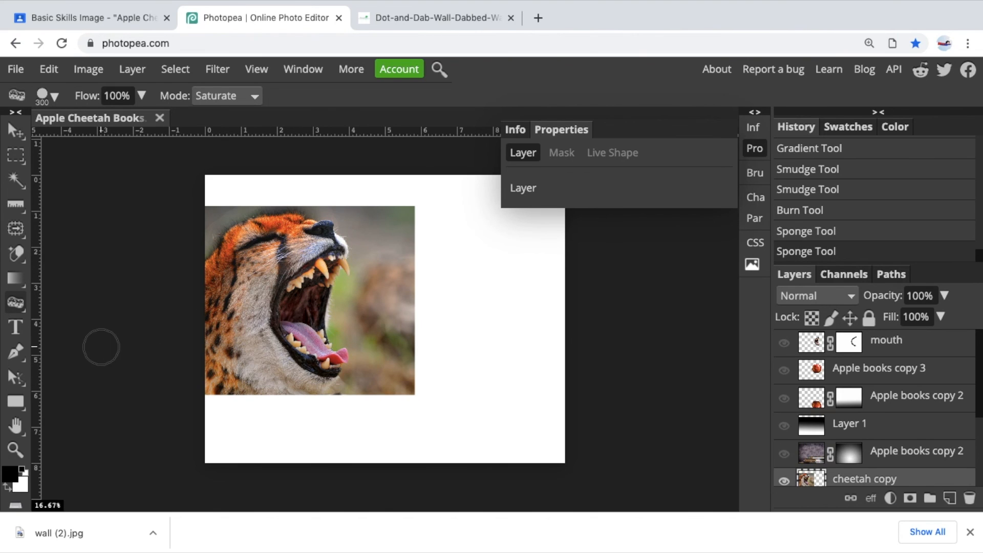
right_click(15, 303)
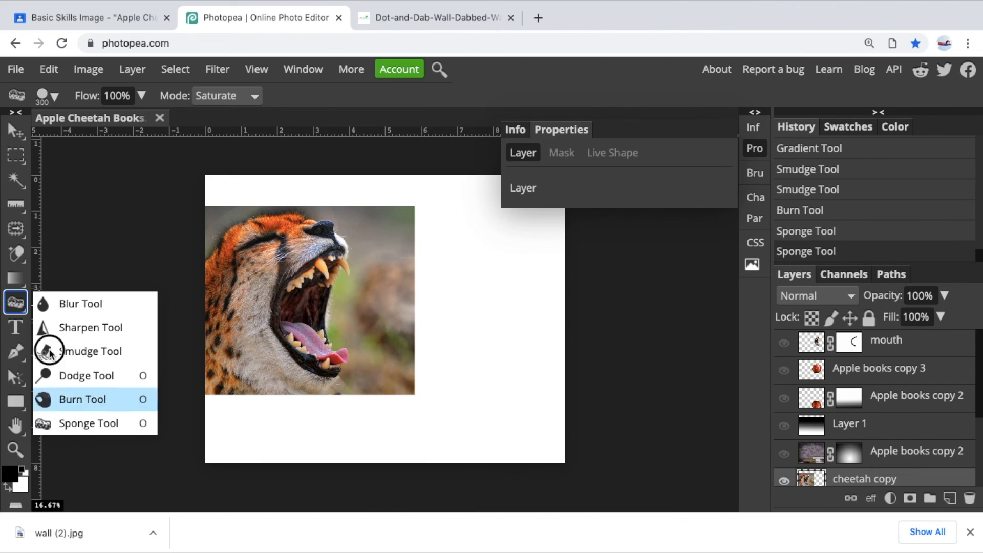
left_click(15, 307)
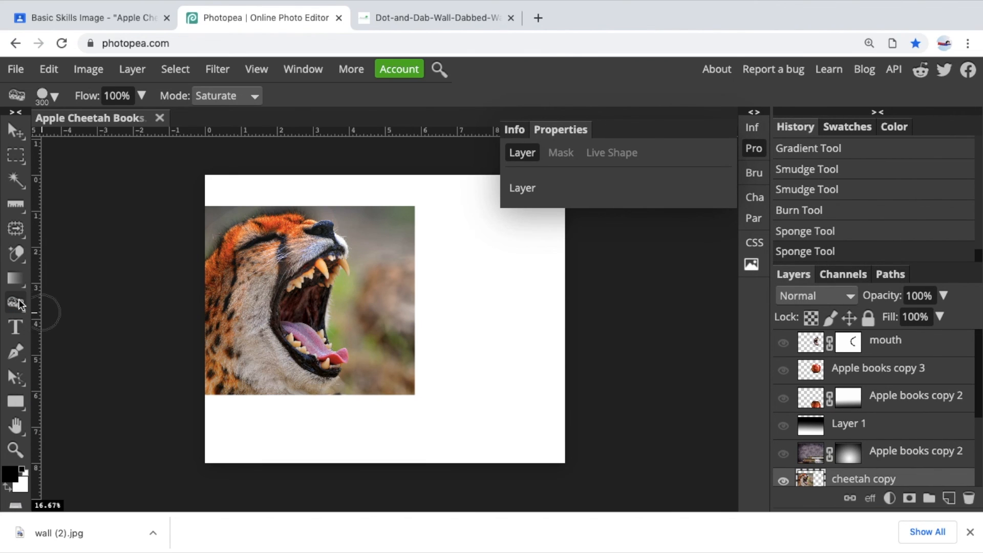
Reduce the browser's page zoom to 90% so the full toolbar fits on screen.
right_click(16, 307)
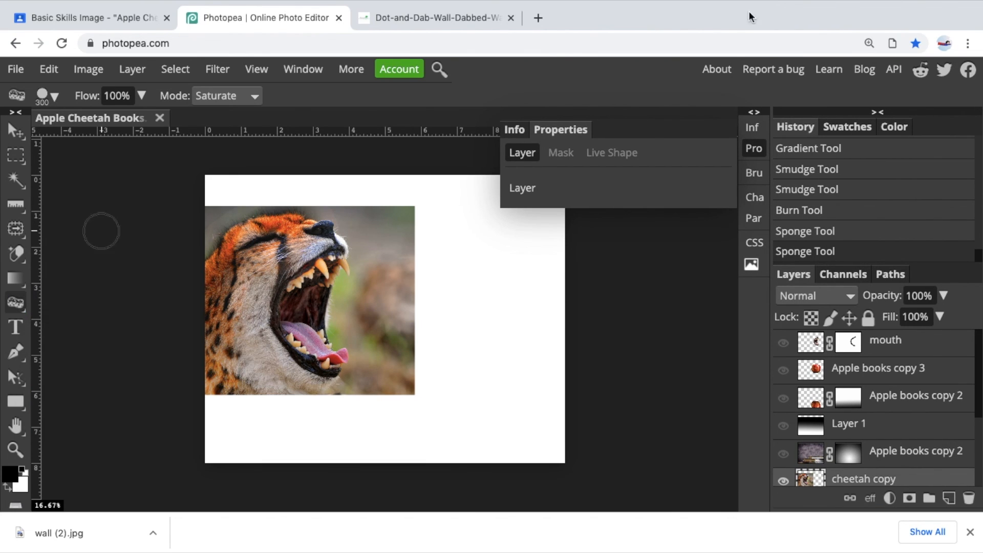
left_click(869, 44)
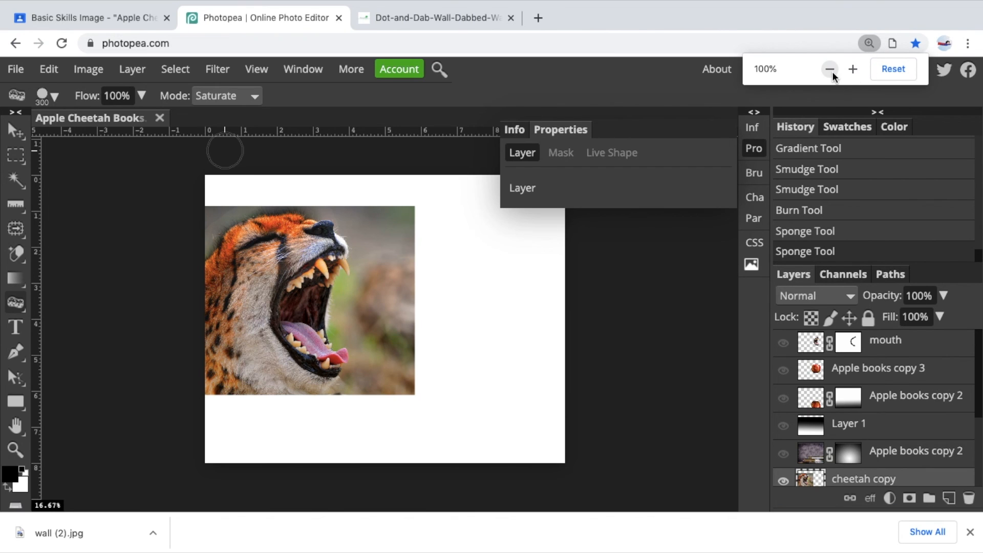
left_click(830, 69)
left_click(830, 69)
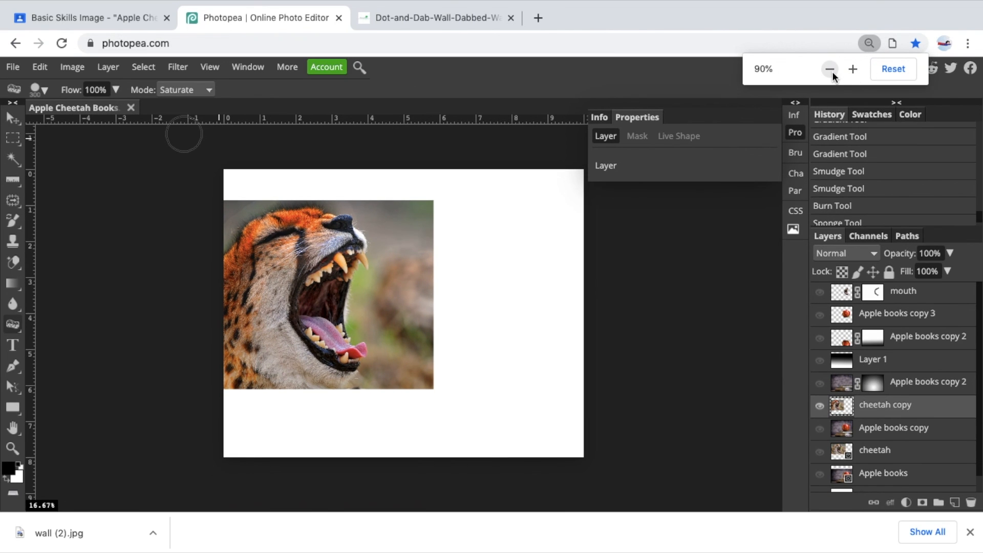
Review the tools nested in the blur, toning, crop and measuring, retouching, and gradient groups of the toolbar.
left_click(17, 309)
left_click(16, 326)
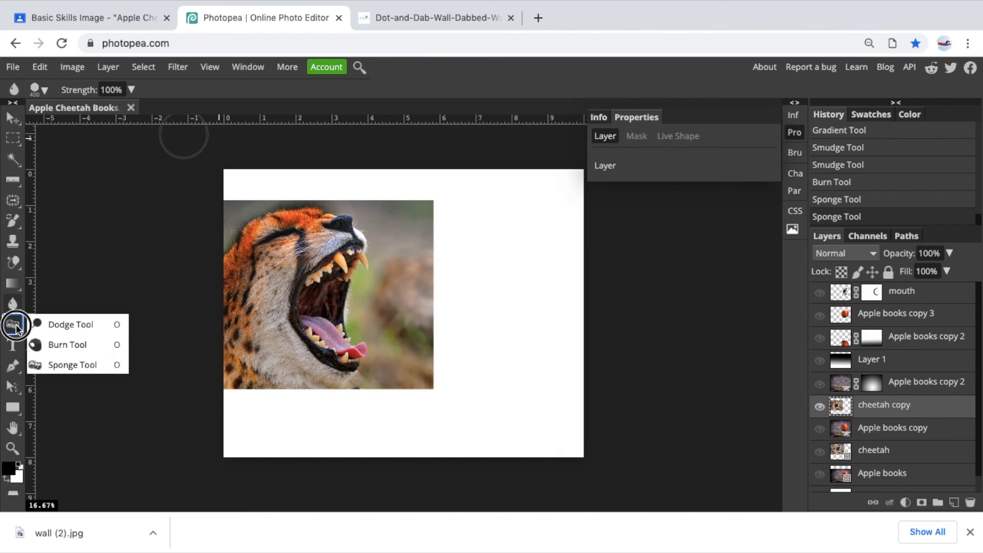
left_click(16, 306)
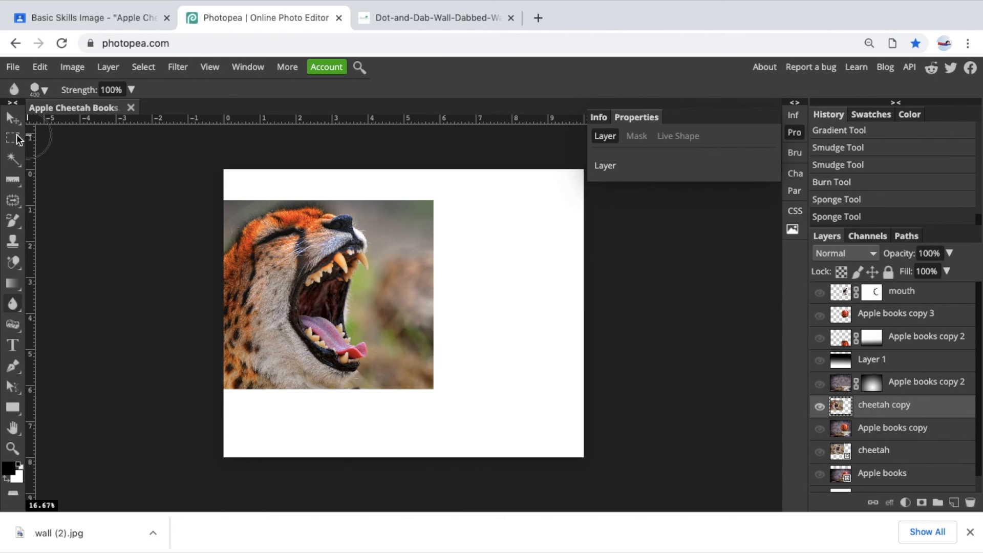
left_click(13, 181)
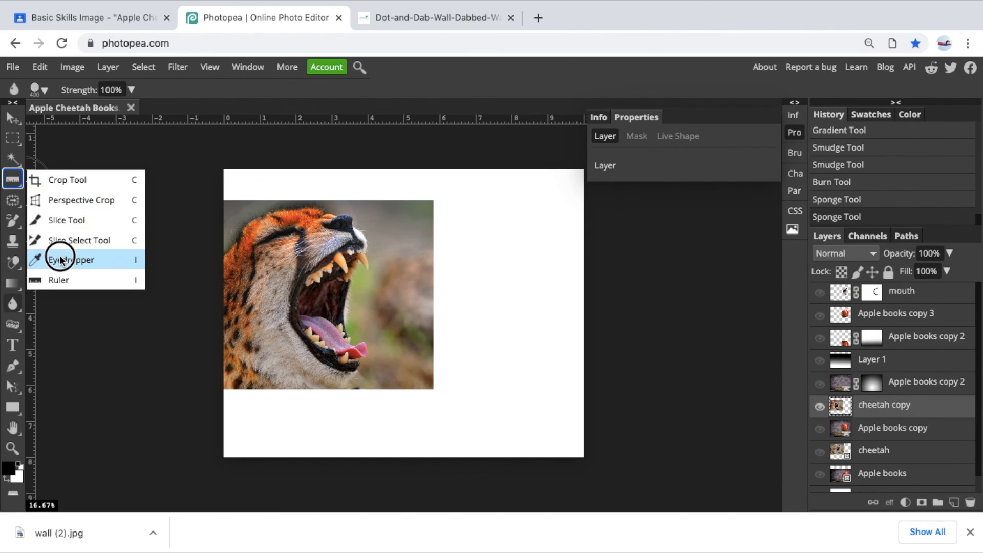
mouse_move(13, 199)
left_mouse_down()
mouse_move(104, 202)
mouse_move(105, 222)
mouse_move(53, 266)
mouse_move(75, 259)
mouse_move(12, 221)
mouse_move(70, 248)
mouse_move(72, 260)
mouse_move(39, 242)
mouse_move(15, 244)
mouse_move(16, 263)
mouse_move(60, 265)
mouse_move(79, 286)
mouse_move(14, 283)
left_mouse_up()
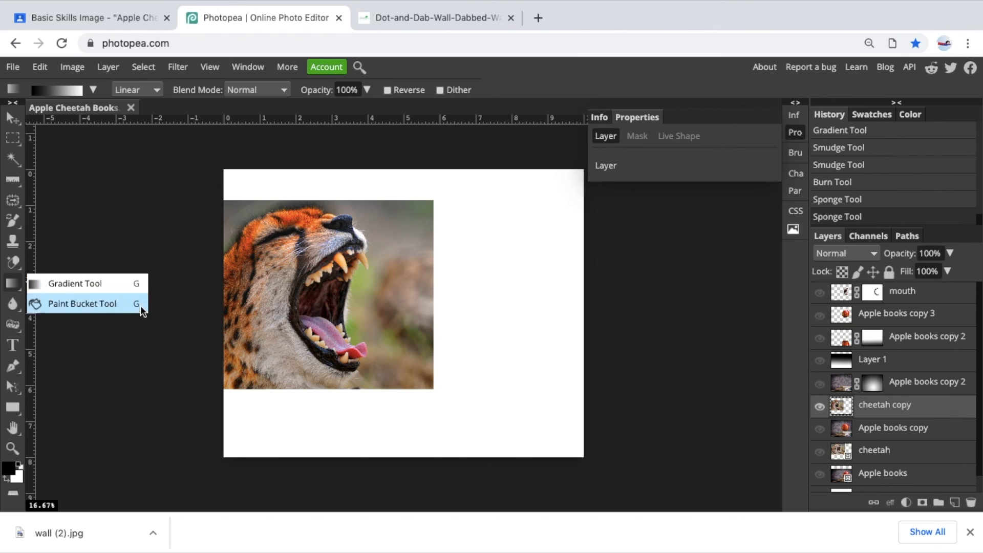
left_click(14, 285)
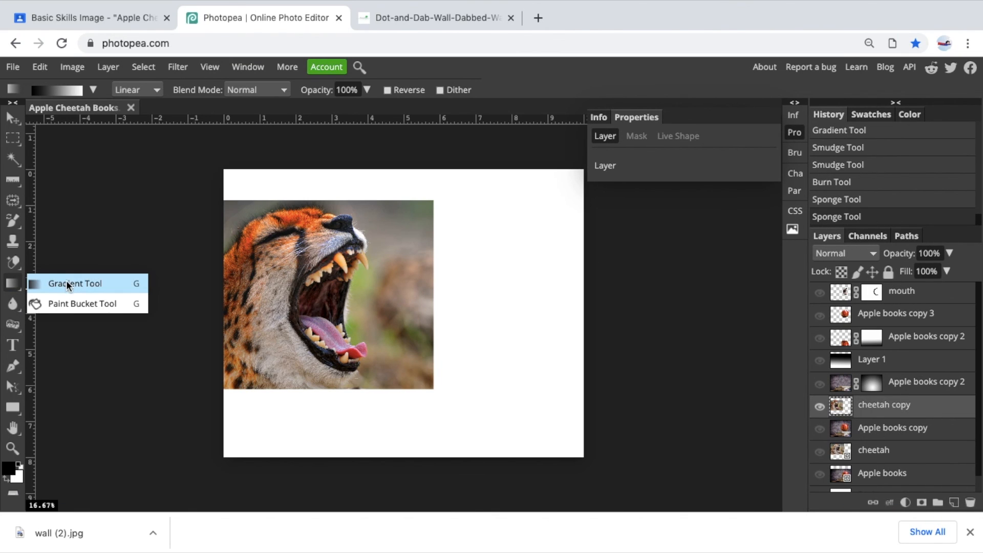
Select the gradient layer Layer 1, review the blur tool group, and switch back to the Sponge tool.
left_click(871, 337)
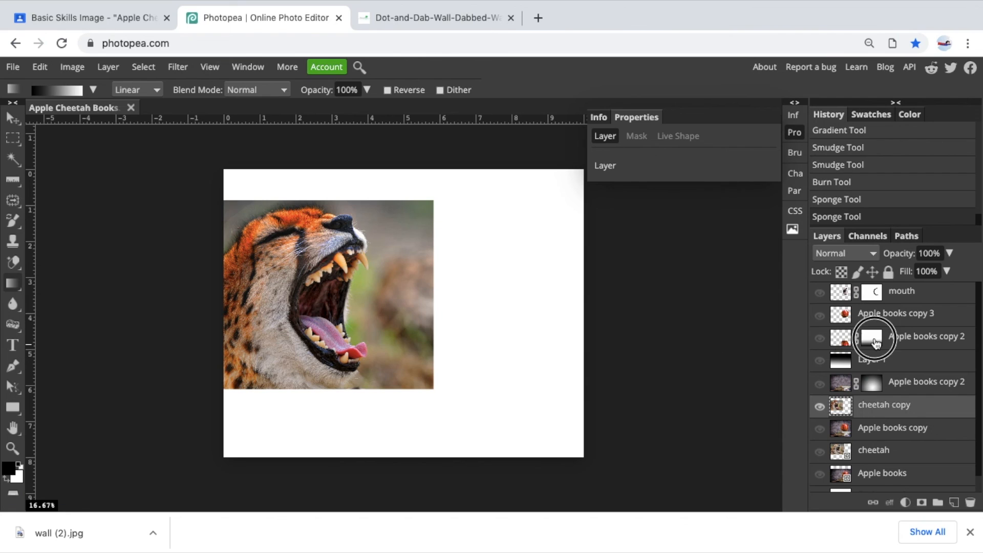
left_click(846, 361)
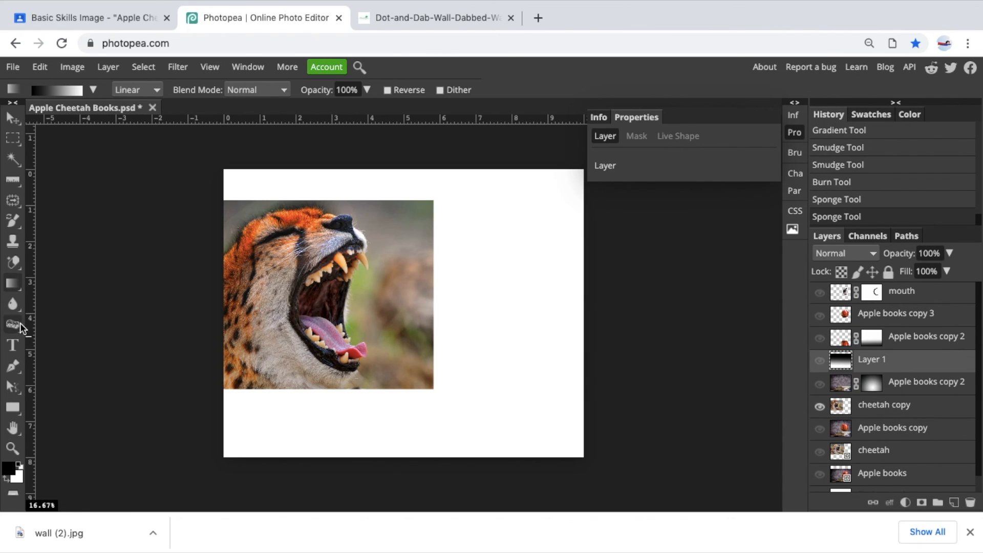
right_click(16, 309)
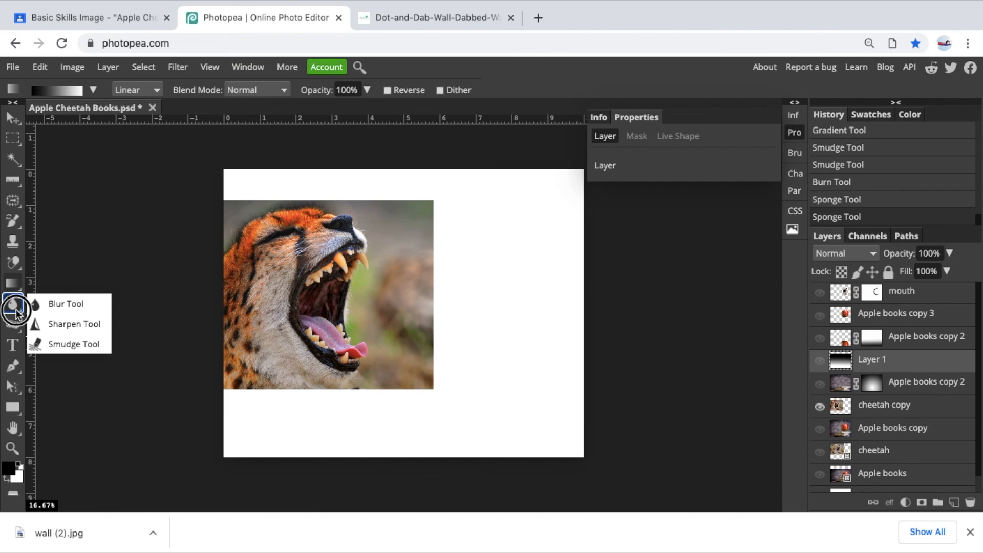
mouse_move(14, 326)
left_mouse_down()
mouse_move(53, 329)
mouse_move(55, 366)
mouse_move(11, 328)
left_mouse_up()
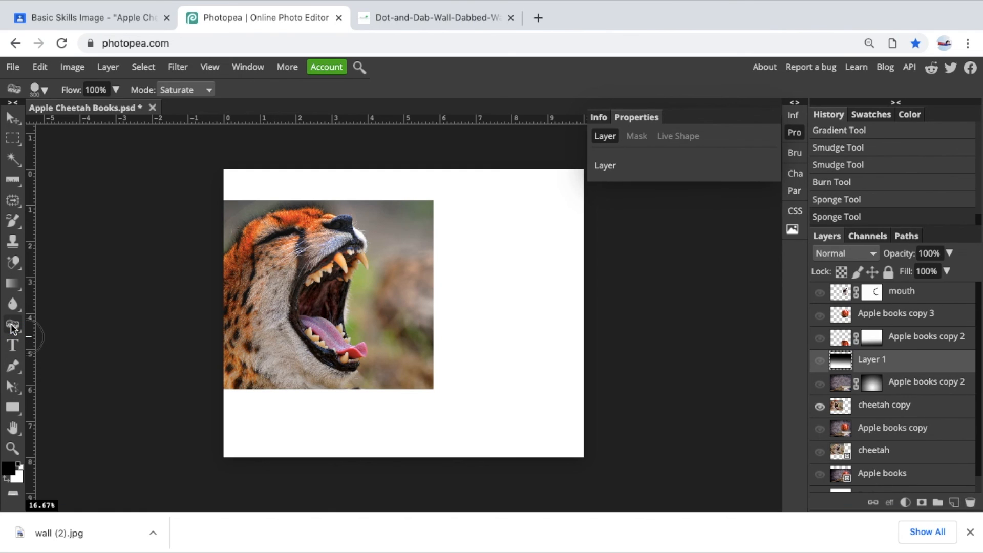